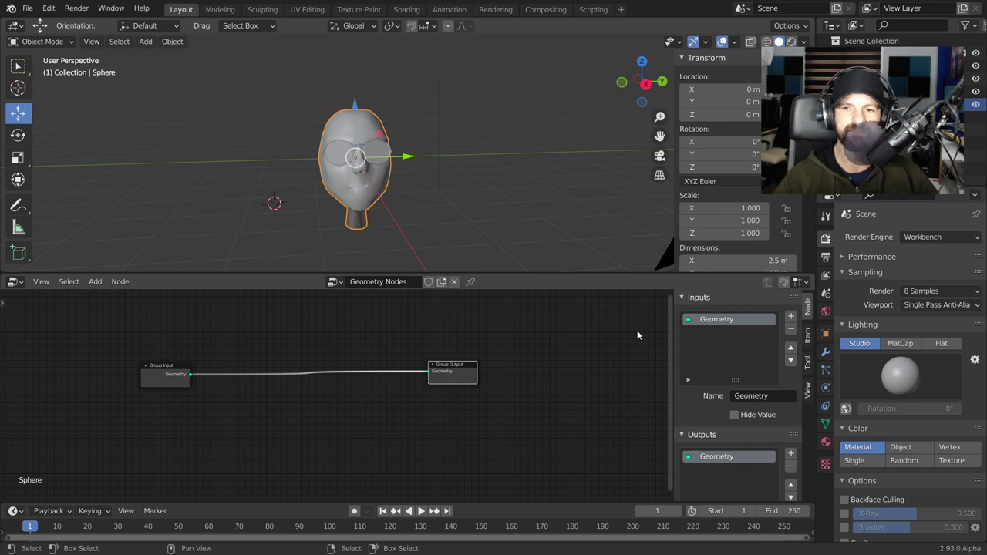
Step: Look around the head, set front orthographic view, and switch to the Modeling workspace
mouse_move(416, 181)
middle_down()
mouse_move(333, 183)
mouse_move(472, 171)
middle_up()
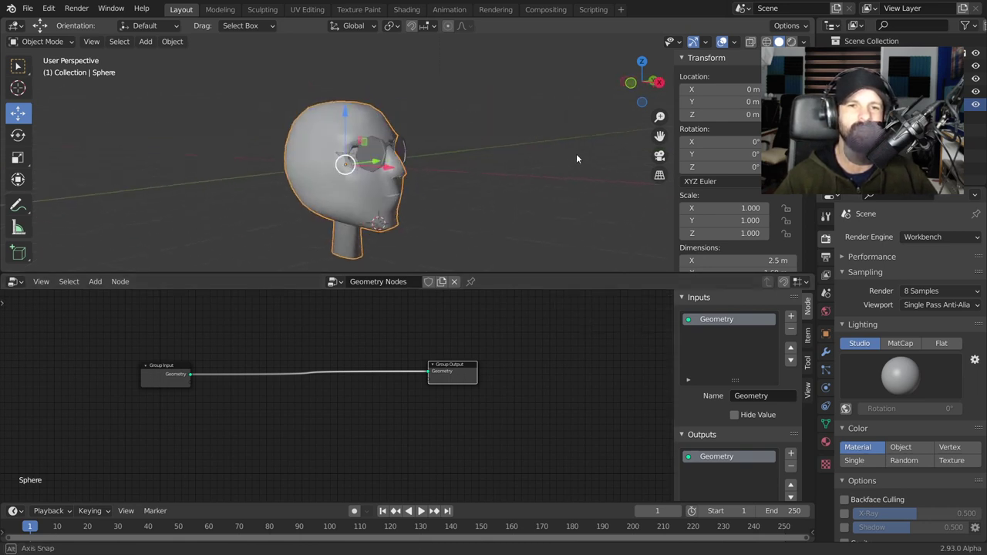
middle_drag(472, 176, 387, 160)
scroll(511, 418, up, 3)
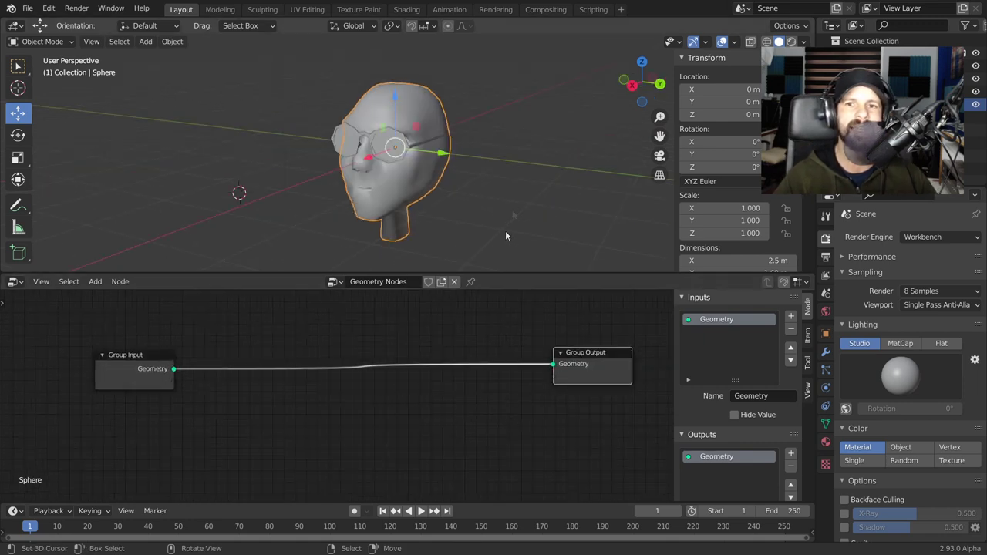
key(KP_1)
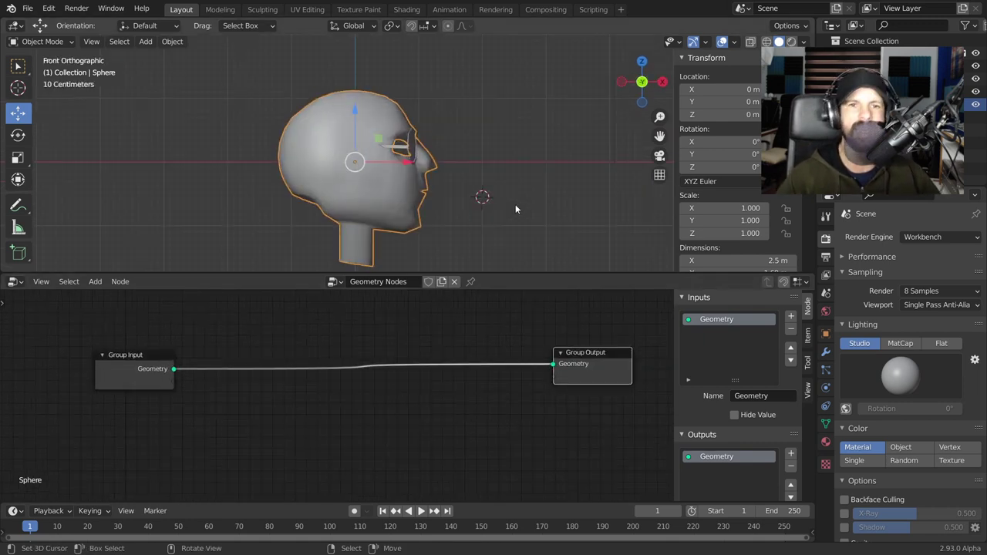
click(220, 9)
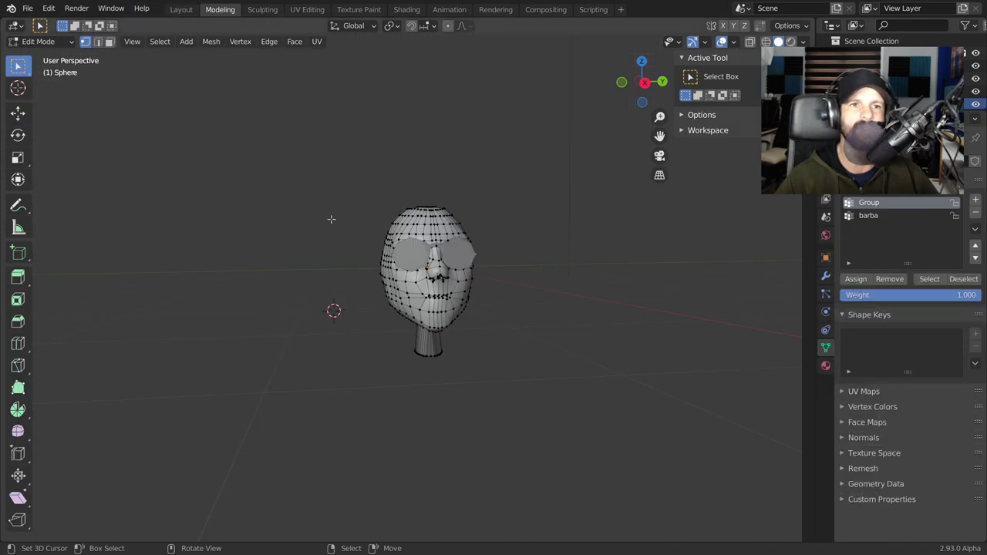
Step: Add a cone at a 3D cursor placed to the right of the head
key(KP_1)
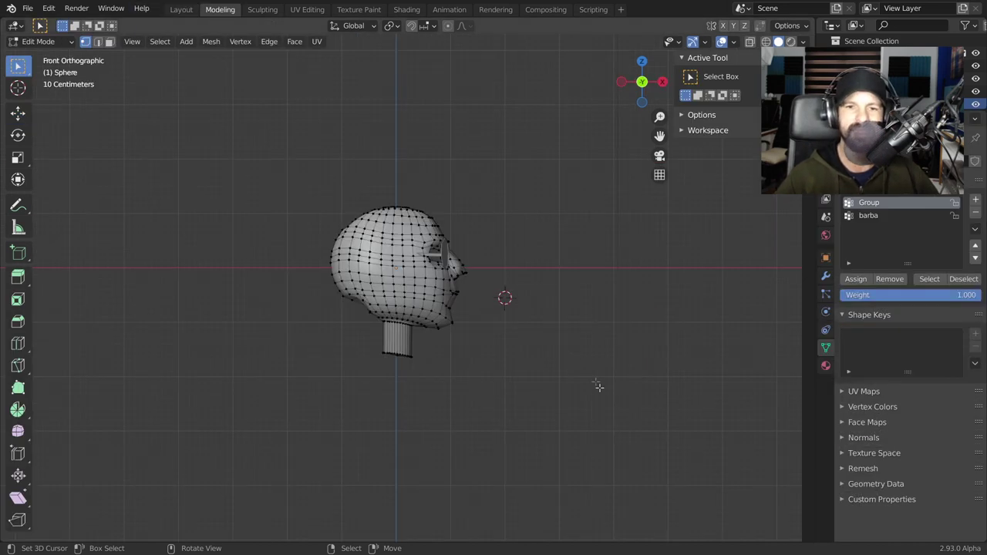
shift+right_click(571, 268)
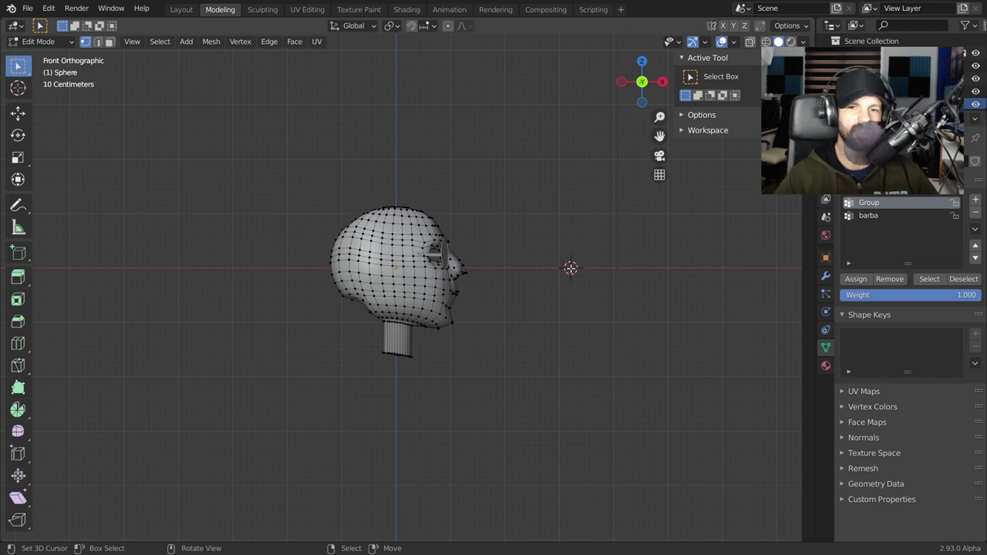
key(shift+a)
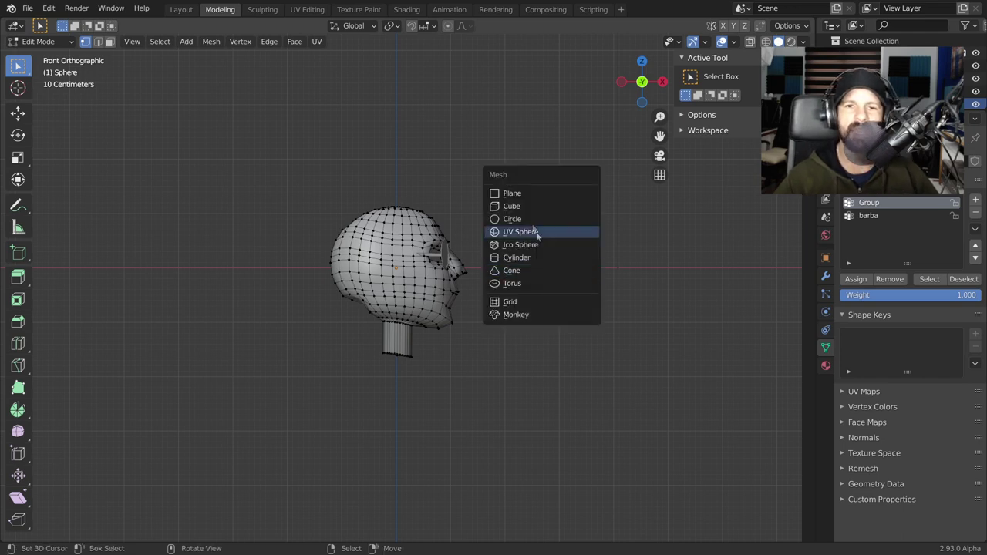
click(514, 271)
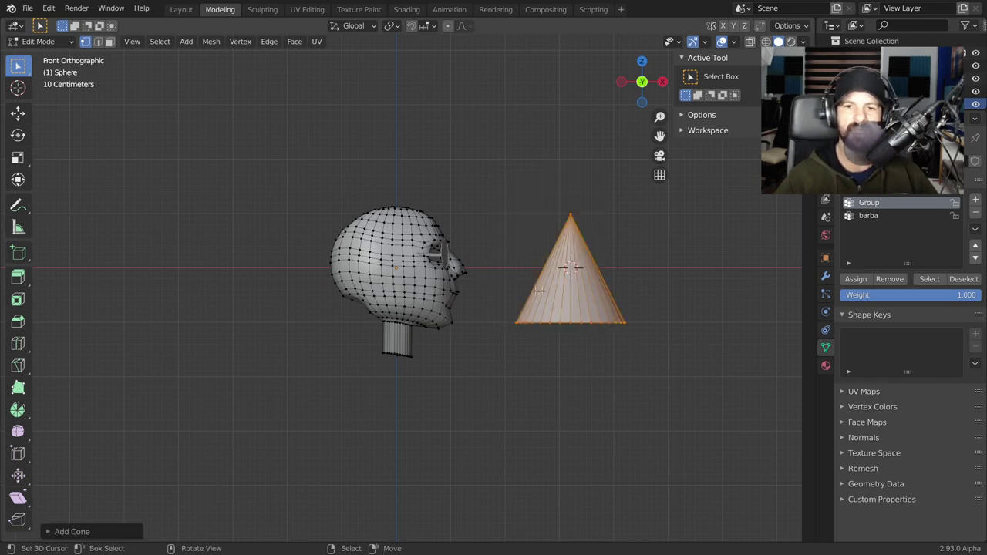
Step: Extrude the cone's base loop a short way down and select the loop above it
click(573, 318)
alt+click(578, 324)
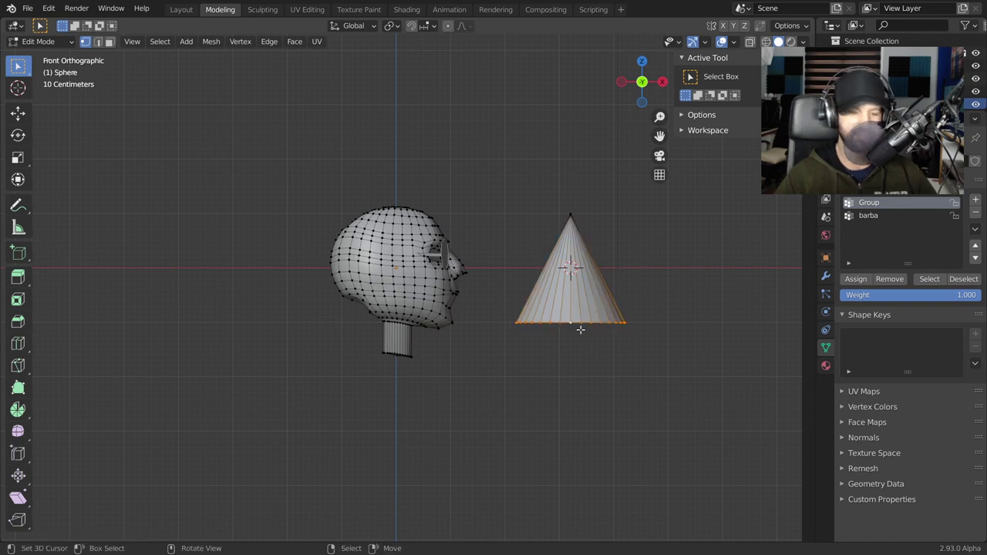
key(e)
click(572, 345)
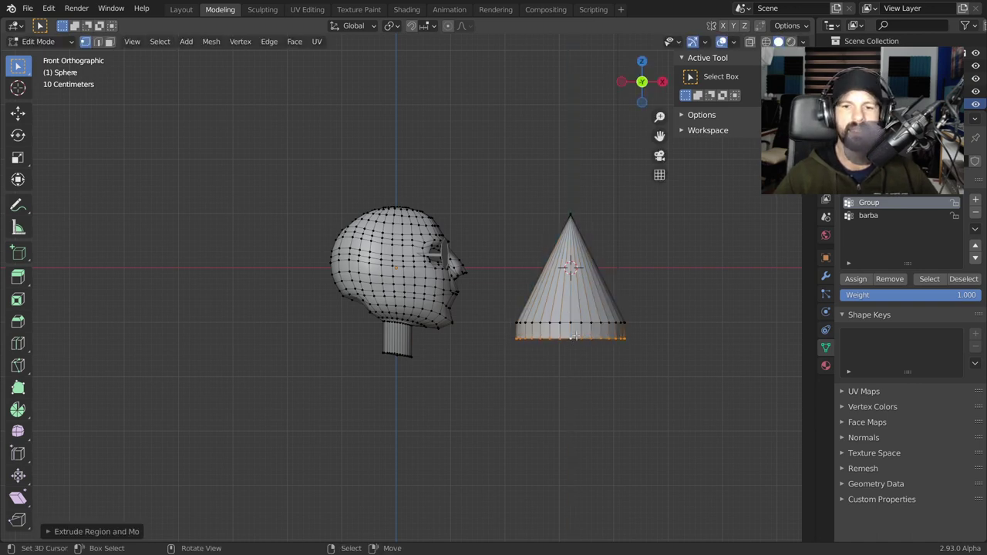
alt+click(566, 322)
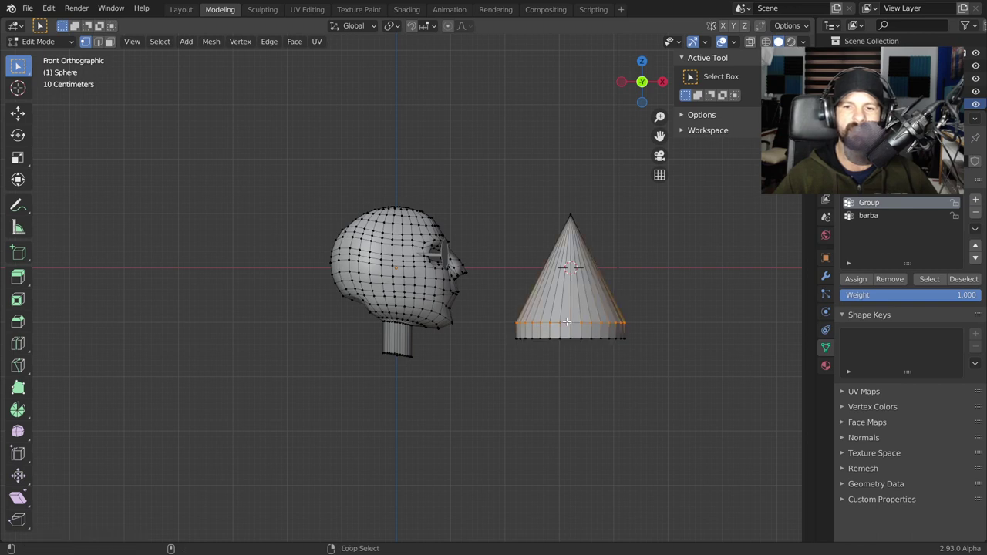
scroll(622, 339, up, 1)
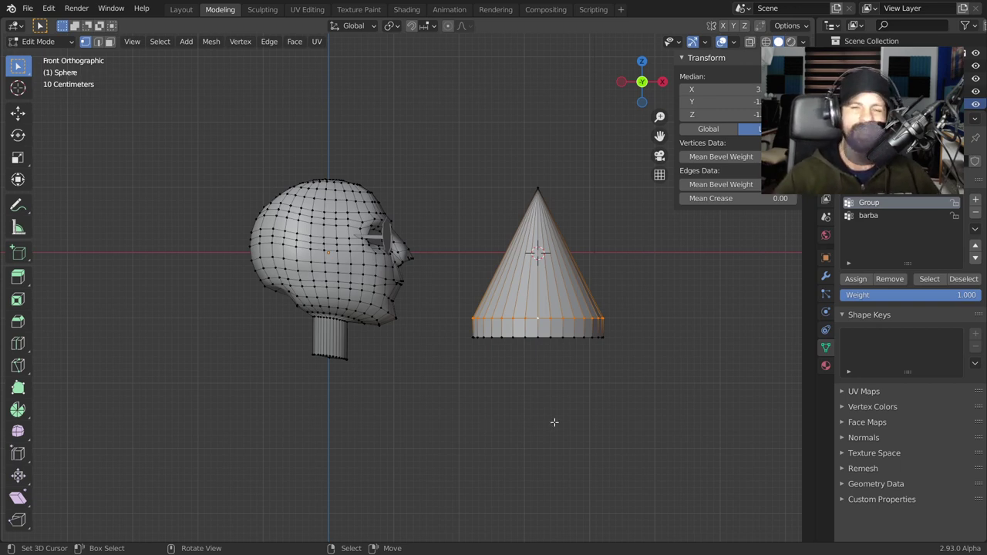
Step: Slide an edge loop up near the cone's tip and add a loop cut at mid-height
key(g)
key(g)
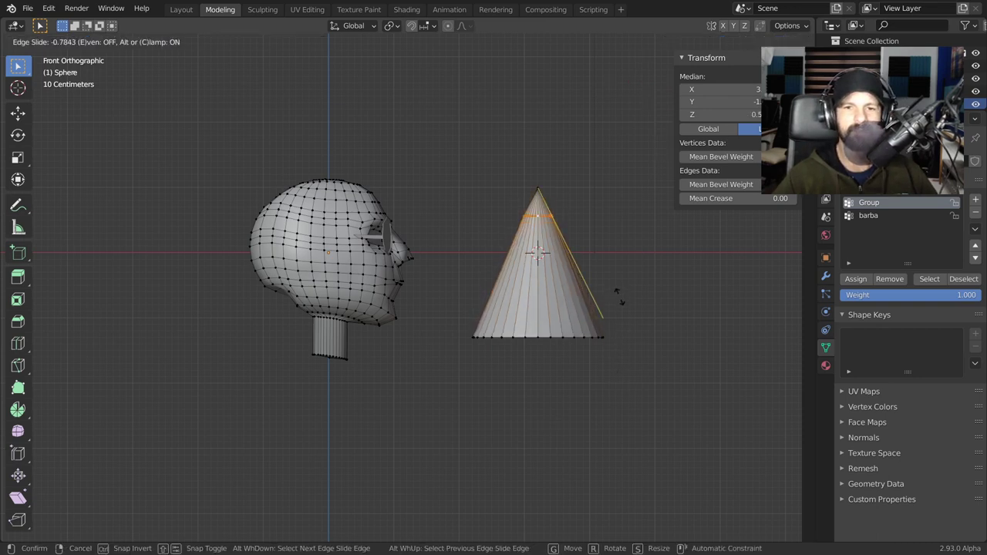
click(622, 310)
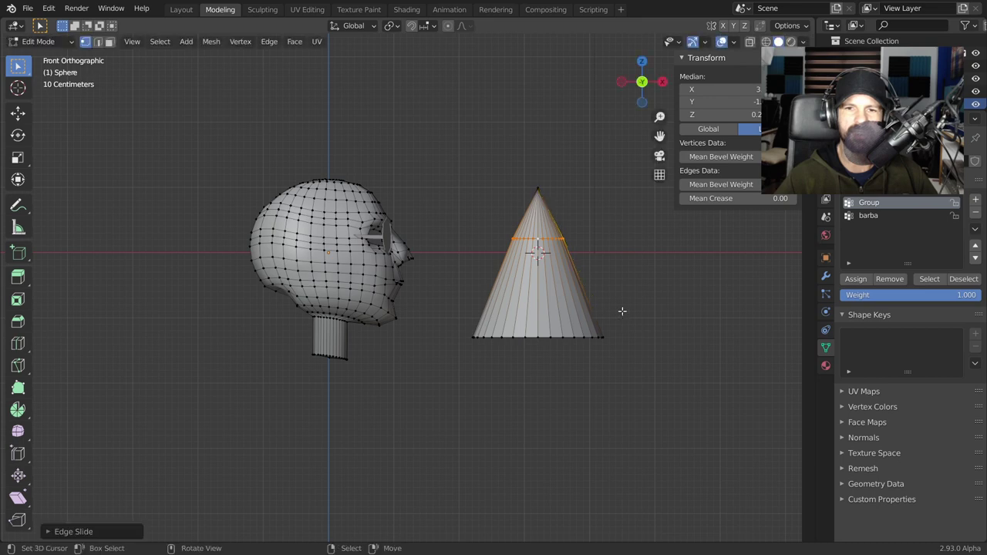
key(ctrl+r)
click(549, 303)
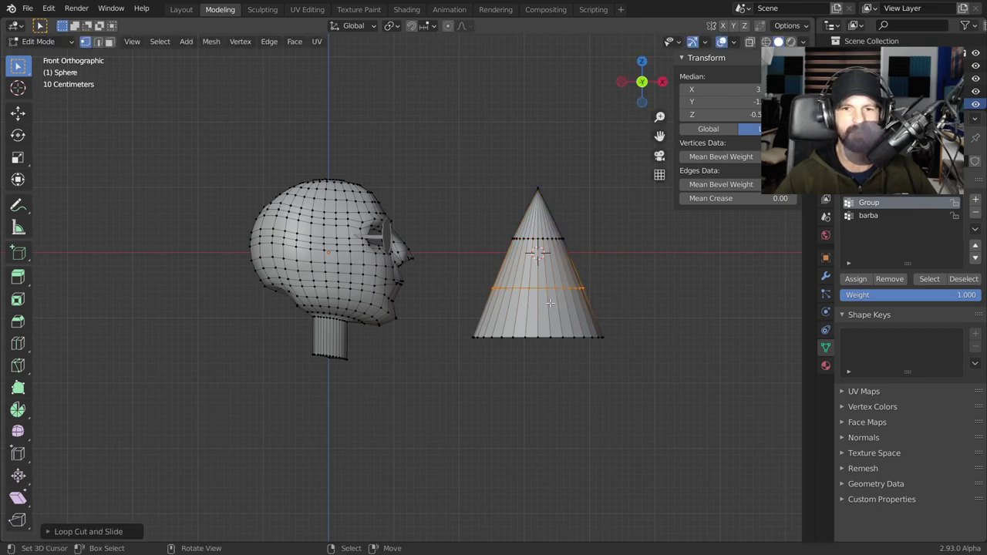
Step: Select the cone's base loop, snap the 3D cursor to its centre, and begin shrinking it
click(573, 336)
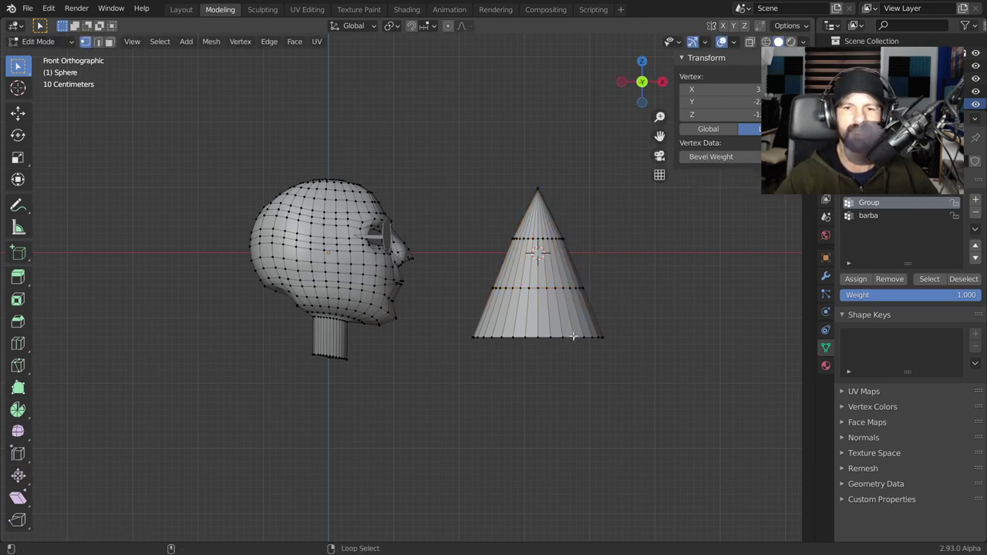
key(alt+a)
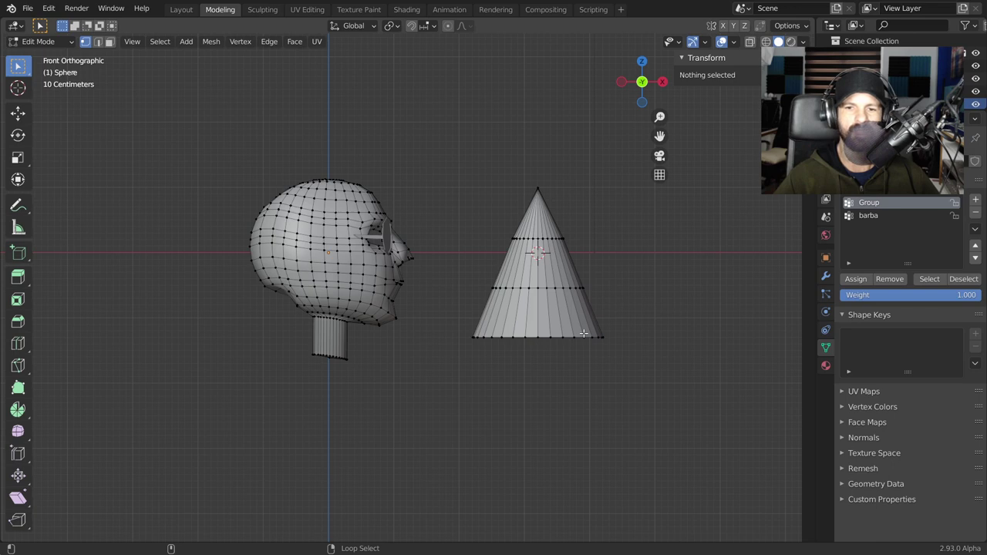
alt+click(584, 335)
click(576, 339)
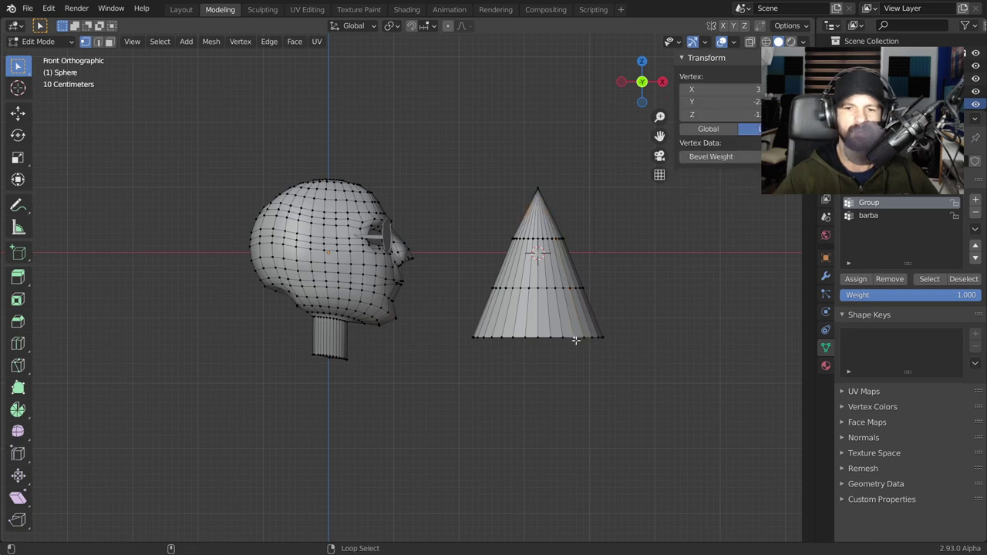
key(alt+a)
alt+click(576, 336)
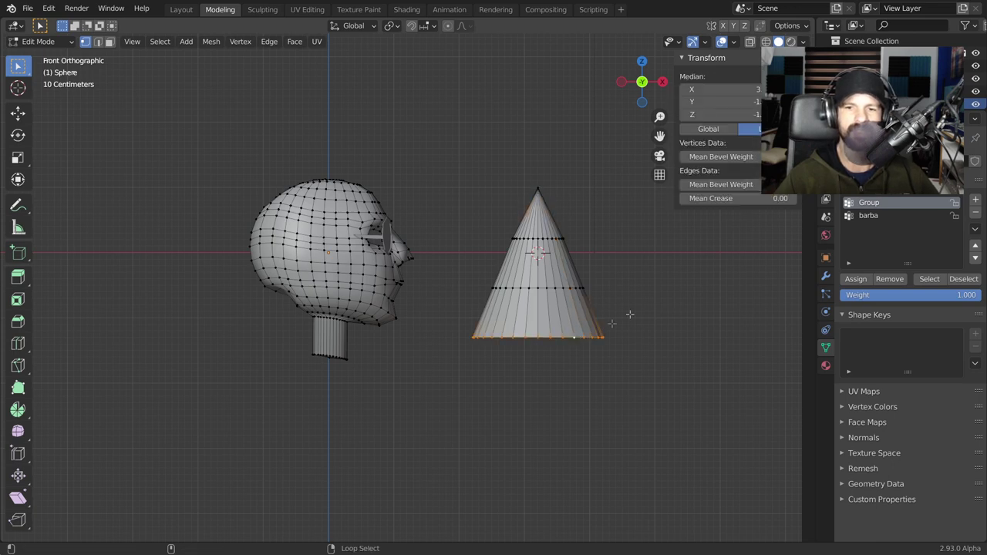
key(shift+s)
click(621, 371)
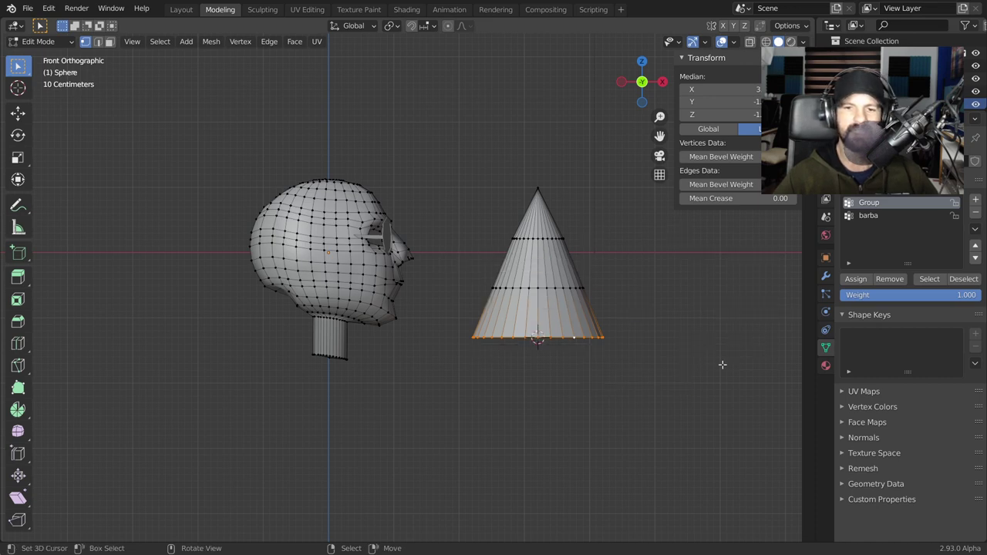
key(s)
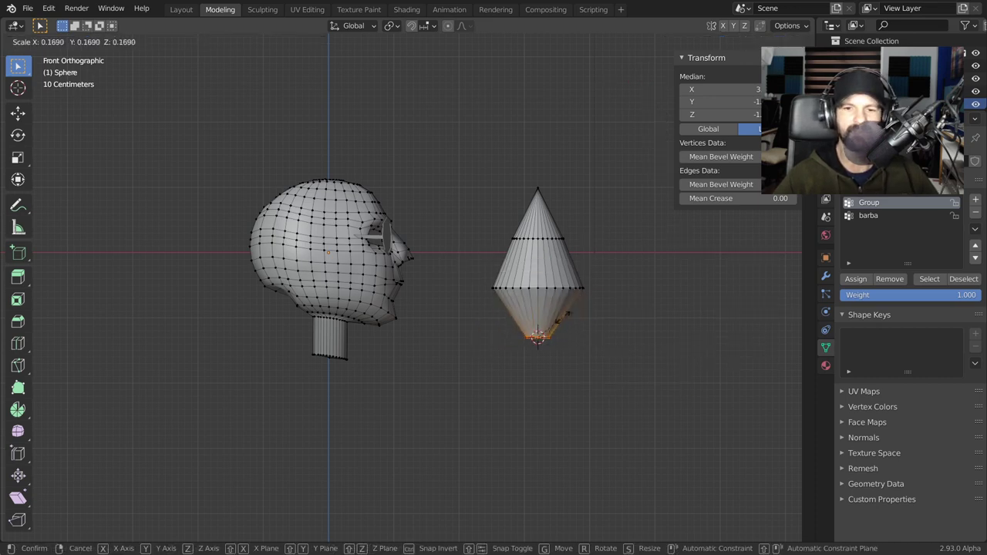
Step: Collapse the cone's base loop to a point and merge its vertices
click(553, 317)
key(m)
click(560, 285)
key(alt+a)
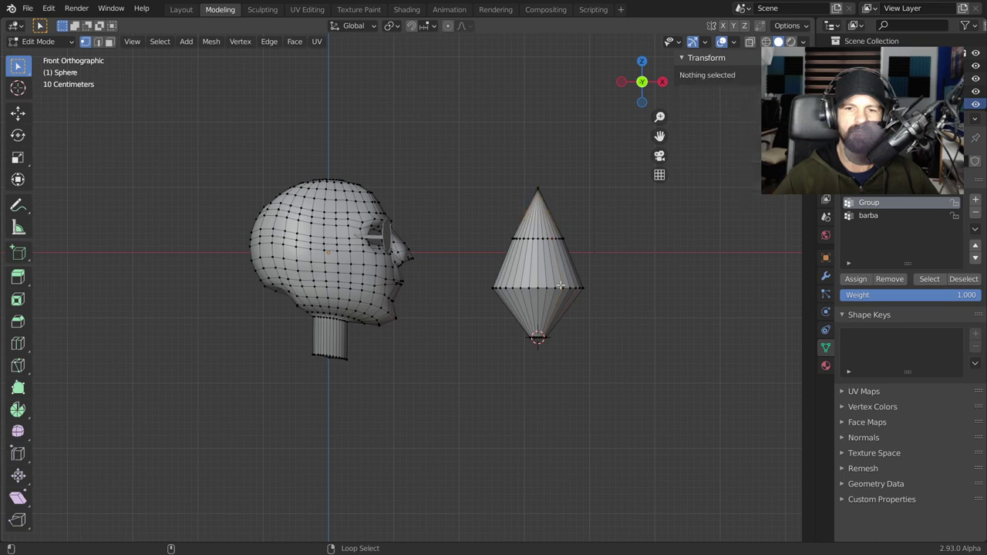
key(ctrl+z)
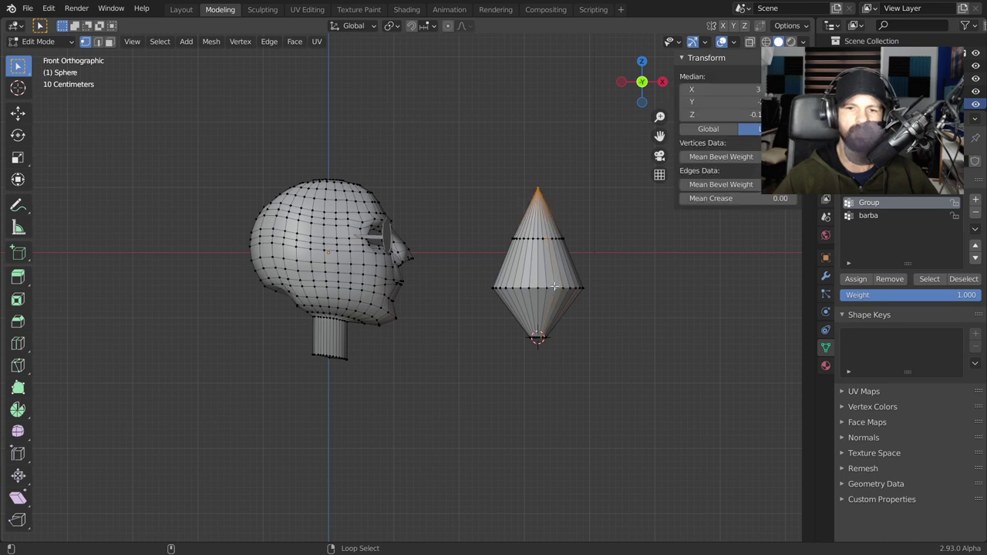
key(alt+a)
Step: Shrink the cone's middle edge loop around its centre into a narrow waist
alt+click(547, 288)
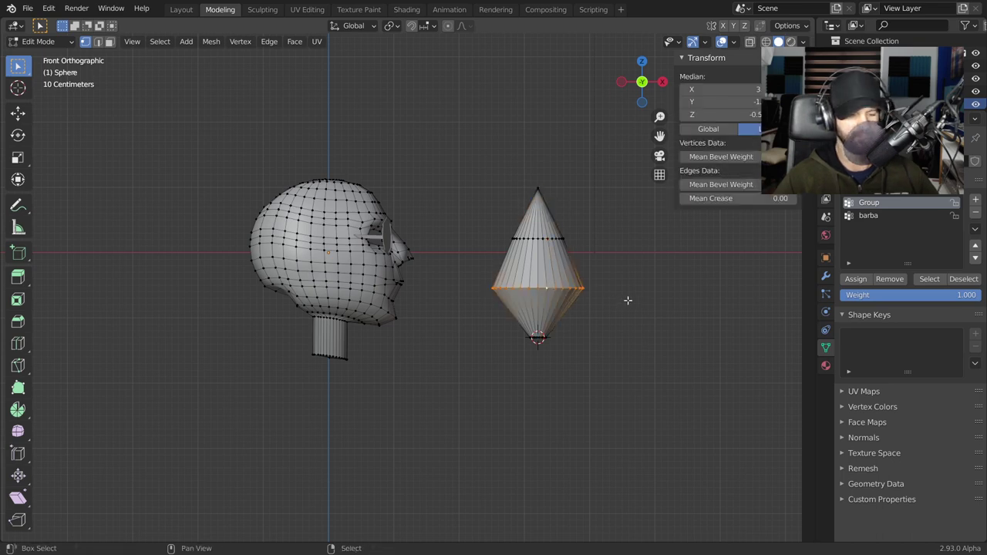
key(shift+s)
click(581, 476)
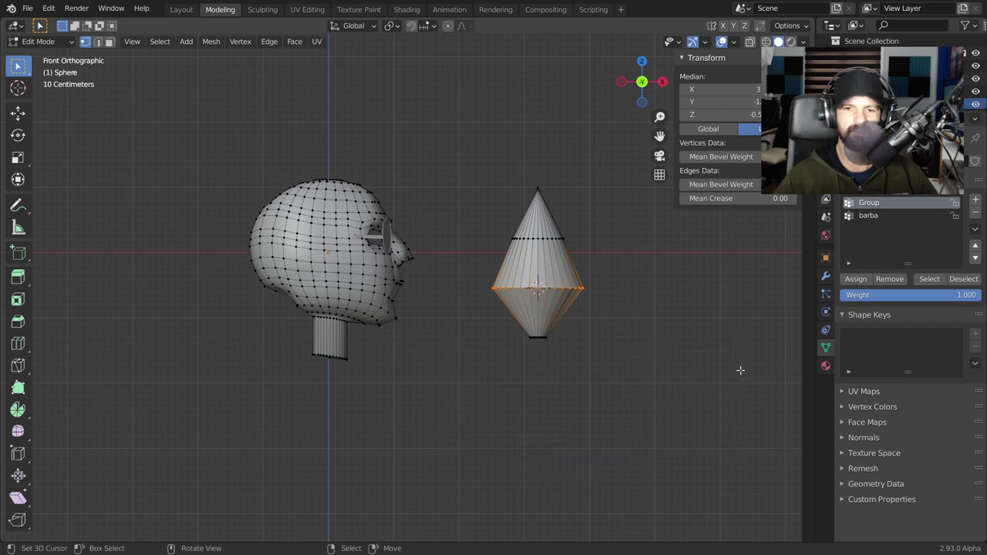
key(s)
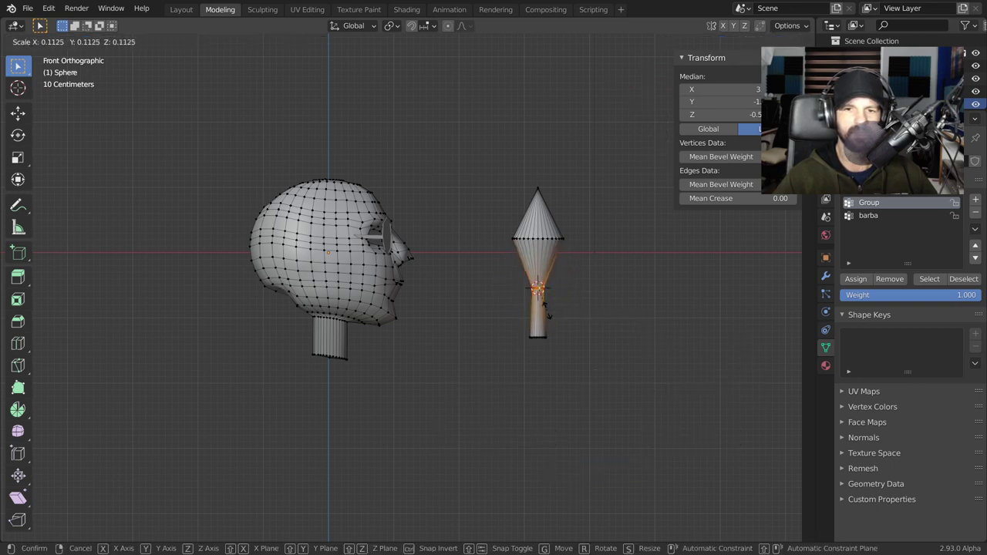
click(548, 306)
Step: Shrink the upper loop to a thin spike and shift the top about 0.14 m sideways
click(546, 240)
alt+click(546, 239)
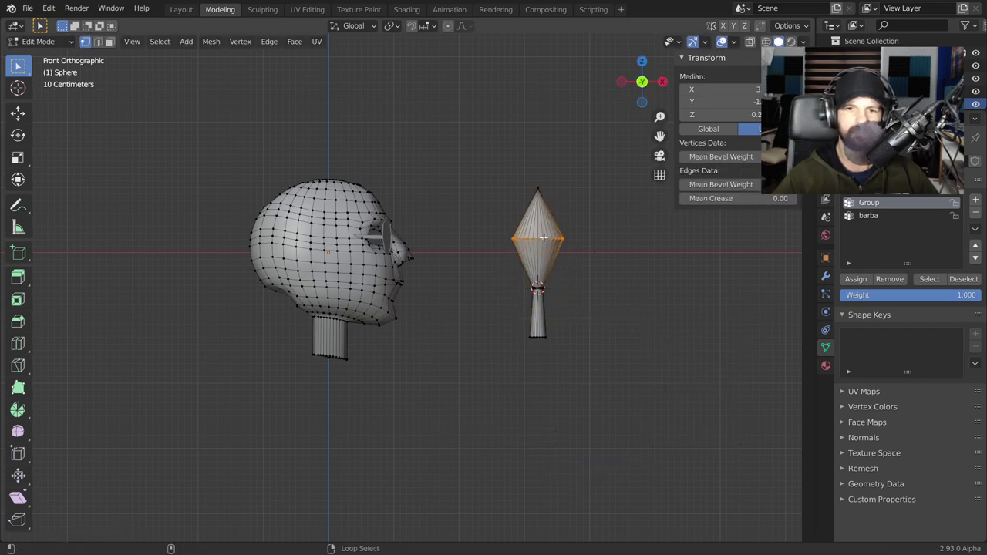
key(shift+s)
click(686, 393)
key(s)
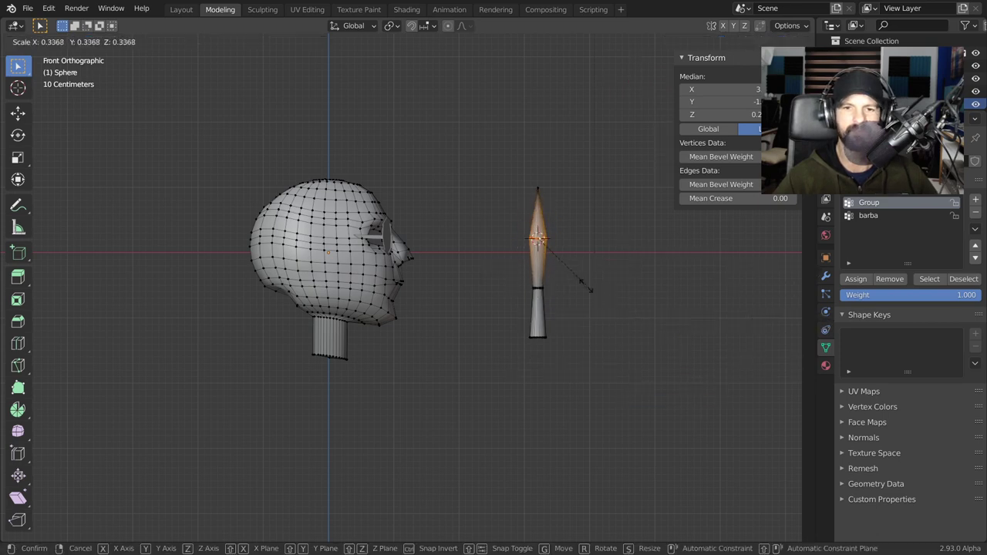
click(537, 239)
key(shift+space)
key(g)
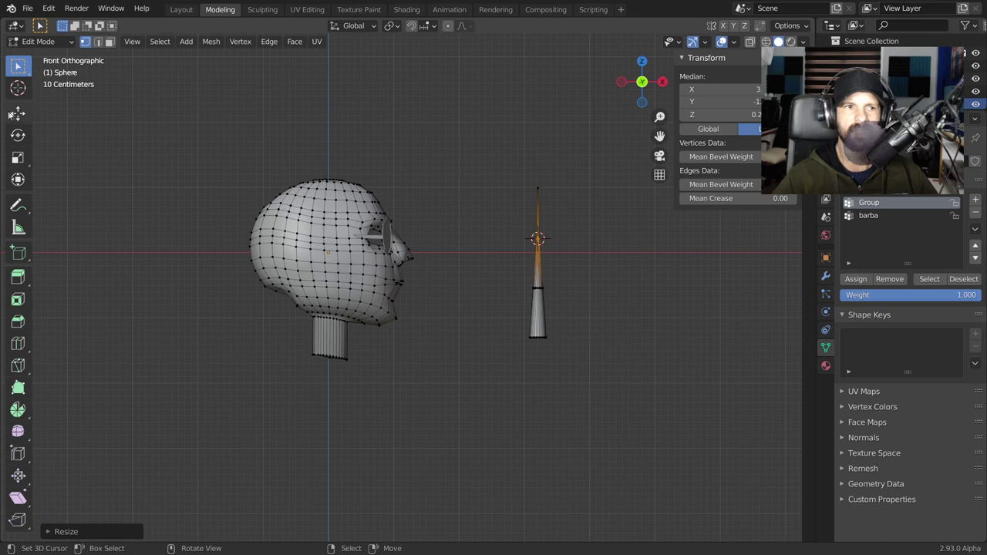
drag(571, 238, 558, 246)
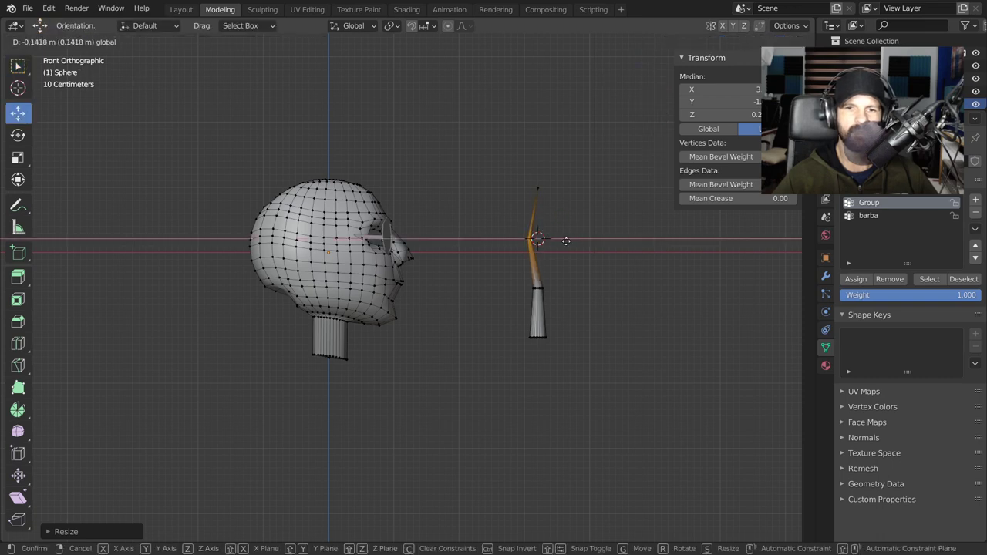
Step: Select the whole cone and scale it down around its centre
scroll(540, 321, up, 5)
shift+middle_drag(540, 321, 436, 313)
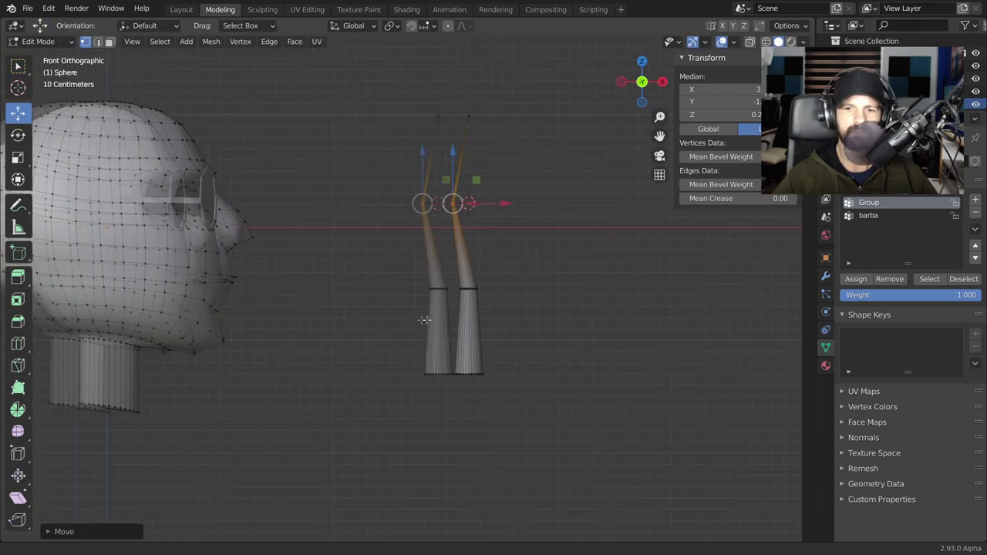
click(455, 289)
alt+click(455, 289)
alt+click(455, 289)
key(ctrl+l)
key(shift+s)
click(584, 436)
key(s)
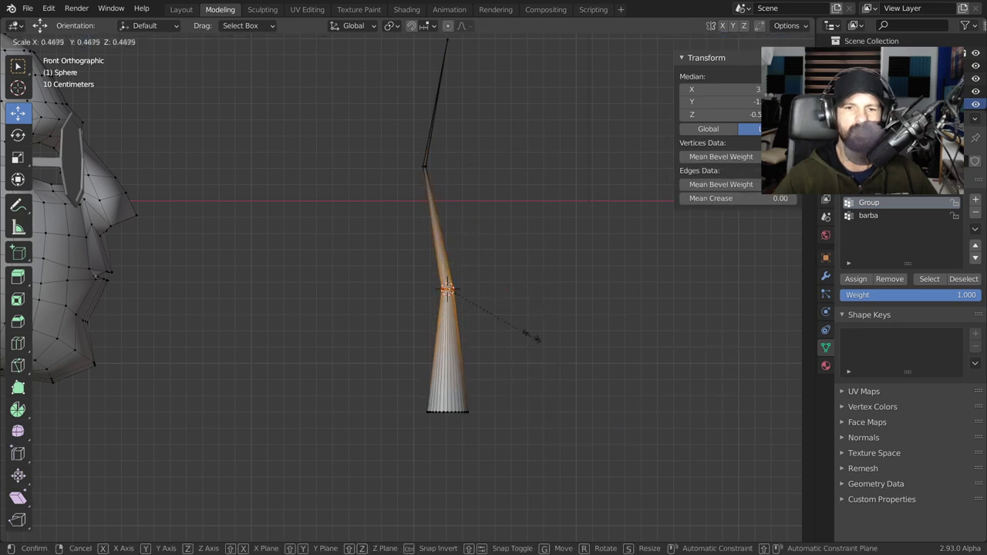
click(517, 324)
Step: Bend the middle loop left along X and narrow the strand's bottom loop
key(g)
key(x)
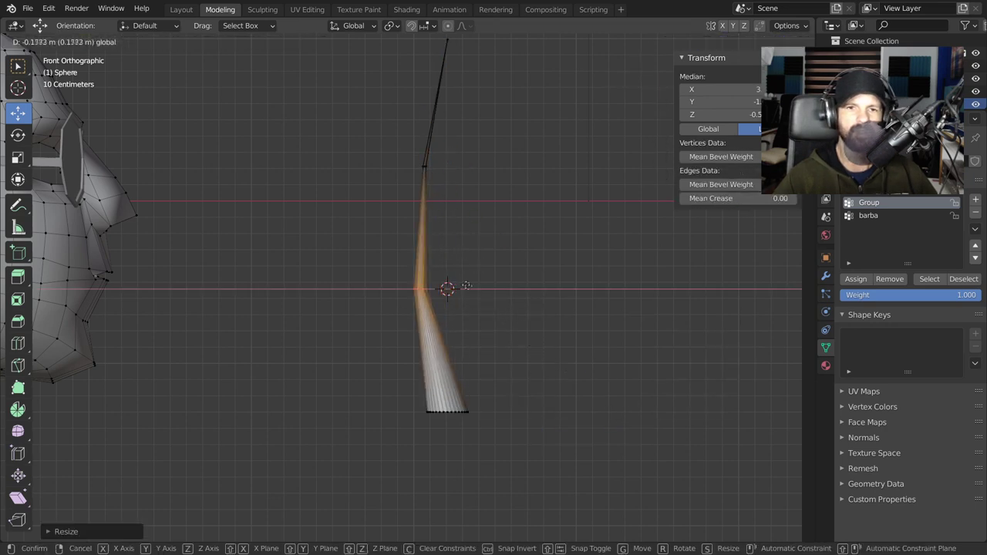
click(458, 285)
alt+click(452, 413)
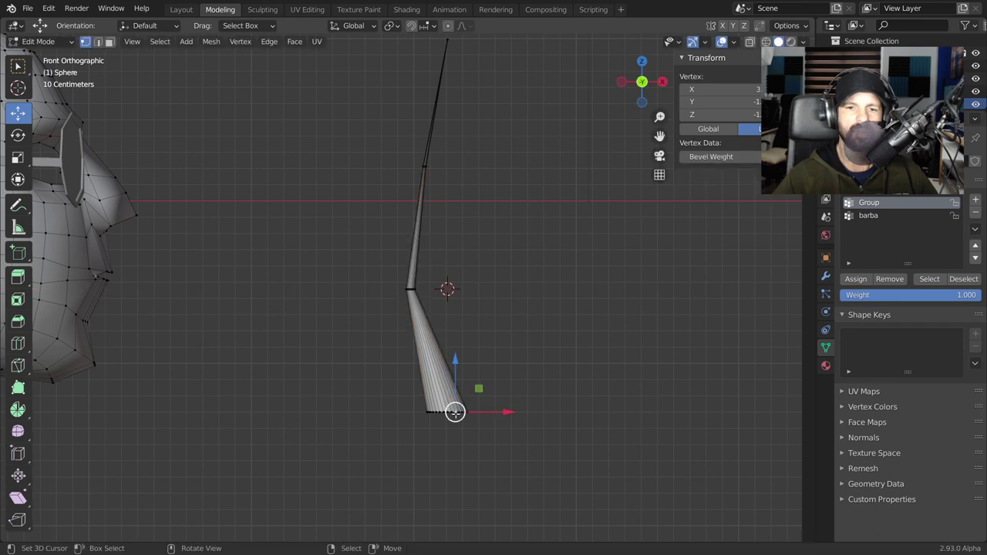
key(alt+a)
alt+click(447, 412)
key(shift+s)
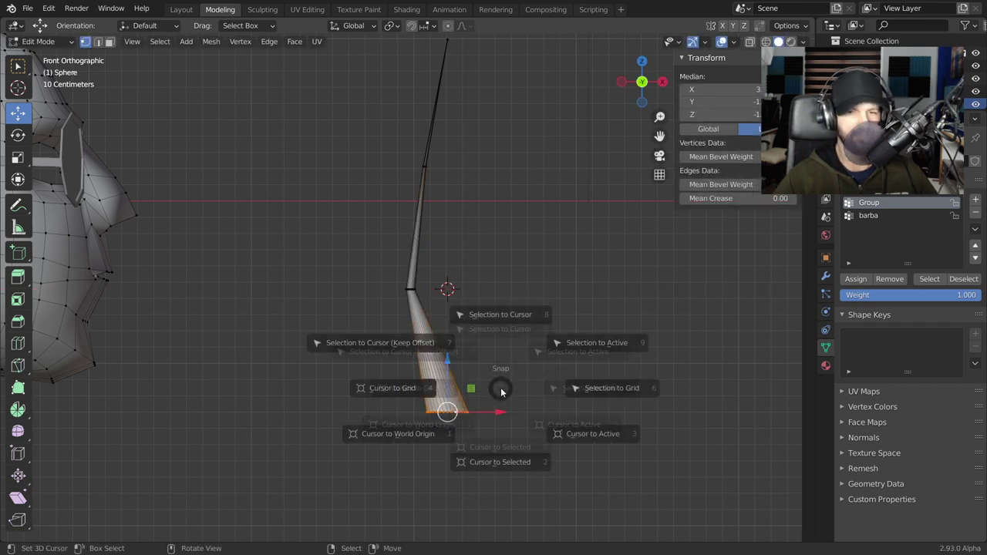
click(497, 451)
key(s)
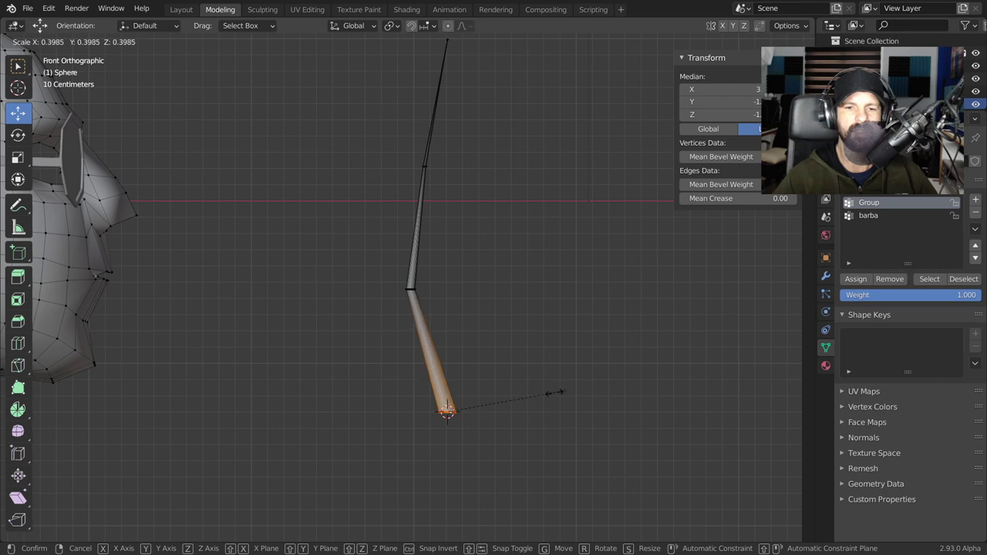
click(480, 395)
Step: In wireframe, move the strand's upper vertex left along X and return to Object Mode
click(426, 166)
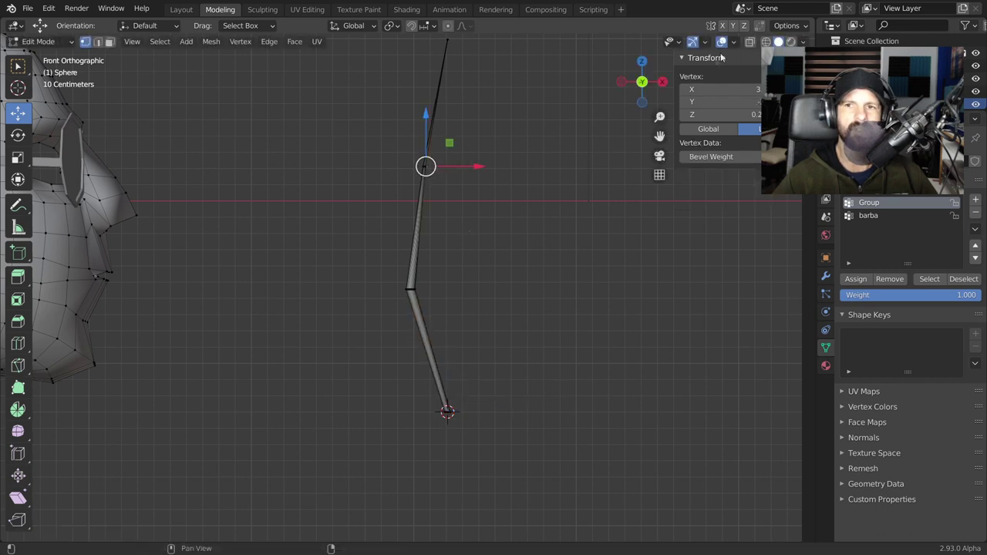
key(shift+z)
click(388, 158)
drag(392, 134, 451, 180)
drag(477, 163, 458, 170)
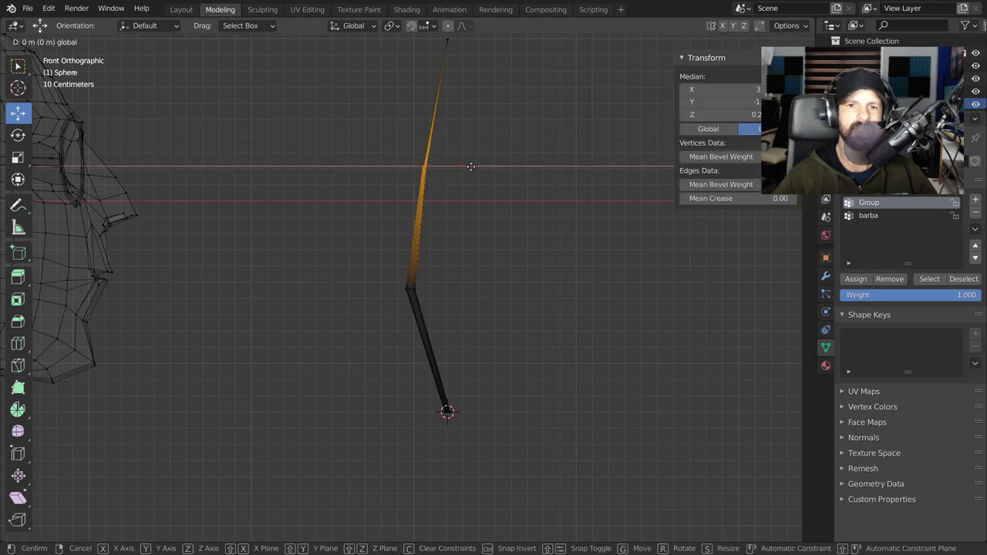
scroll(458, 170, down, 4)
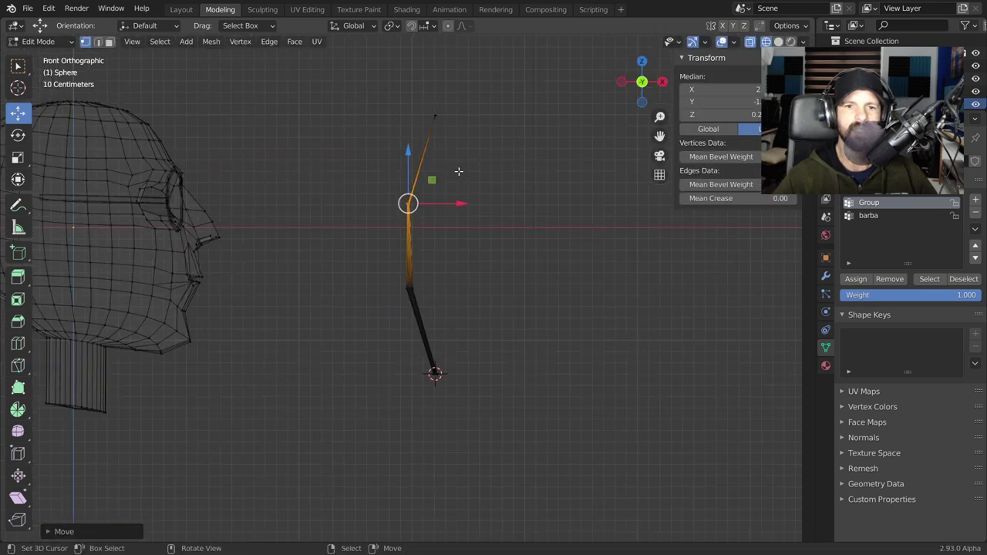
key(Tab)
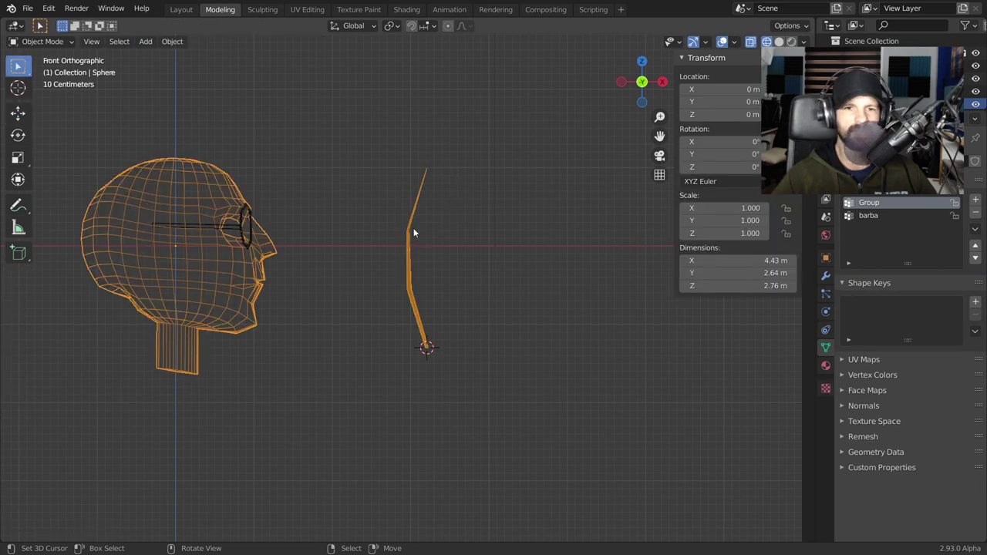
Step: Duplicate strand Sphere.001 and place the copy, Sphere.002, to its right
key(Tab)
key(a)
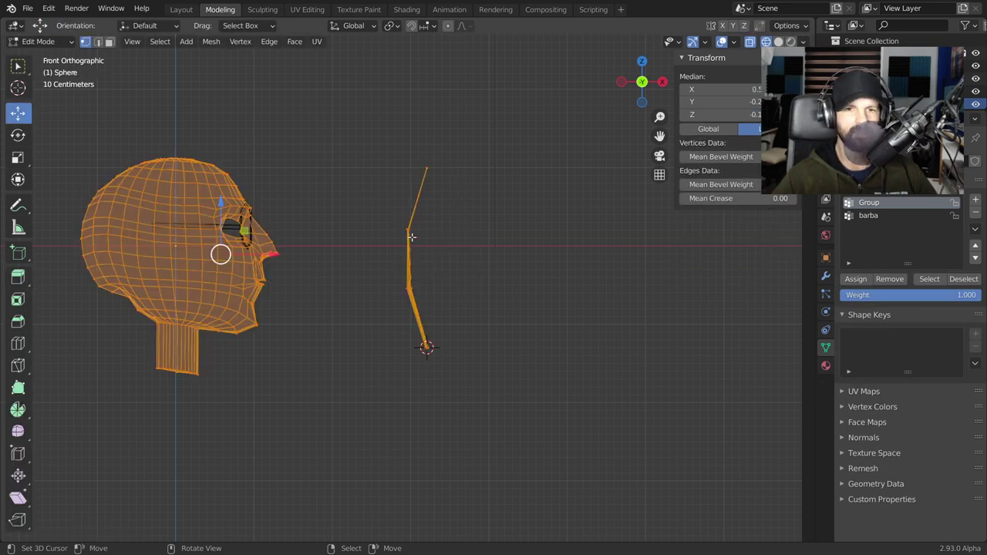
key(Tab)
click(411, 237)
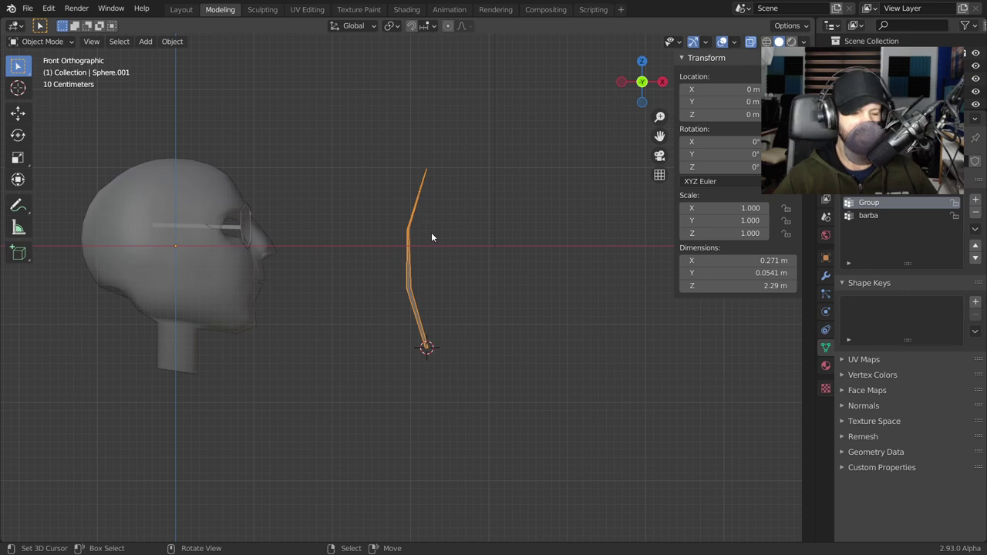
key(shift+d)
click(516, 223)
Step: Edit Sphere.002, frame both strands, and box-select its upper vertices
key(Tab)
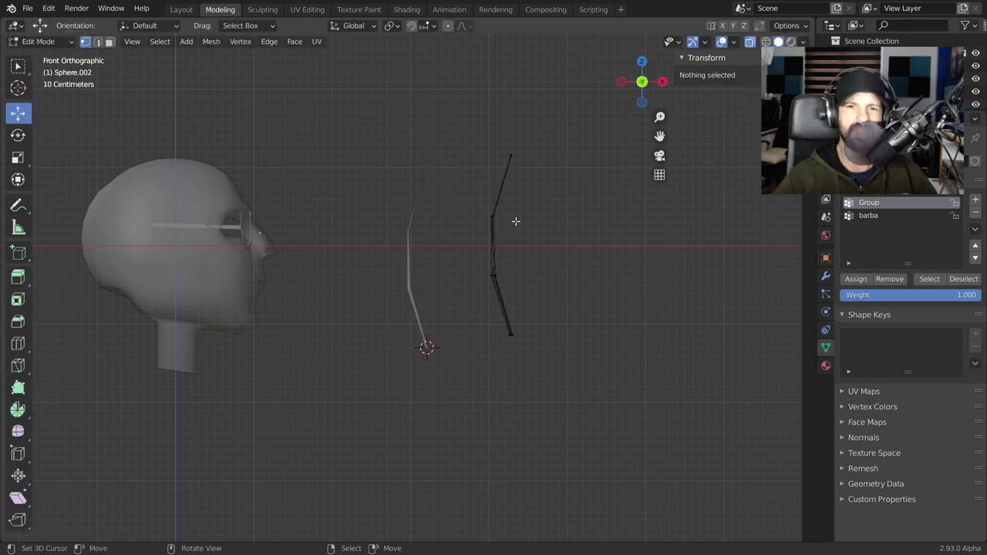
scroll(516, 221, up, 2)
scroll(571, 231, up, 2)
scroll(562, 267, up, 1)
shift+middle_drag(573, 261, 491, 282)
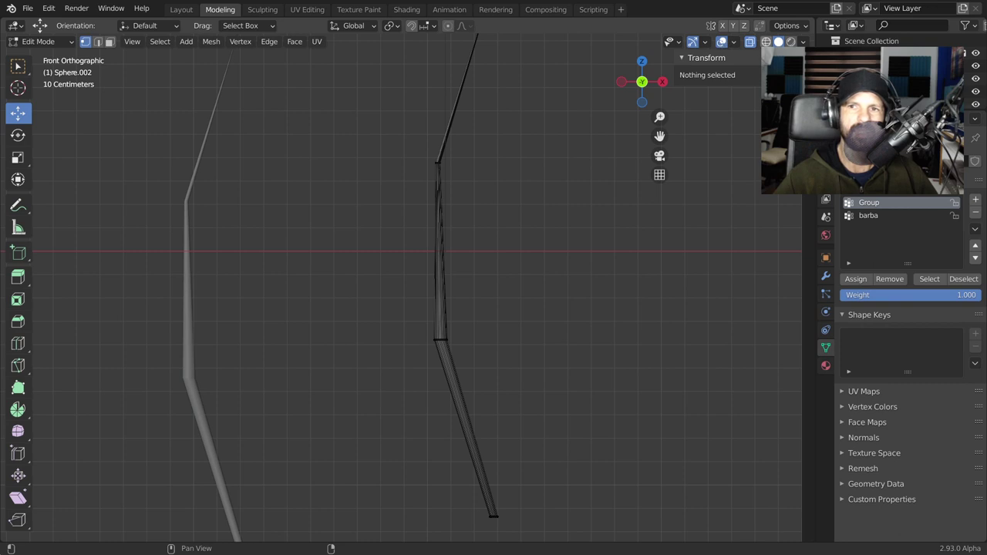
drag(398, 133, 473, 187)
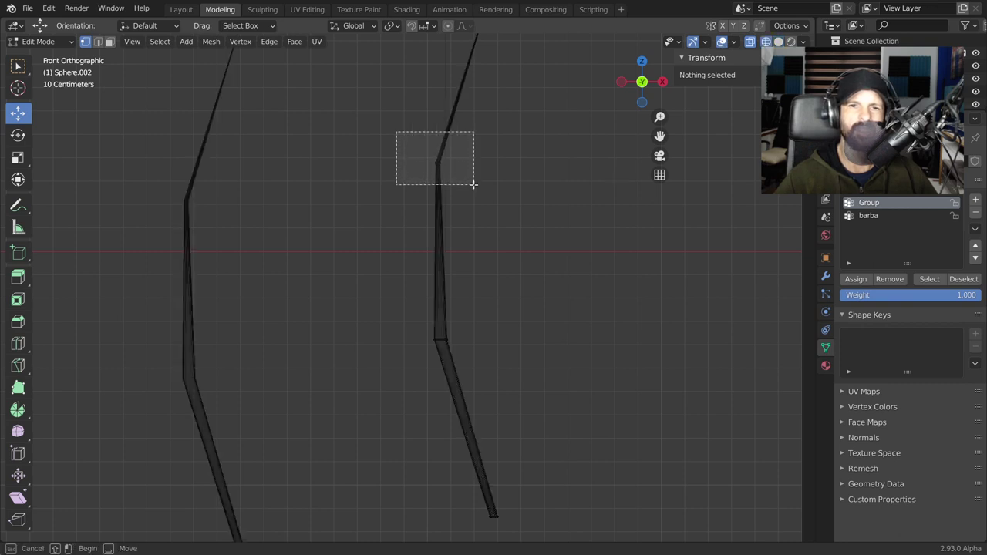
Step: Move the copy's upper section, then shift its lower section to the right
key(g)
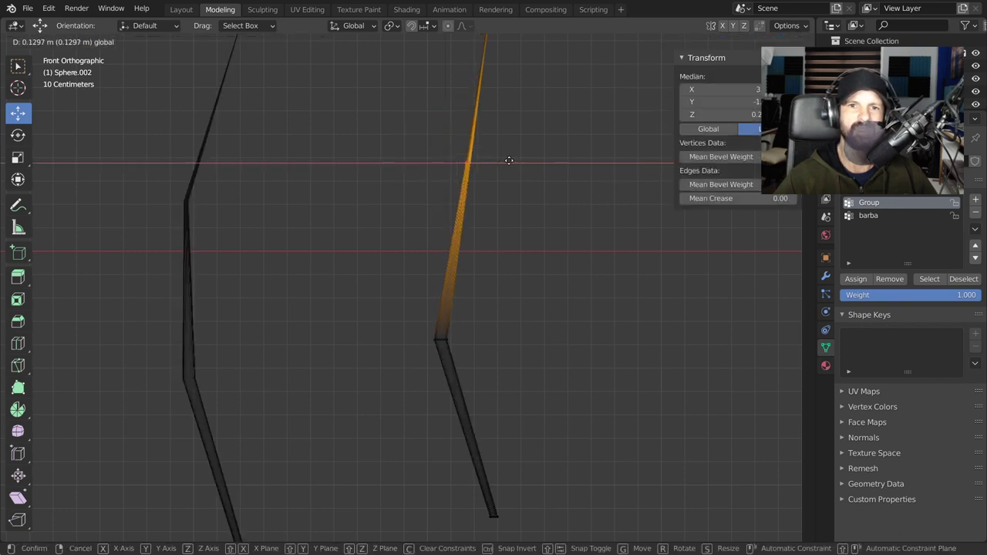
click(509, 159)
click(430, 309)
key(ctrl+l)
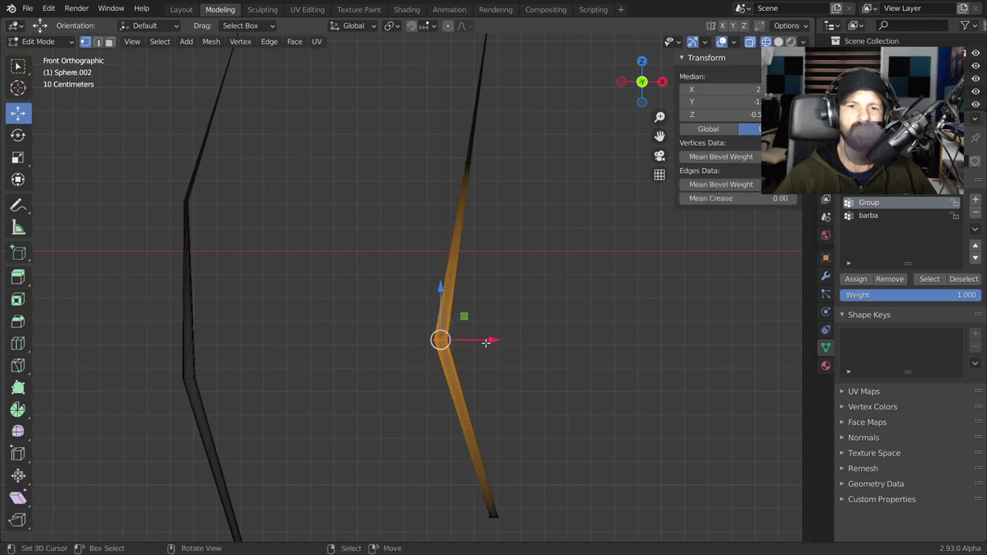
key(g)
click(514, 339)
shift+middle_drag(559, 465, 540, 364)
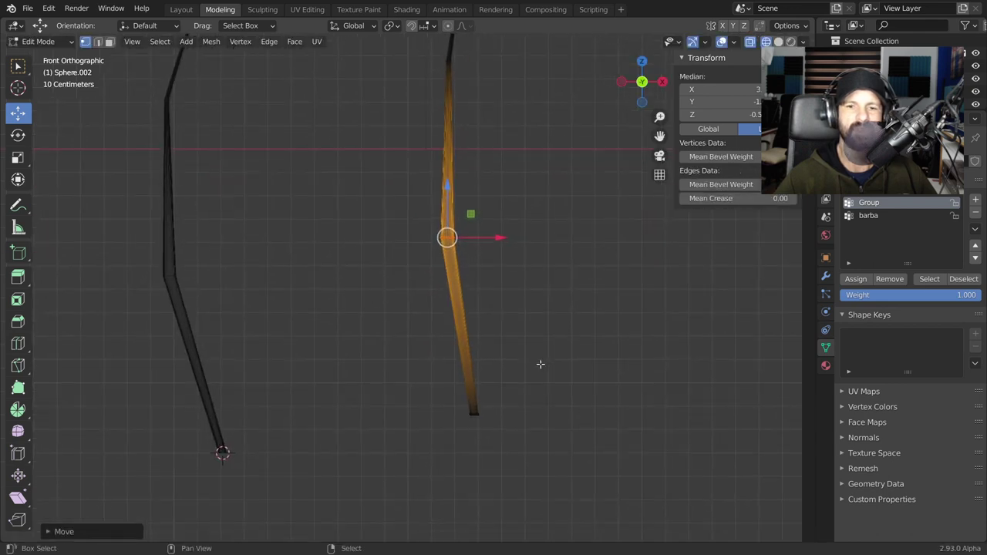
Step: Add a new edge loop near the strand's bottom and kink it left along X
alt+click(467, 359)
key(g)
key(g)
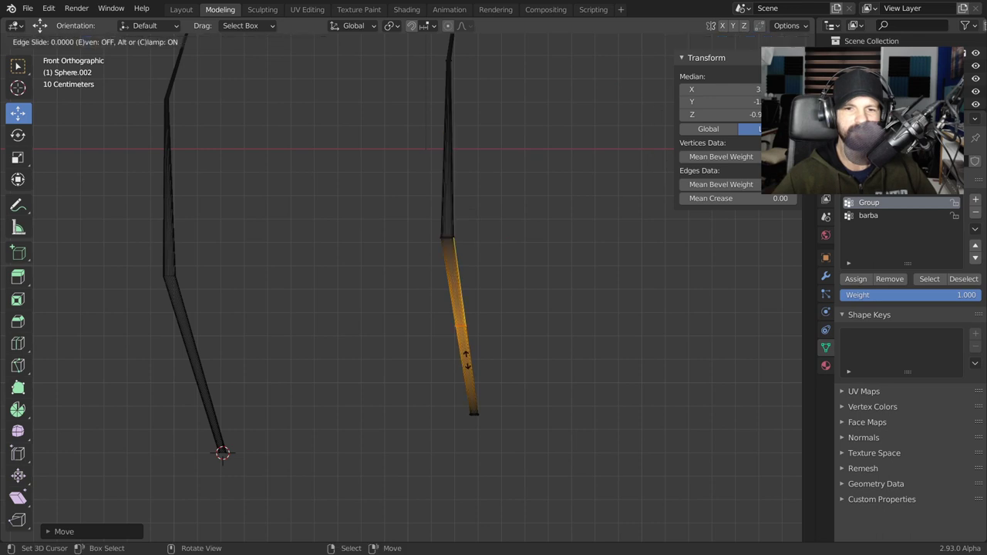
click(473, 395)
key(g)
key(x)
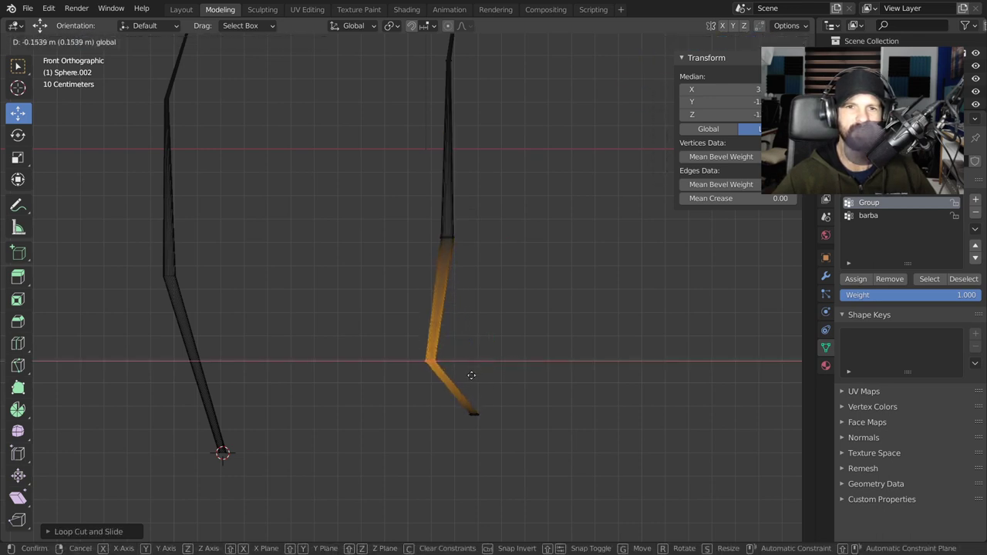
click(472, 376)
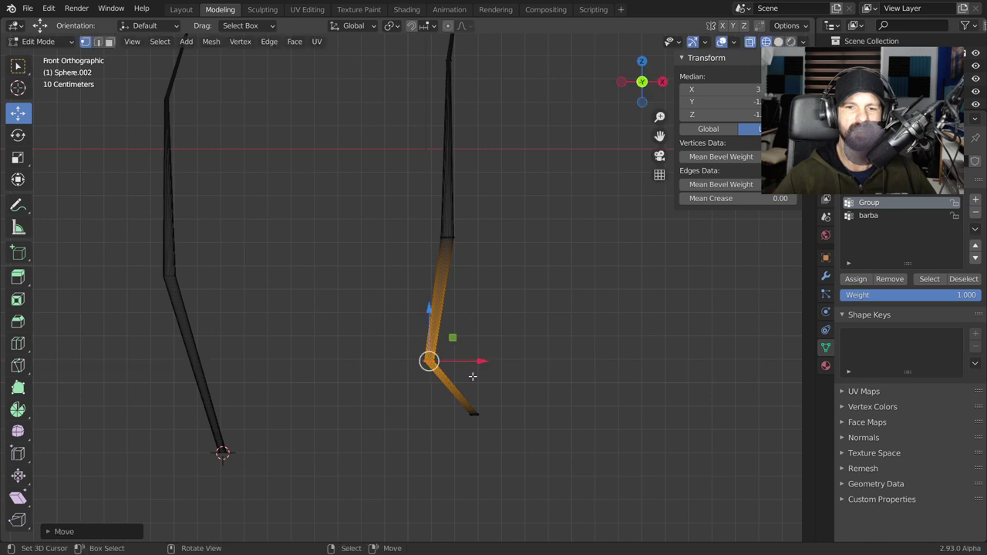
Step: Snap the cursor to the bottom tip vertex and rotate the tip segment down-right
click(471, 433)
drag(446, 399, 530, 440)
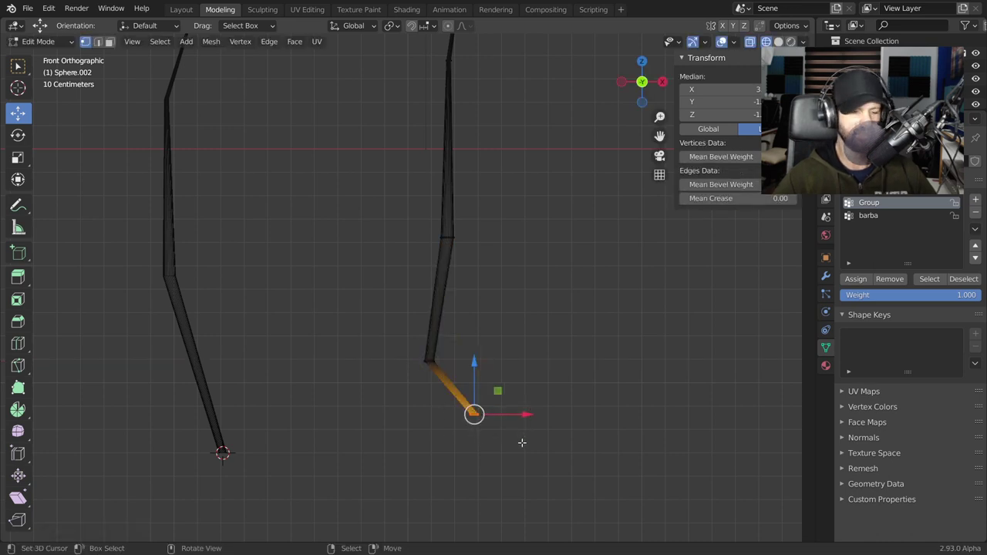
key(shift+s)
click(506, 517)
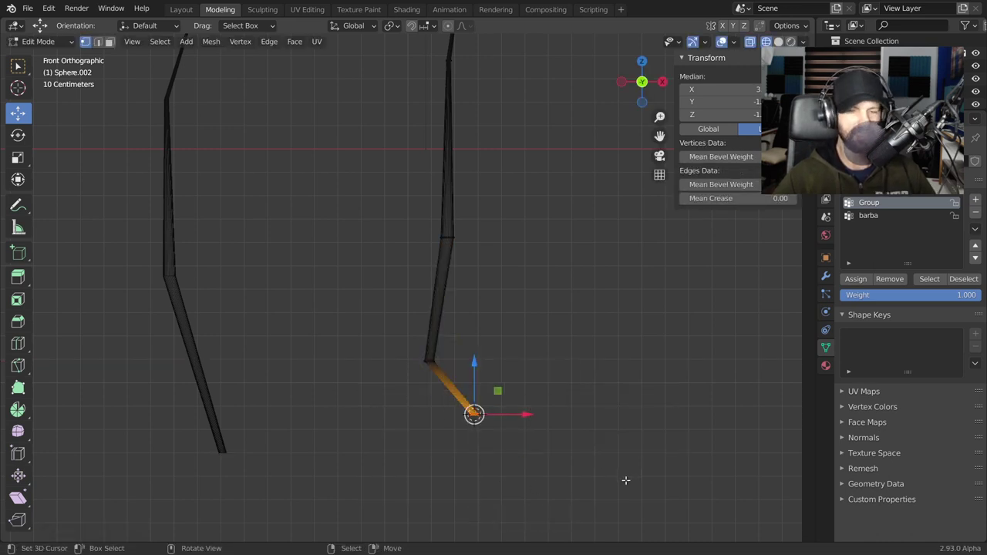
key(r)
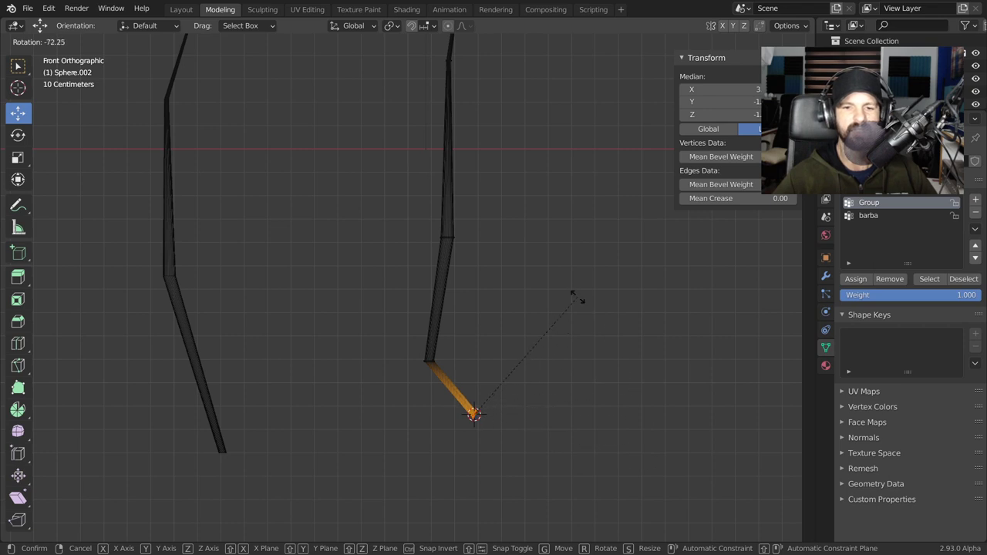
click(577, 297)
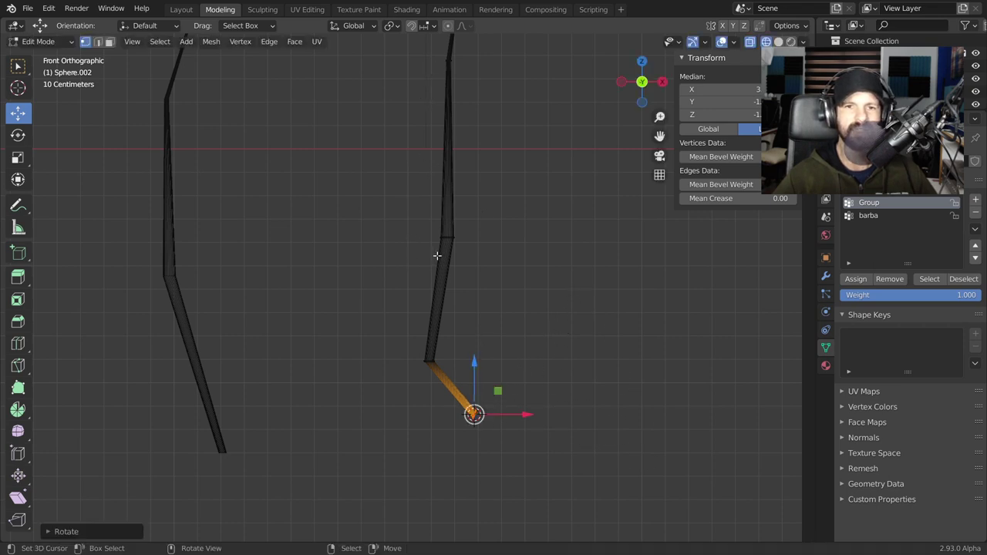
Step: Move an upper-section vertex left along X and select the bottom tip vertex
click(394, 206)
click(447, 235)
key(g)
key(x)
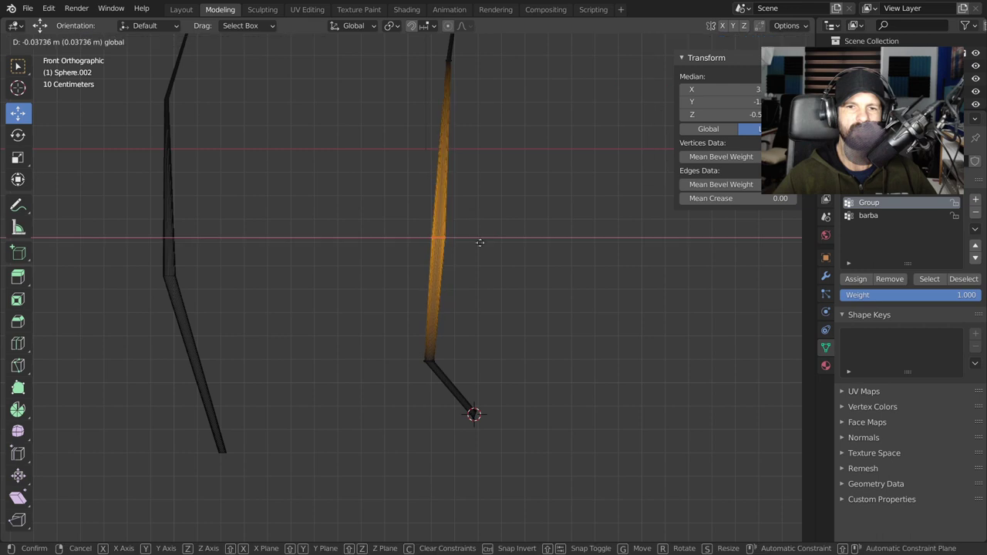
click(457, 247)
click(471, 416)
drag(455, 358, 504, 437)
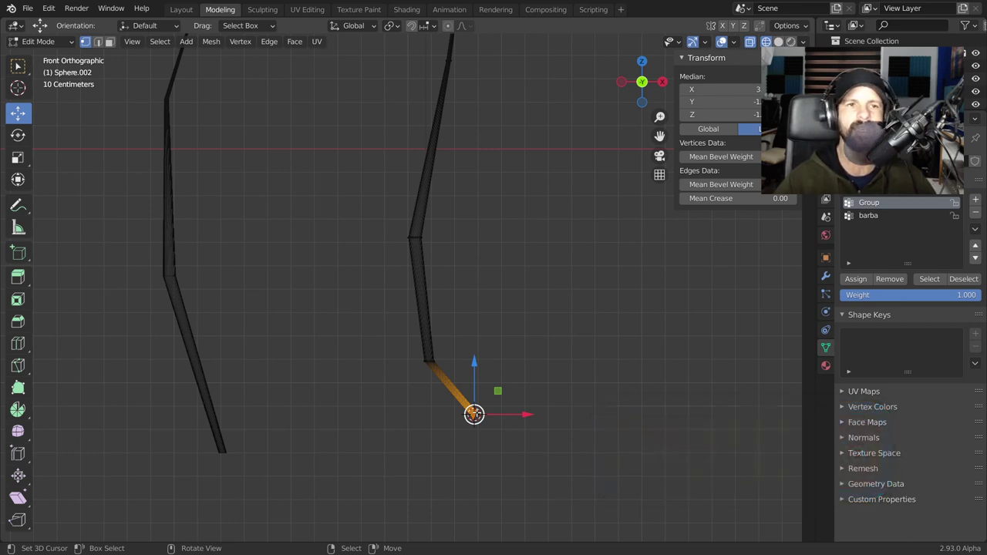
click(39, 41)
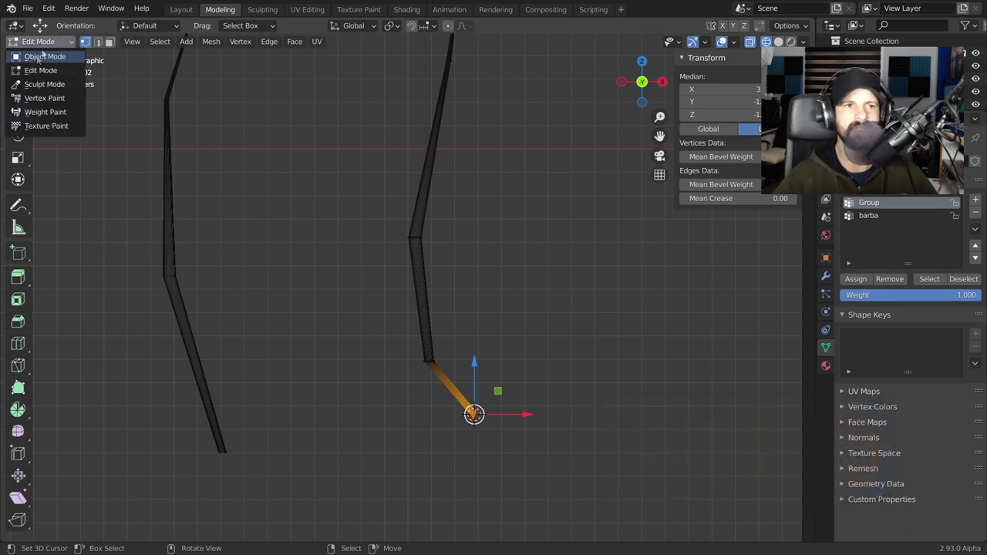
Step: Return Sphere.002 to Object Mode and set its origin to the 3D cursor at its tip
click(38, 41)
click(43, 55)
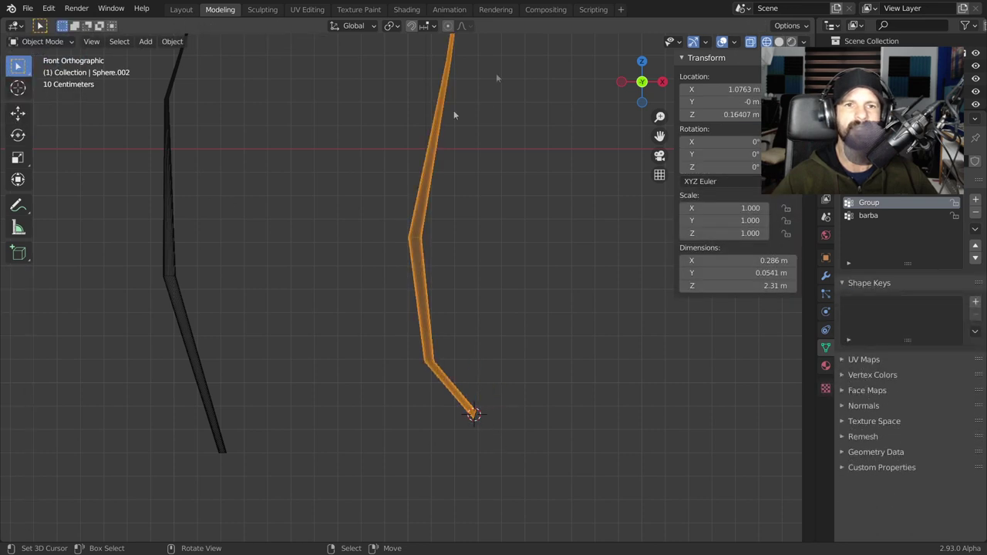
click(167, 43)
mouse_move(192, 69)
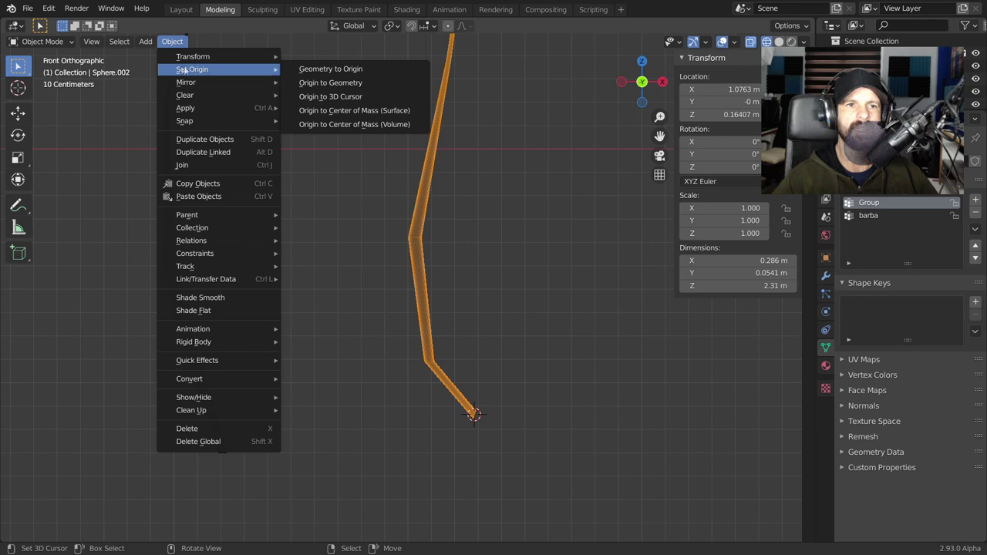
click(329, 98)
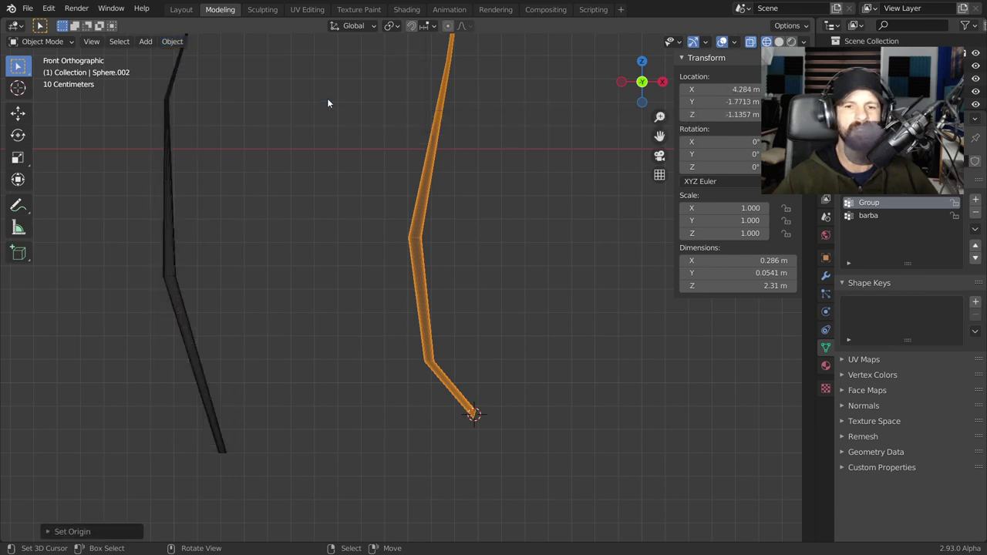
Step: Snap the 3D cursor to the left strand's lower tip and set its origin there
shift+middle_drag(268, 404, 344, 367)
drag(308, 378, 342, 402)
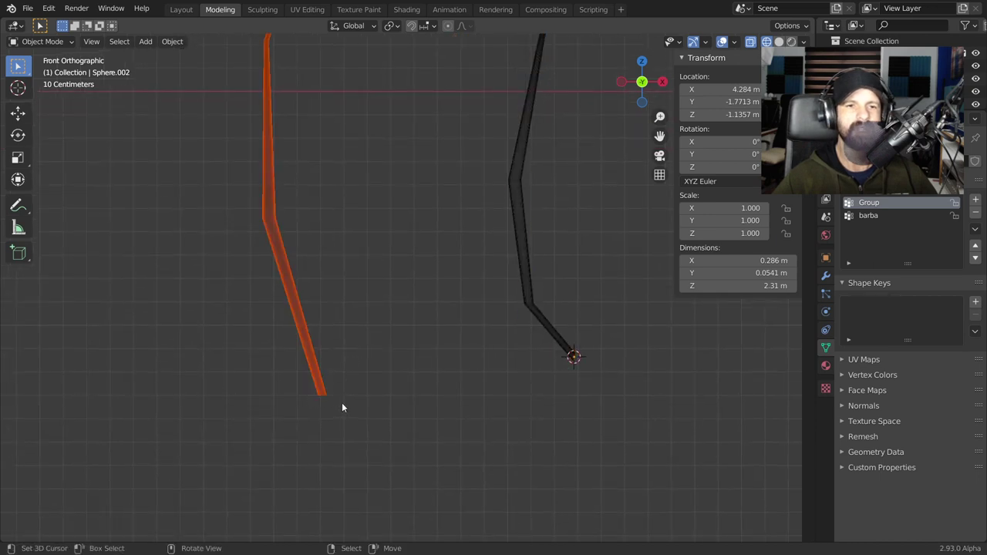
key(Tab)
click(322, 390)
key(ctrl+l)
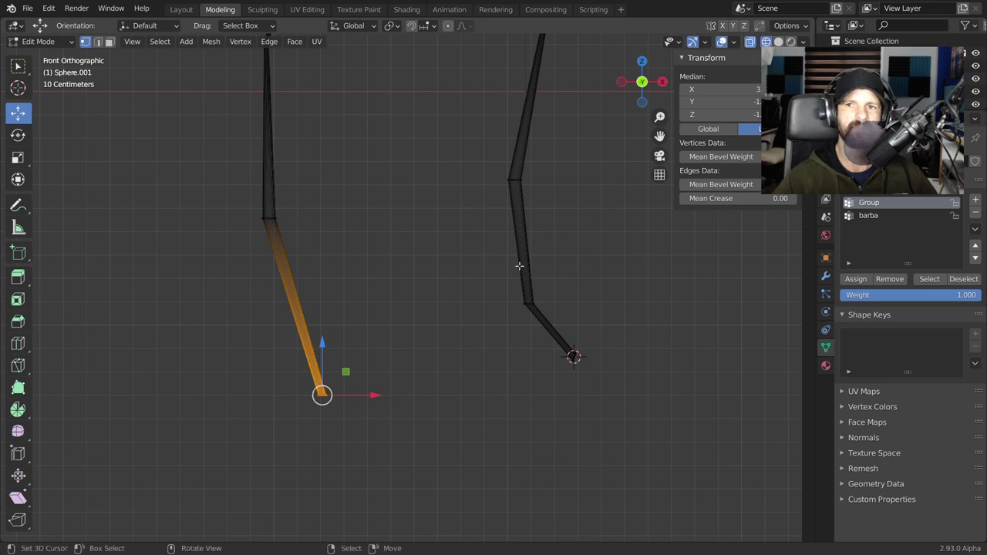
click(386, 342)
key(ctrl+z)
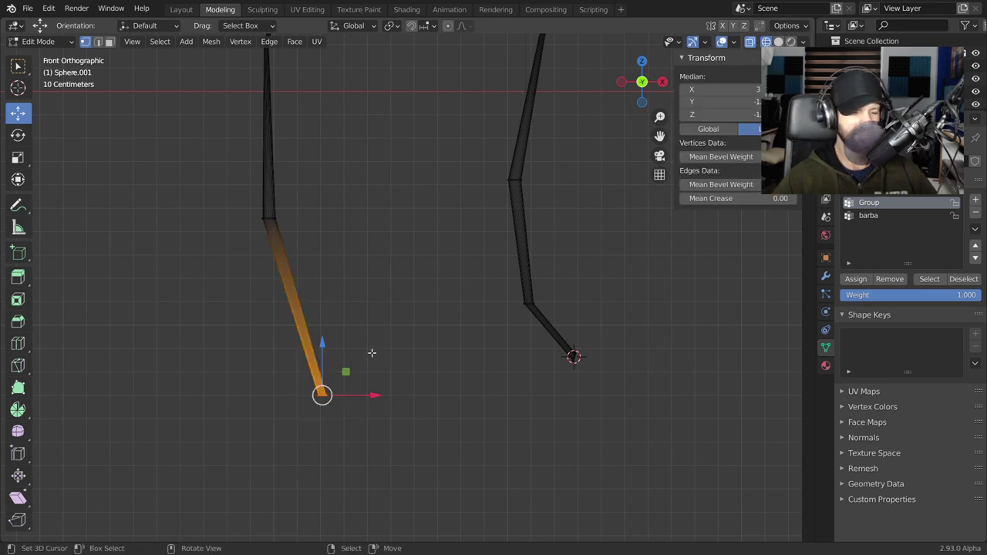
key(shift+s)
click(374, 427)
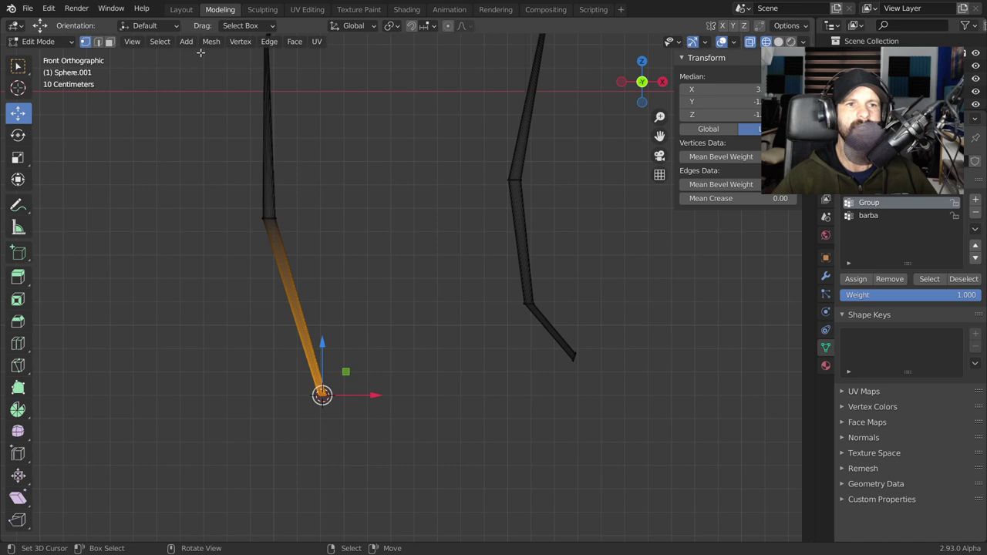
key(Tab)
click(172, 41)
mouse_move(193, 70)
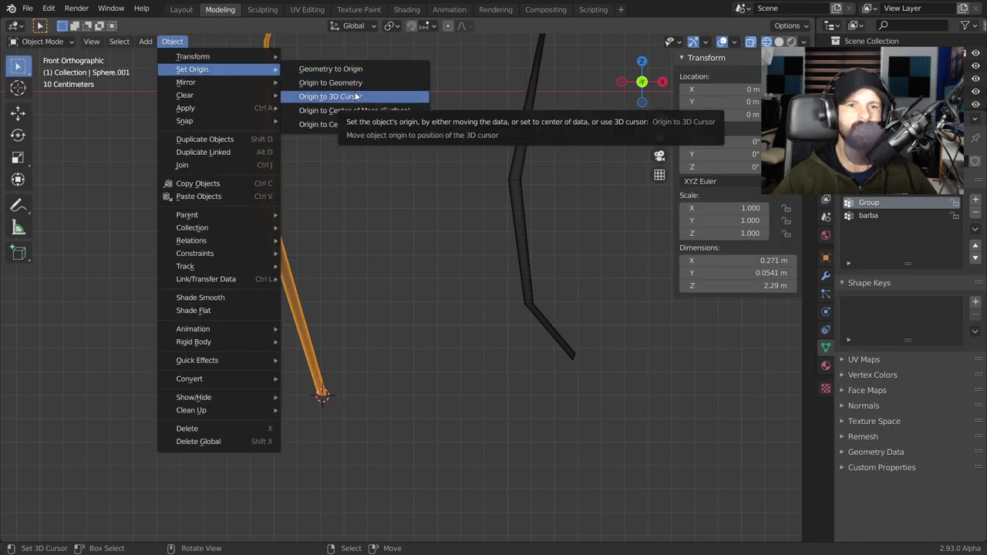
click(343, 95)
Step: Select the right strand and bring up the Layout workspace with its Geometry Nodes tree
scroll(486, 353, down, 1)
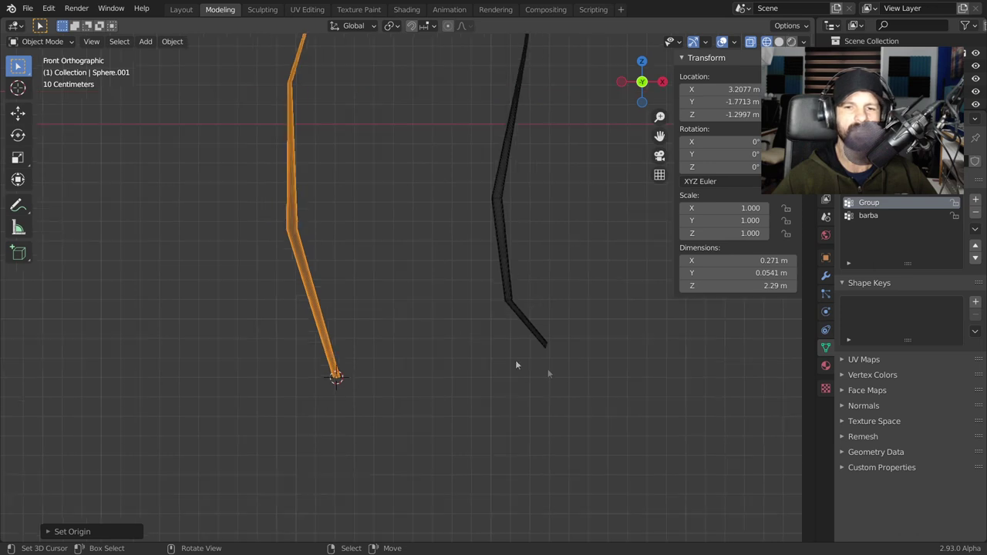
click(548, 347)
click(337, 376)
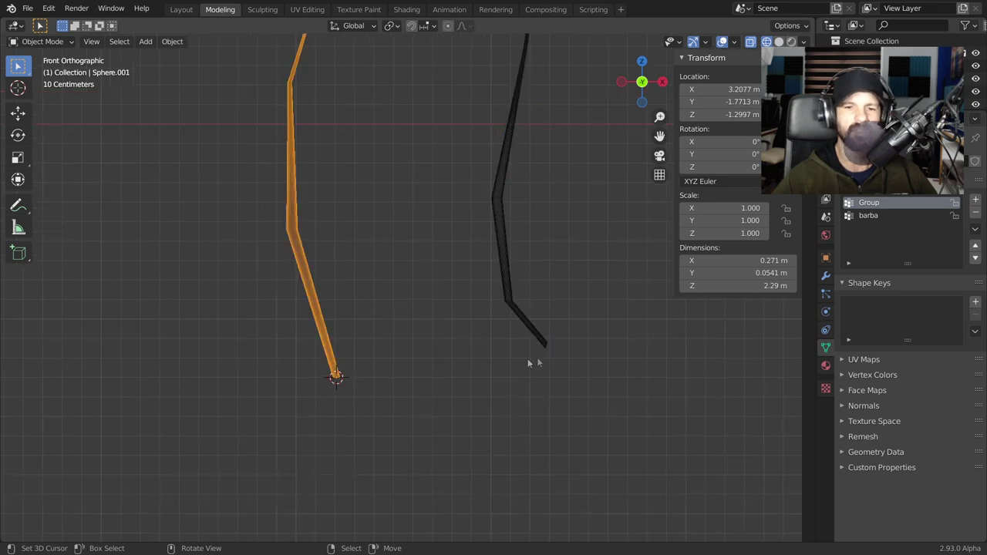
click(545, 346)
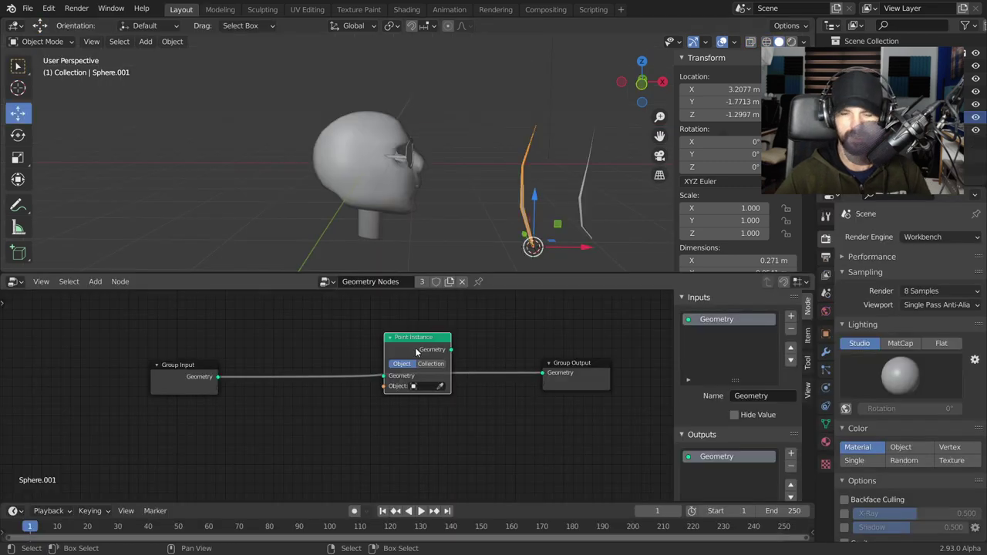
key(ctrl+x)
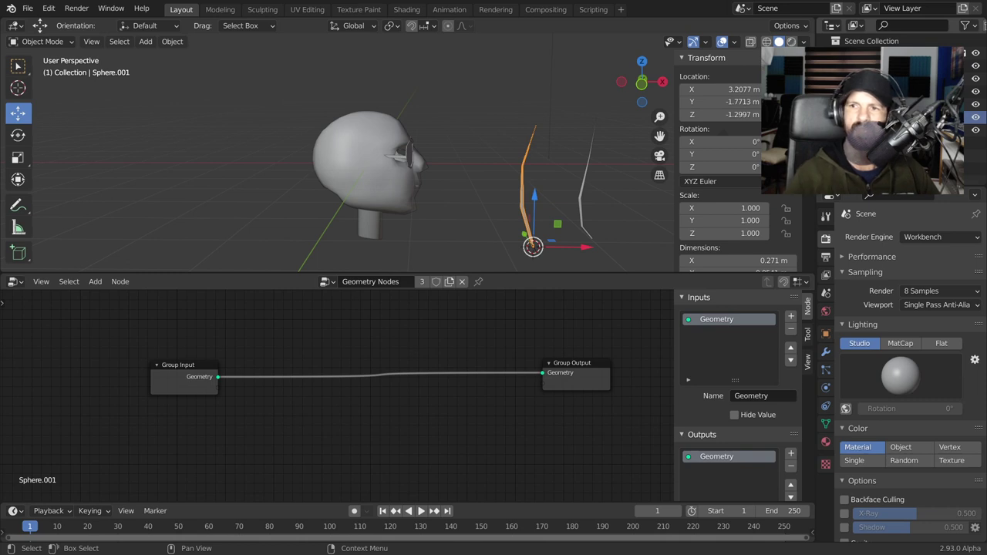
Step: Rename the right hair strand to pelocabeza
key(shift+d)
click(651, 215)
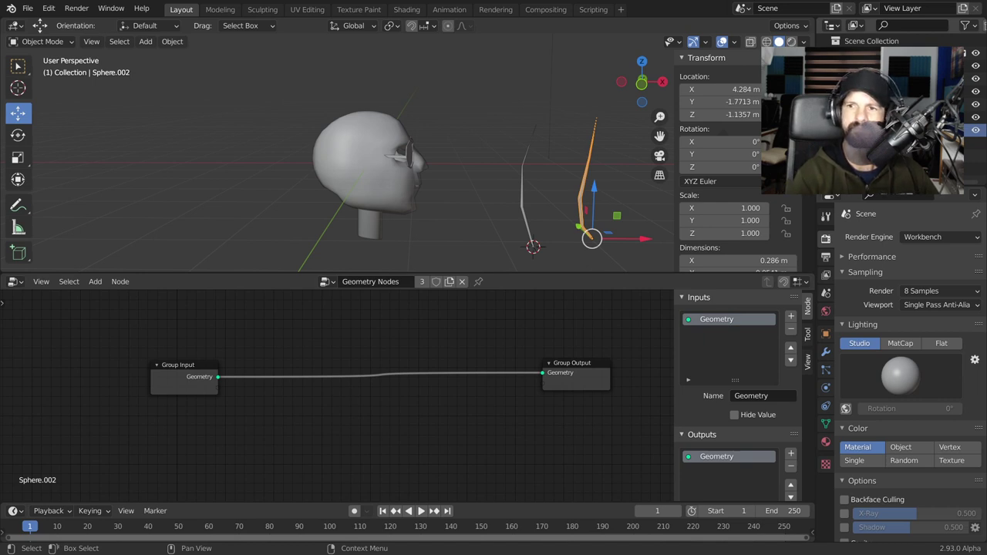
key(Return)
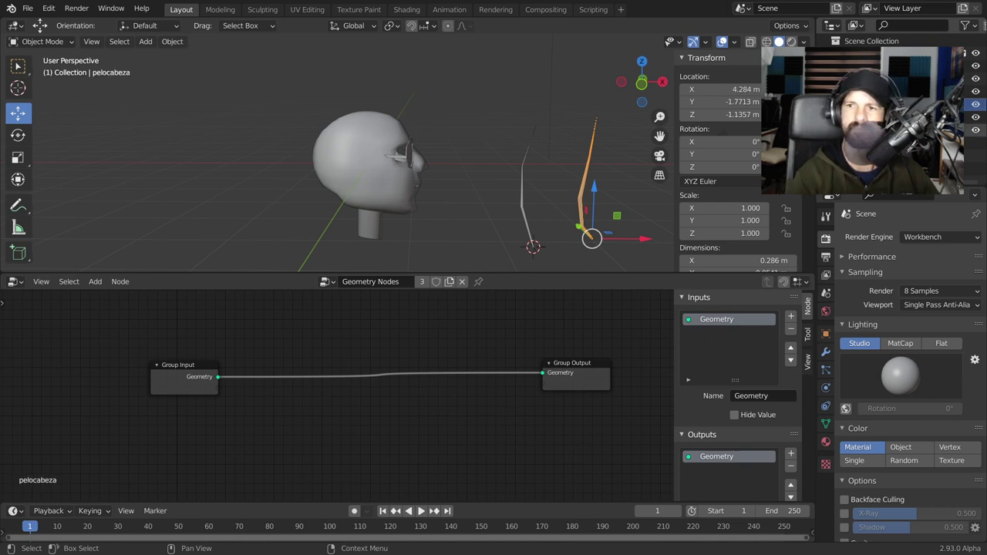
Step: Pin the head cabeza's Geometry Nodes tree in the node editor
click(894, 65)
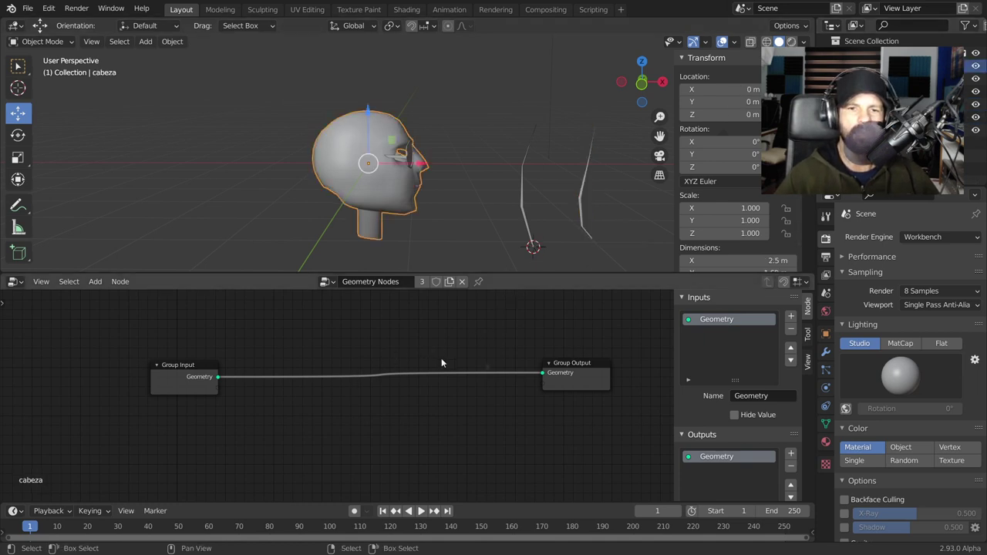
click(476, 282)
middle_drag(470, 346, 463, 320)
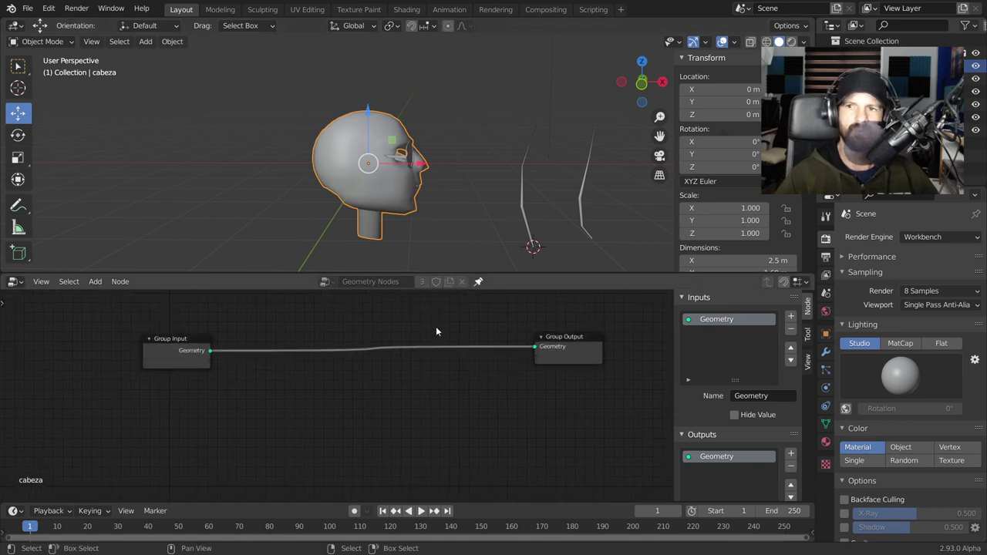
Step: Insert a Point Instance node between Group Input and Group Output that instances pelocabeza
key(shift+a)
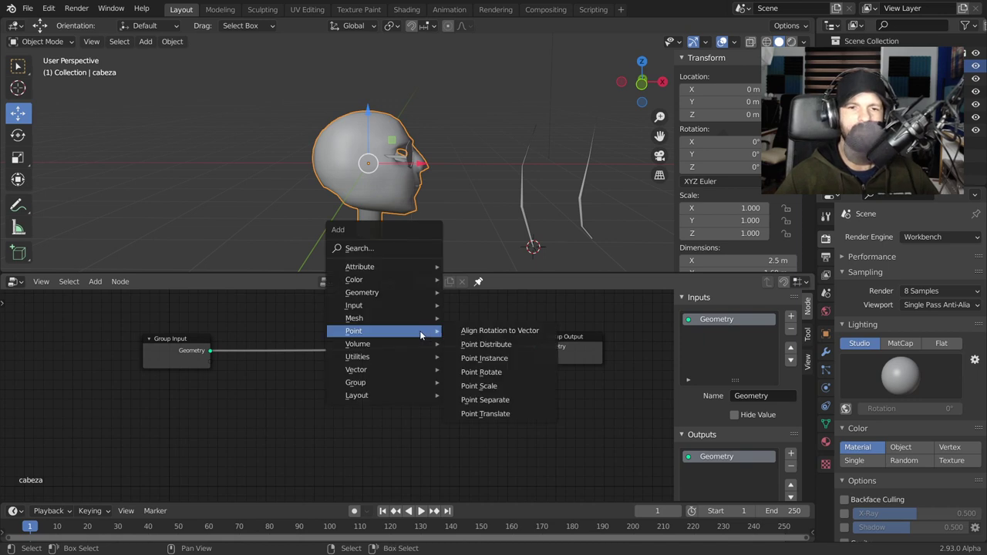
click(484, 358)
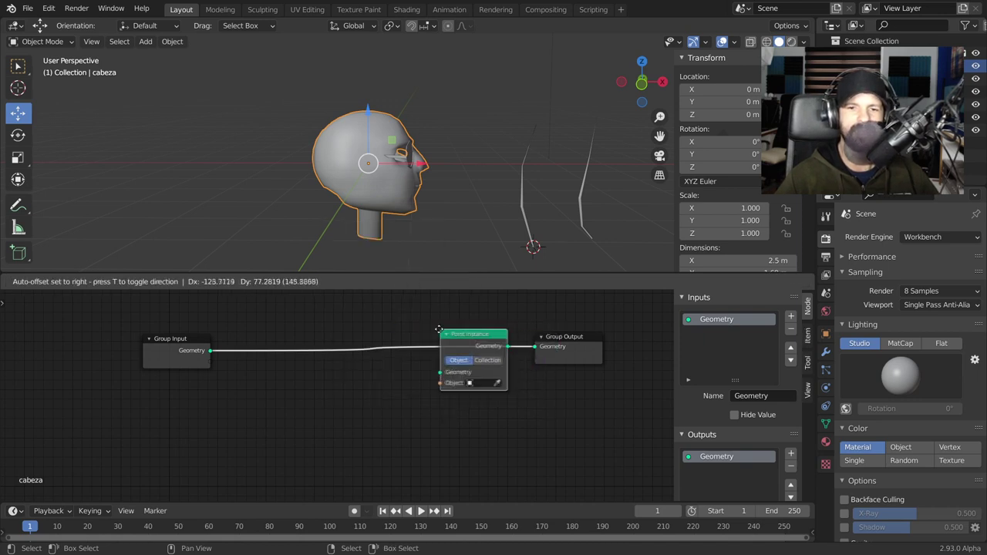
click(450, 361)
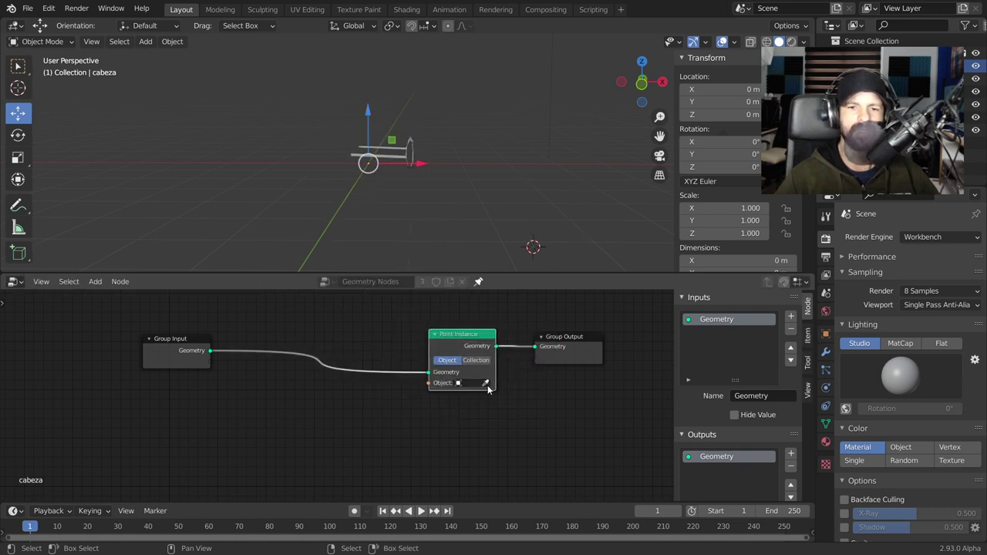
click(465, 383)
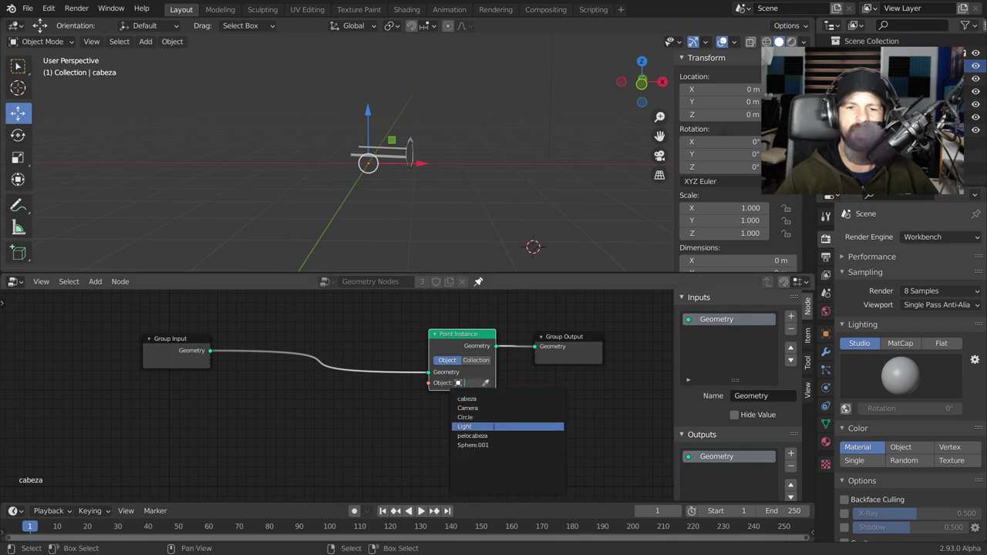
click(498, 437)
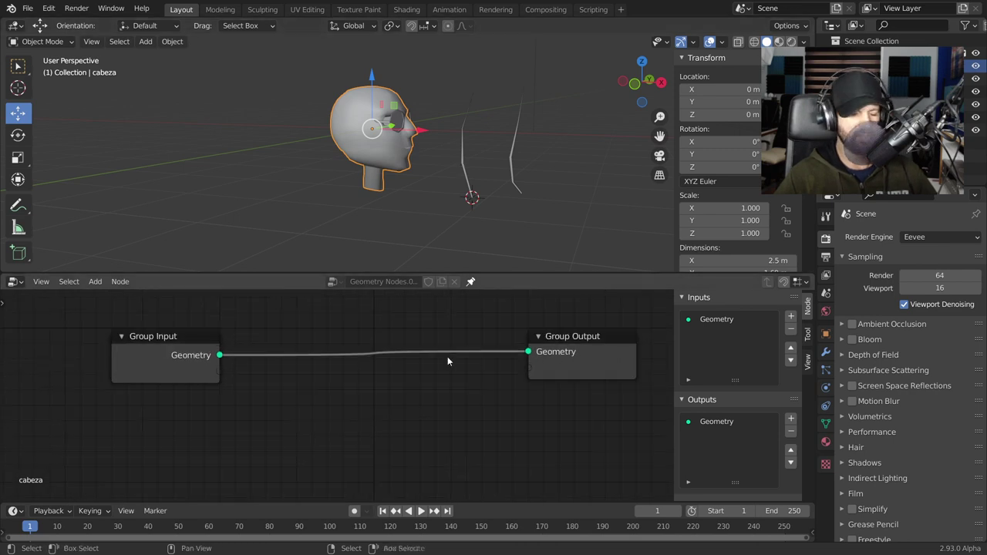
key(shift+a)
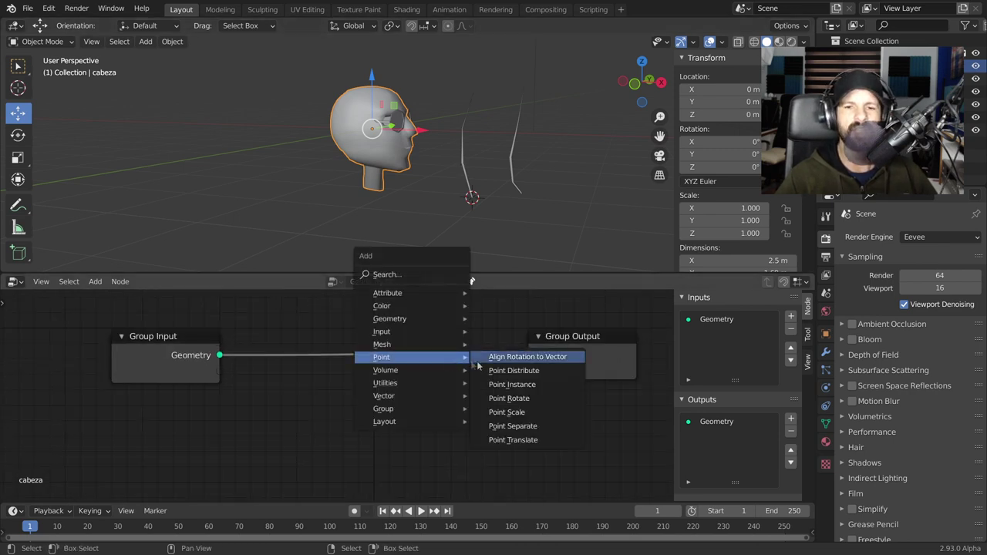
click(512, 384)
click(356, 321)
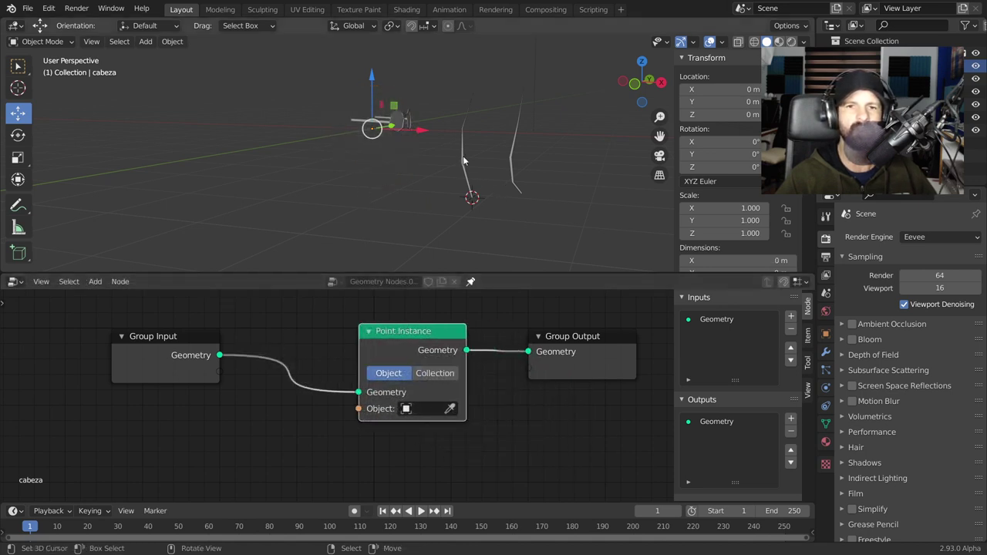
click(449, 408)
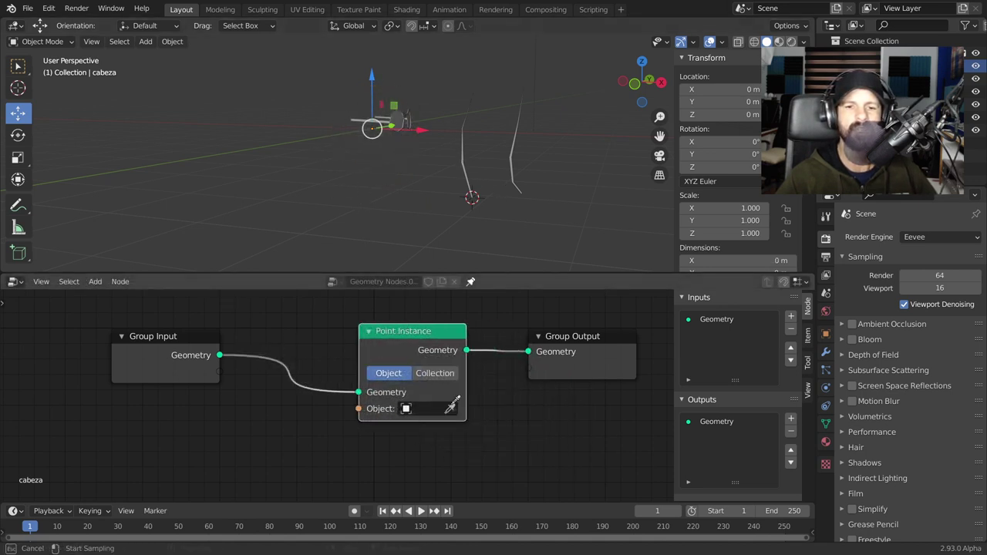
click(430, 408)
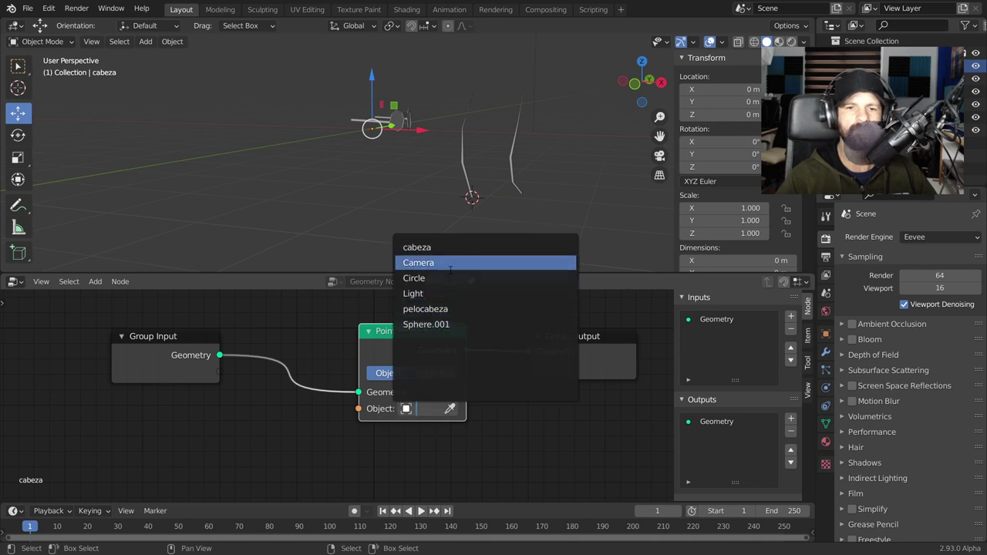
click(444, 308)
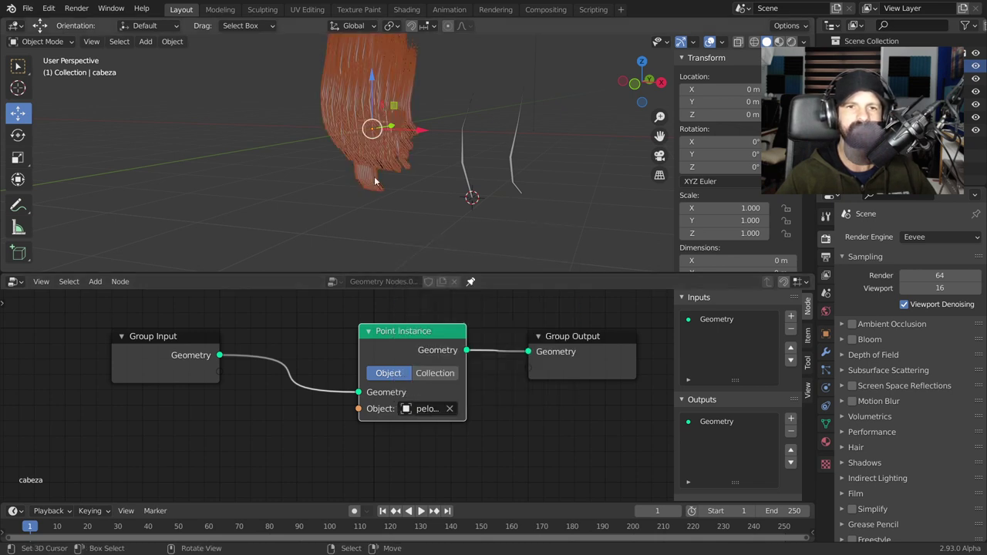
mouse_move(405, 235)
middle_down()
mouse_move(301, 212)
mouse_move(230, 216)
mouse_move(221, 204)
mouse_move(378, 199)
mouse_move(393, 231)
middle_up()
Step: Spread out Group Input, Point Instance and Group Output to make room, then bring up the node list
scroll(418, 382, down, 1)
scroll(443, 379, down, 2)
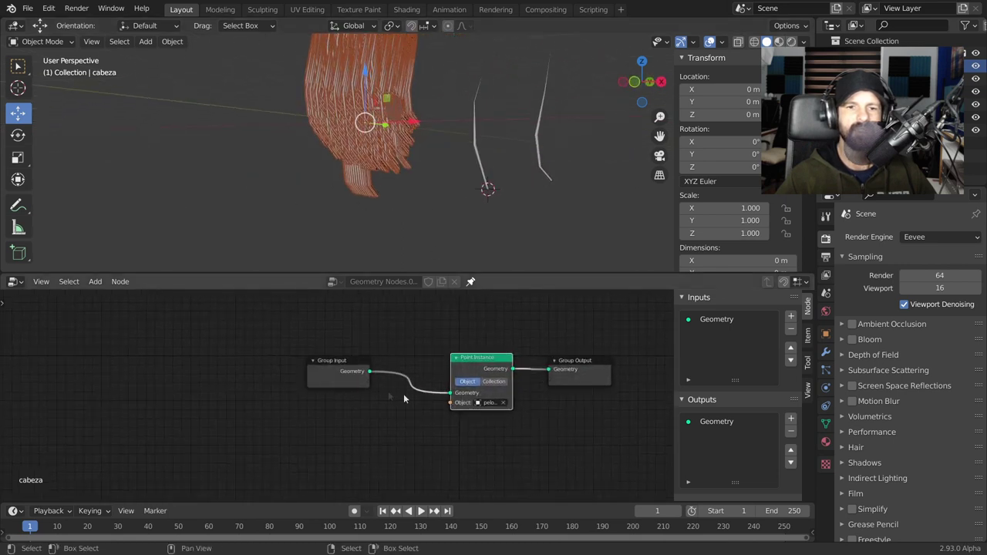
drag(351, 370, 232, 362)
drag(565, 371, 601, 357)
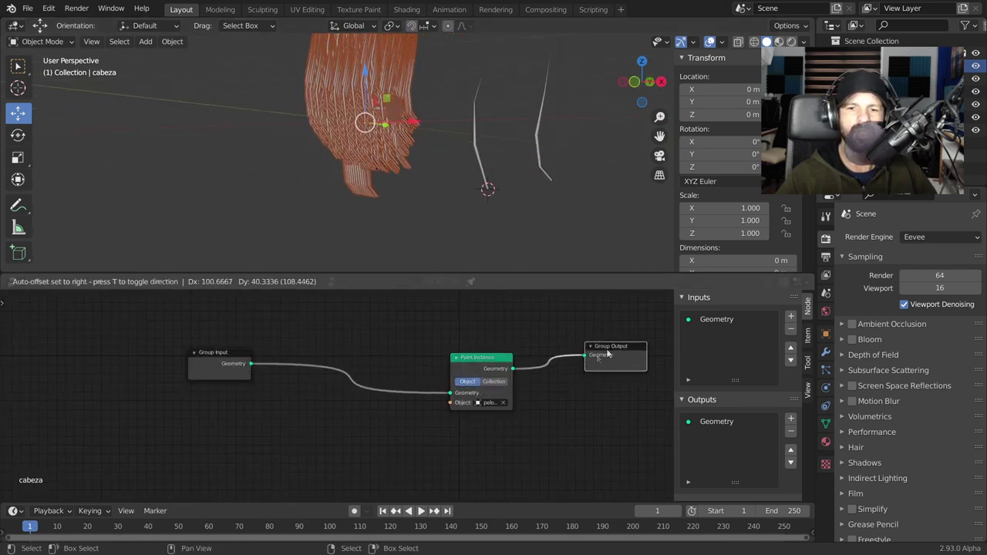
drag(481, 358, 516, 320)
middle_drag(308, 123, 386, 175)
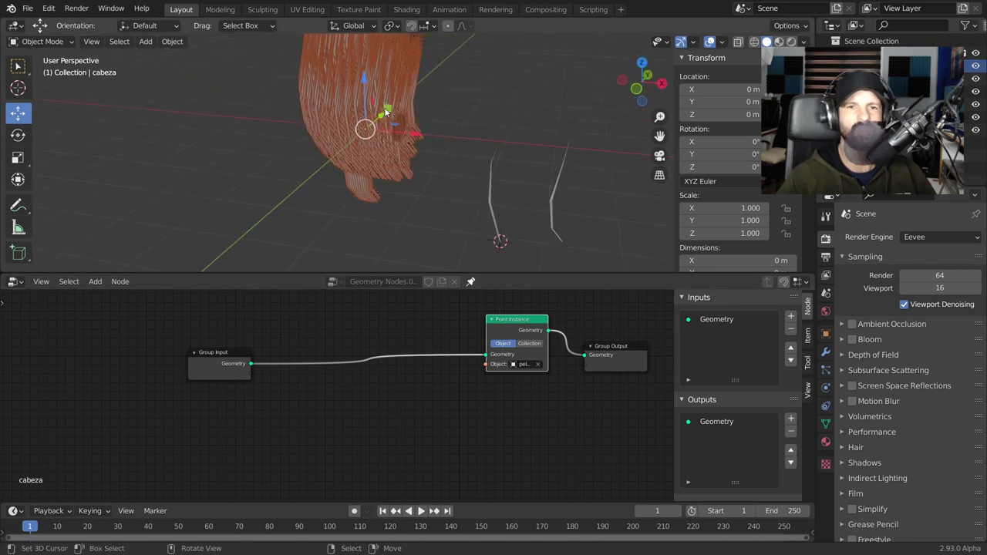
middle_drag(403, 366, 390, 401)
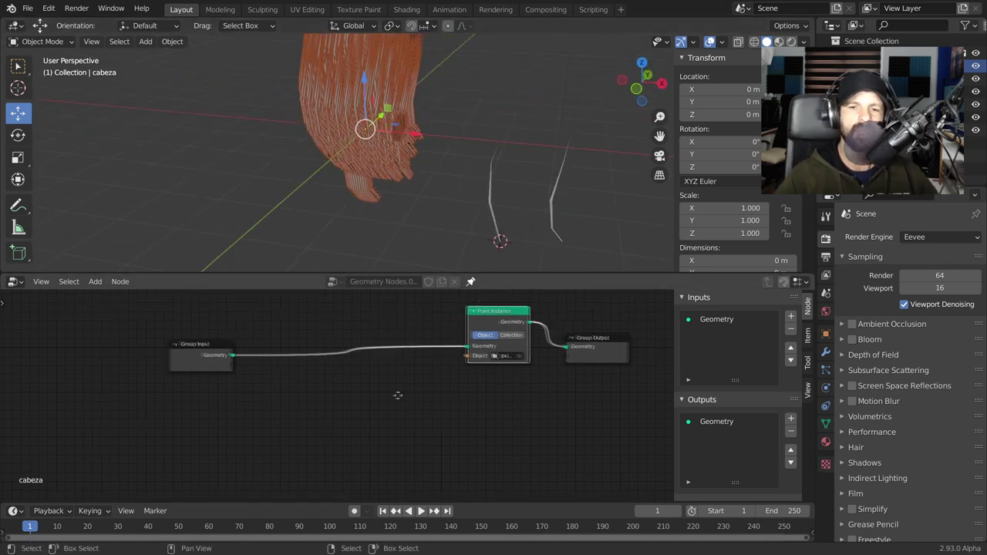
key(shift+a)
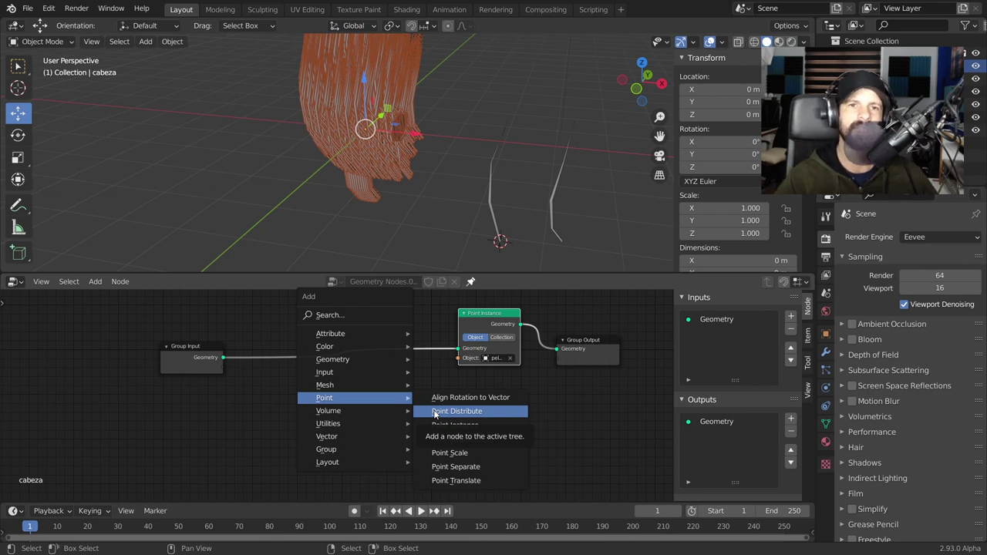
Step: Insert Point Distribute before Point Instance and raise its Density to about 26.2
click(434, 414)
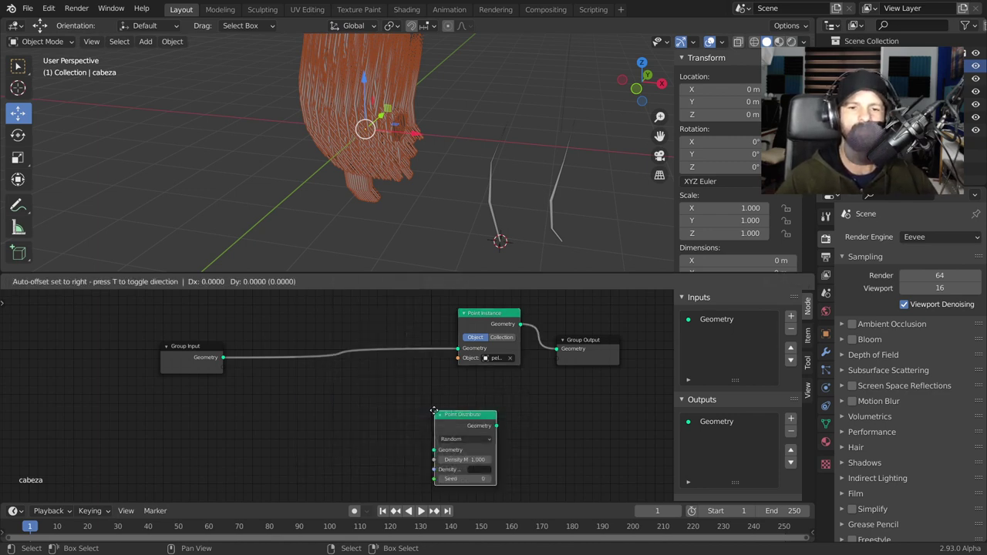
click(376, 327)
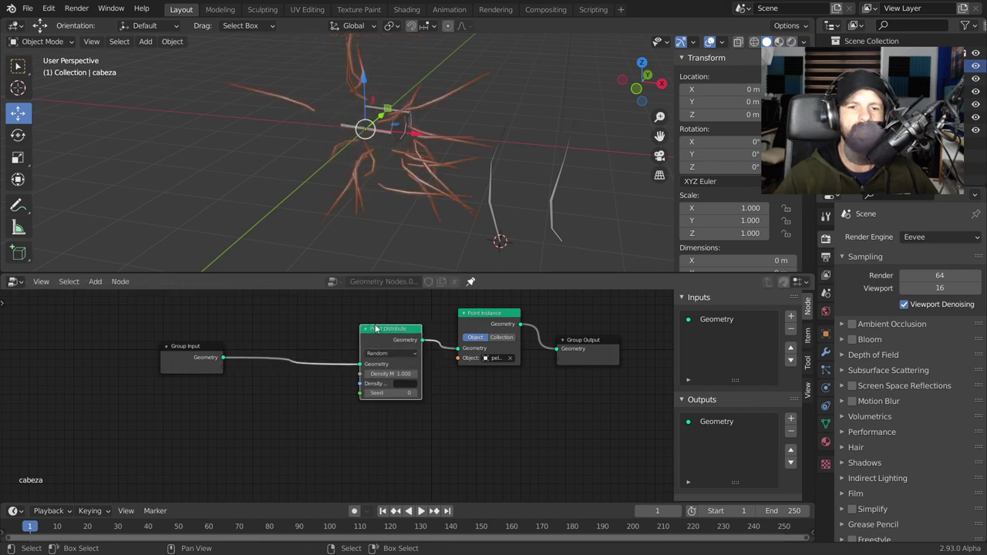
scroll(375, 328, up, 2)
mouse_move(410, 364)
mouse_down()
mouse_move(463, 365)
mouse_move(431, 366)
mouse_up()
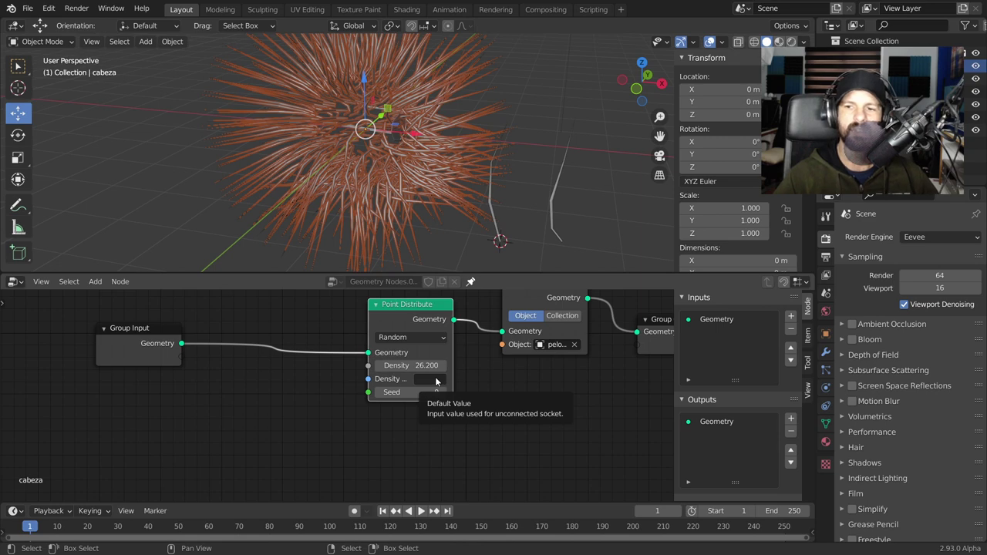
Step: Add a vertex group named cab to the head in Object Data properties
click(829, 369)
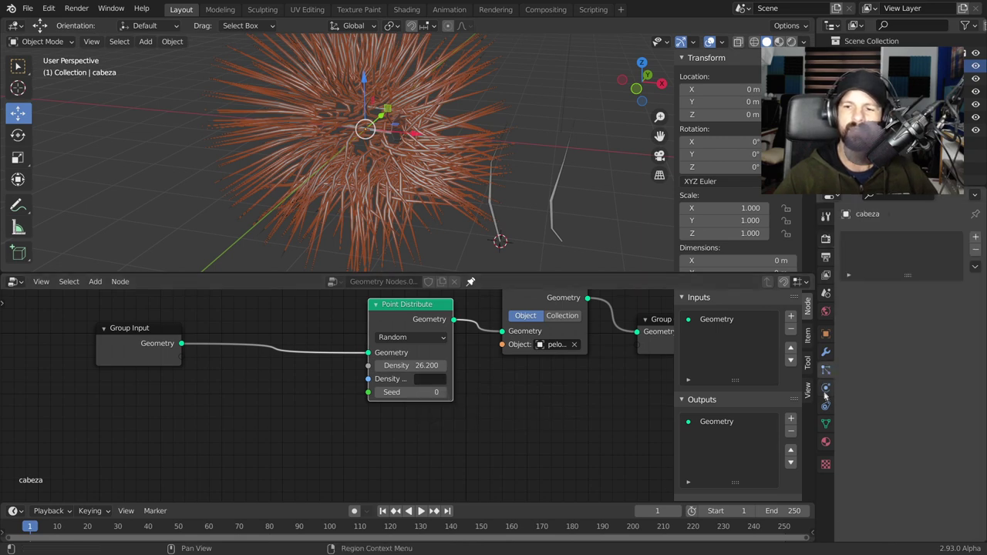
click(825, 422)
drag(908, 339, 887, 311)
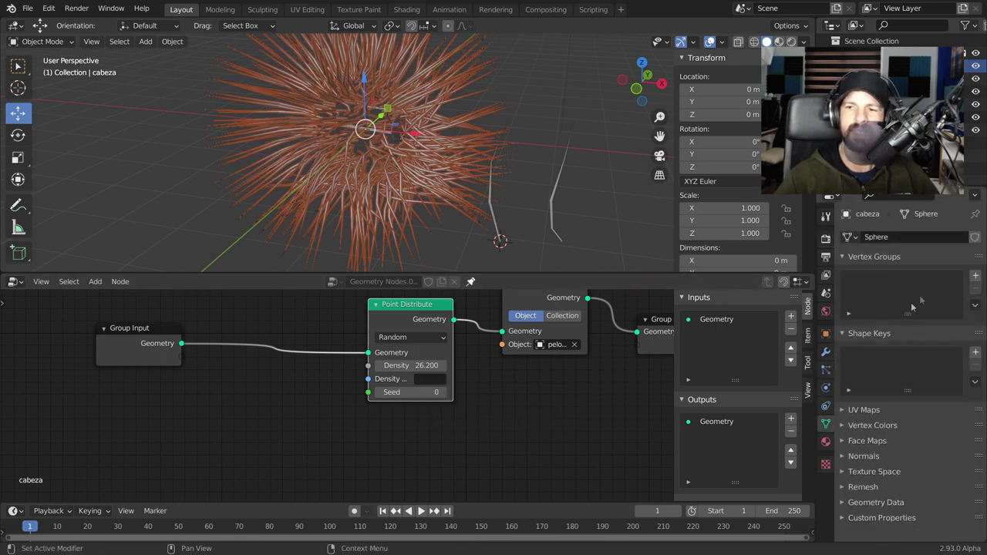
click(975, 276)
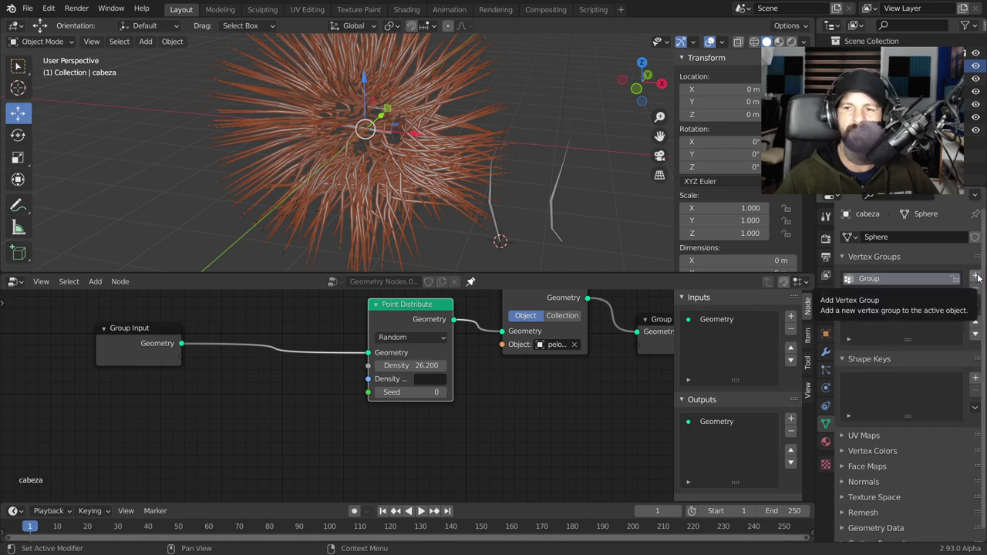
double_click(875, 280)
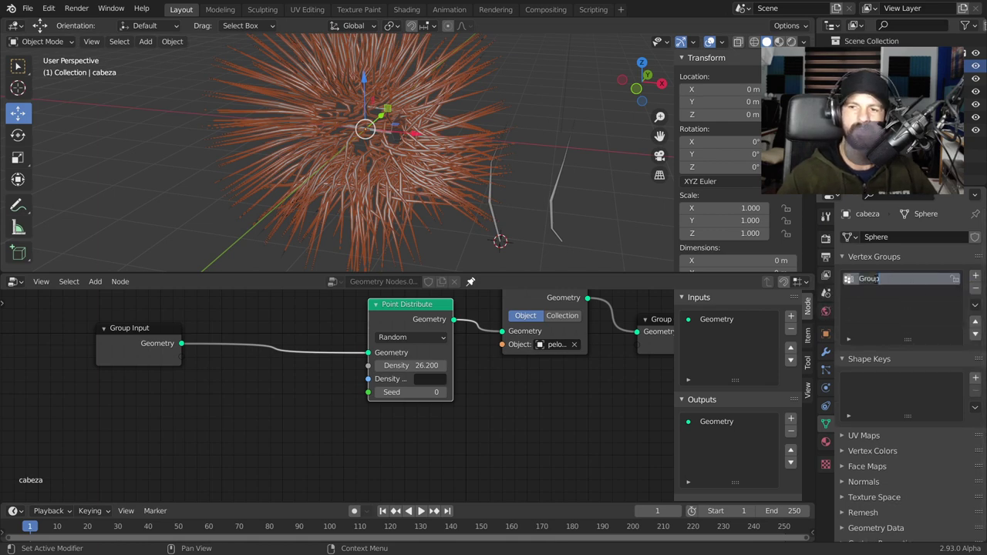
text(CA)
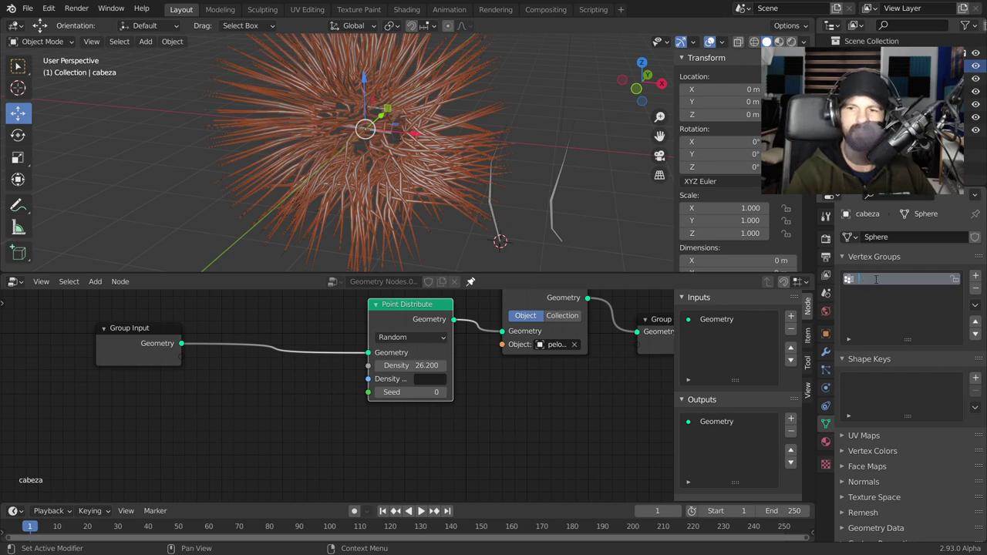
key(Caps_Lock)
text(cab)
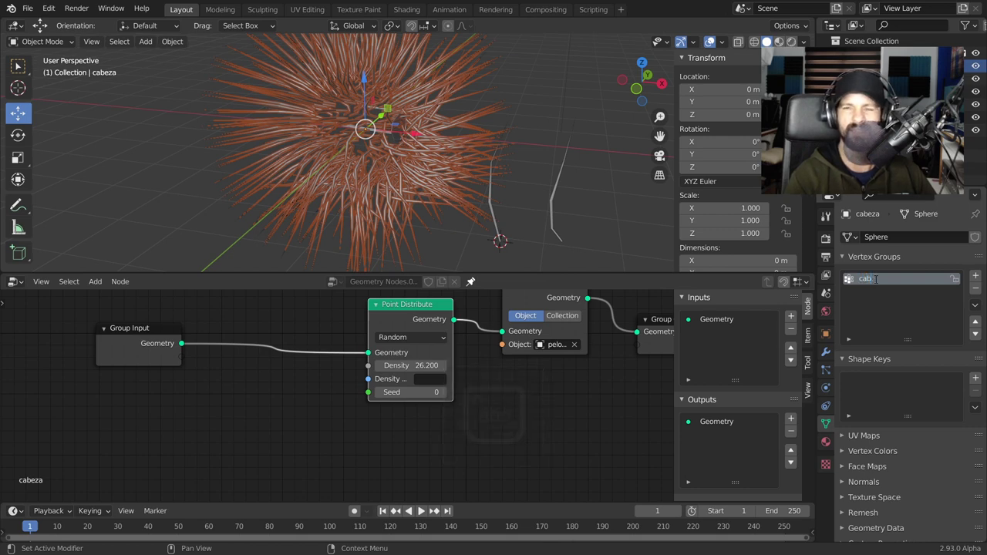
key(Return)
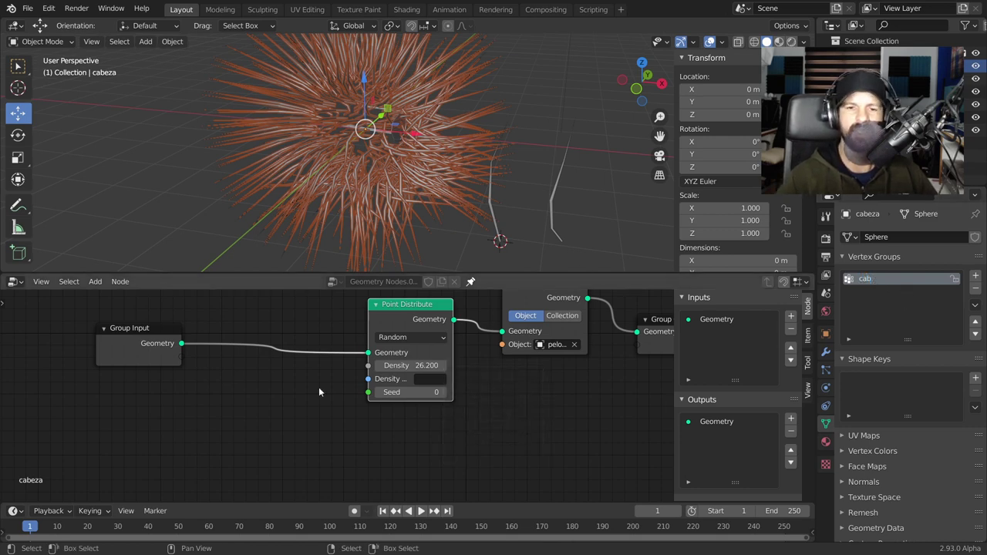
key(Caps_Lock)
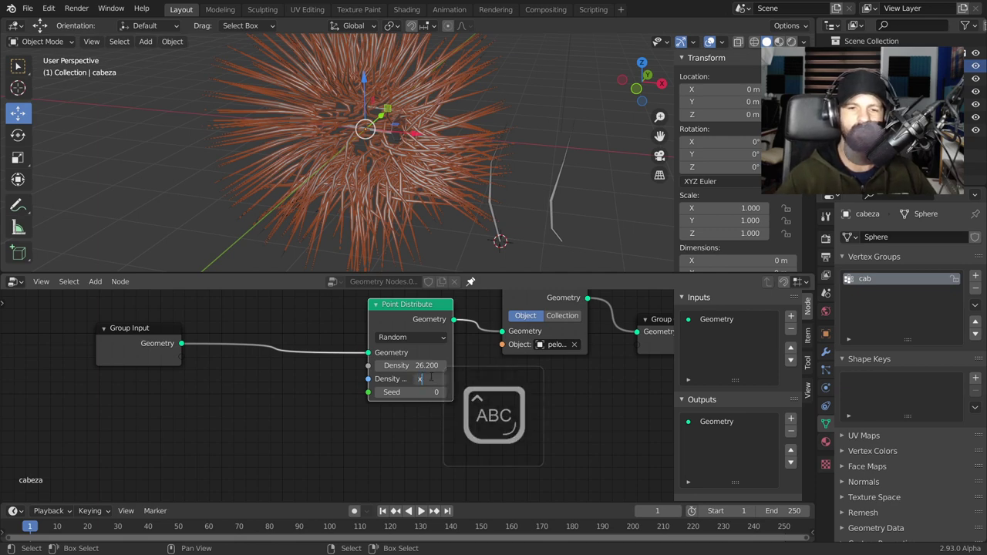
Step: Set Point Distribute's Density attribute to cab
text(CAB)
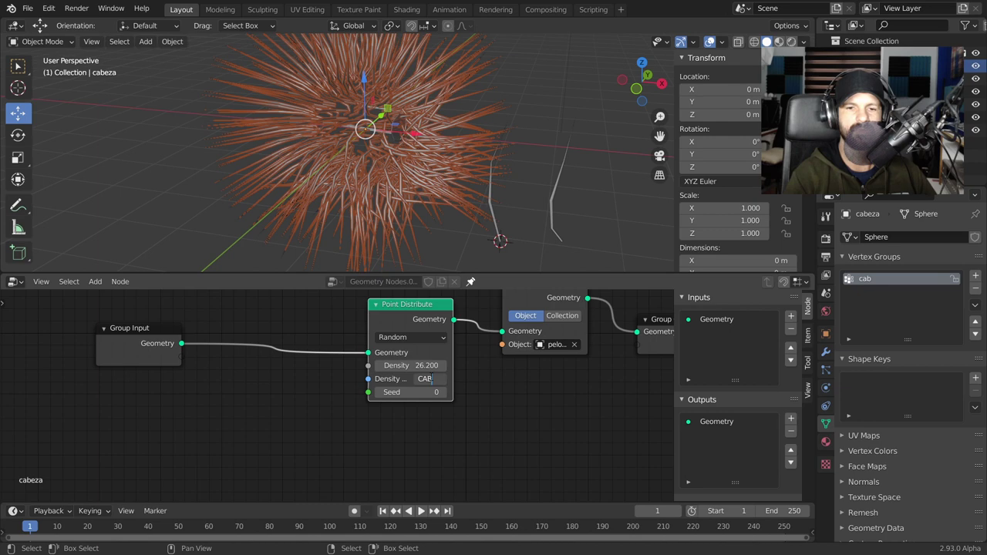
key(Caps_Lock)
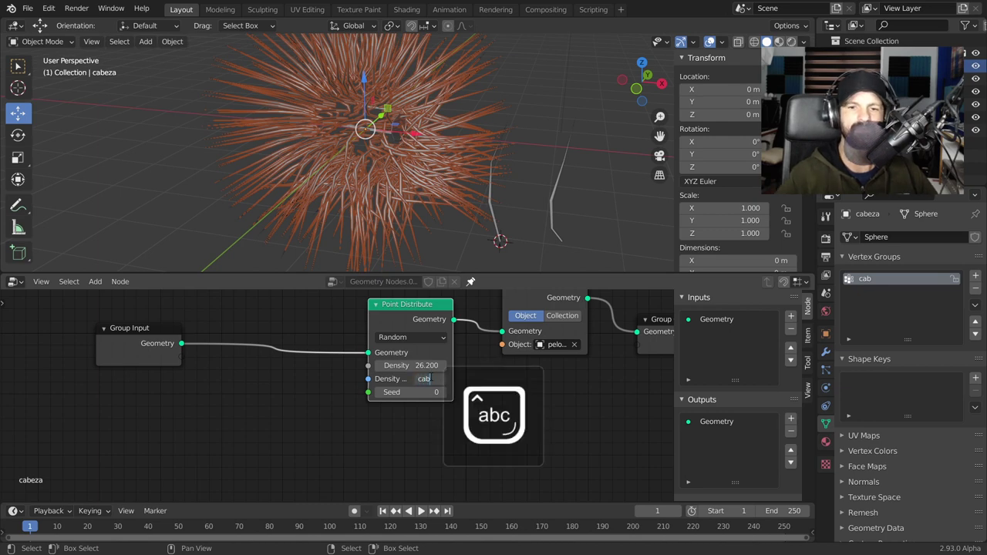
key(Return)
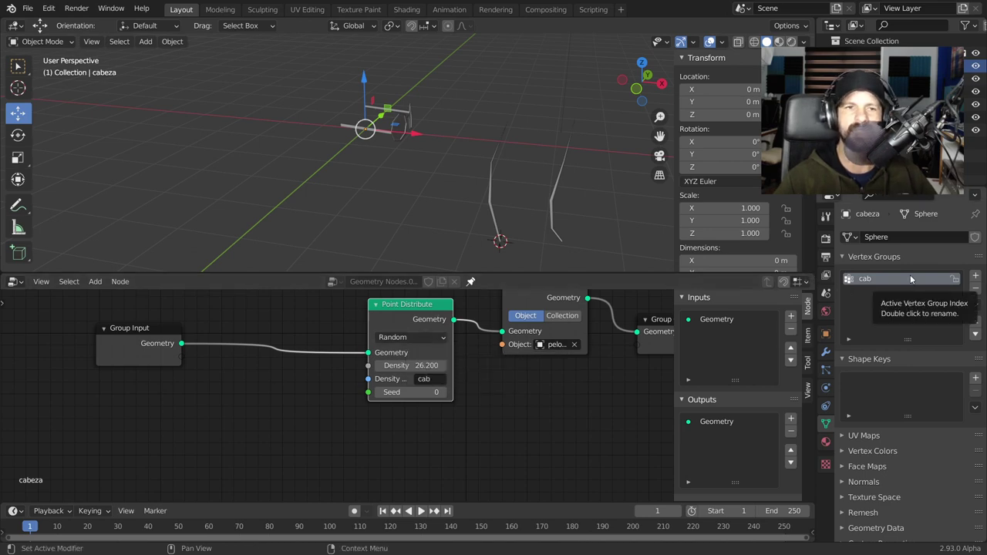
Step: Add a Join Geometry node before Group Output and feed the original head mesh into it
scroll(447, 316, down, 3)
drag(444, 325, 426, 312)
drag(185, 363, 164, 377)
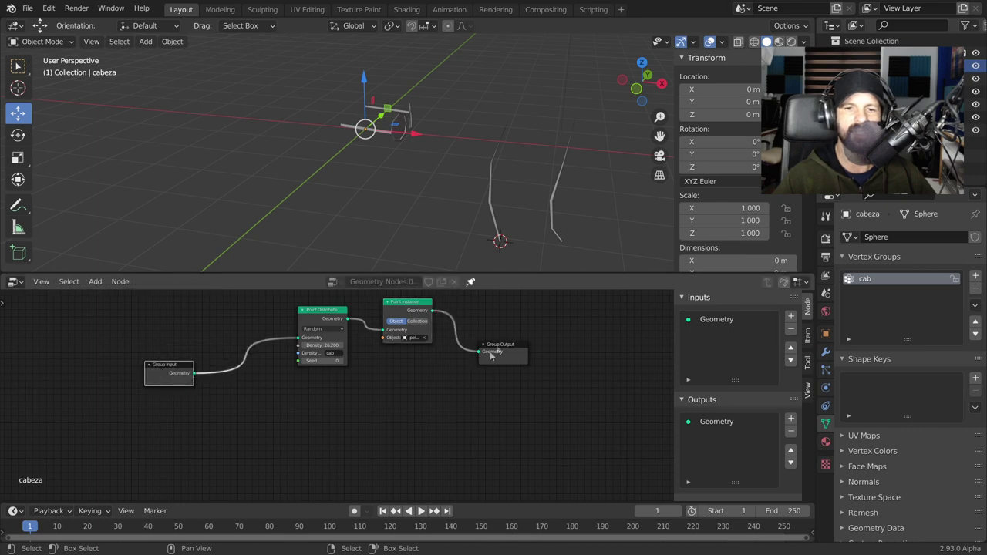
drag(502, 351, 601, 348)
key(shift+a)
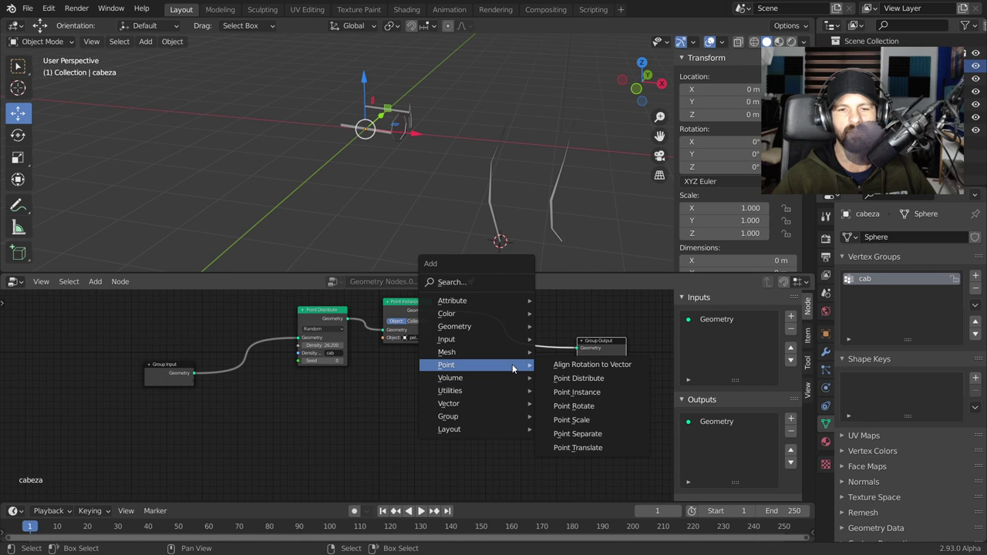
mouse_move(463, 326)
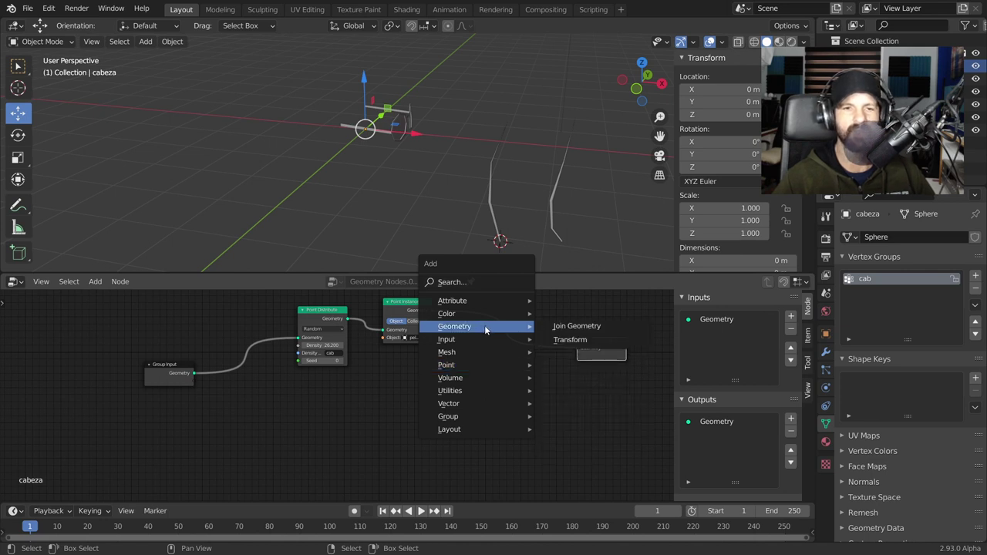
click(556, 333)
click(524, 351)
drag(194, 373, 499, 366)
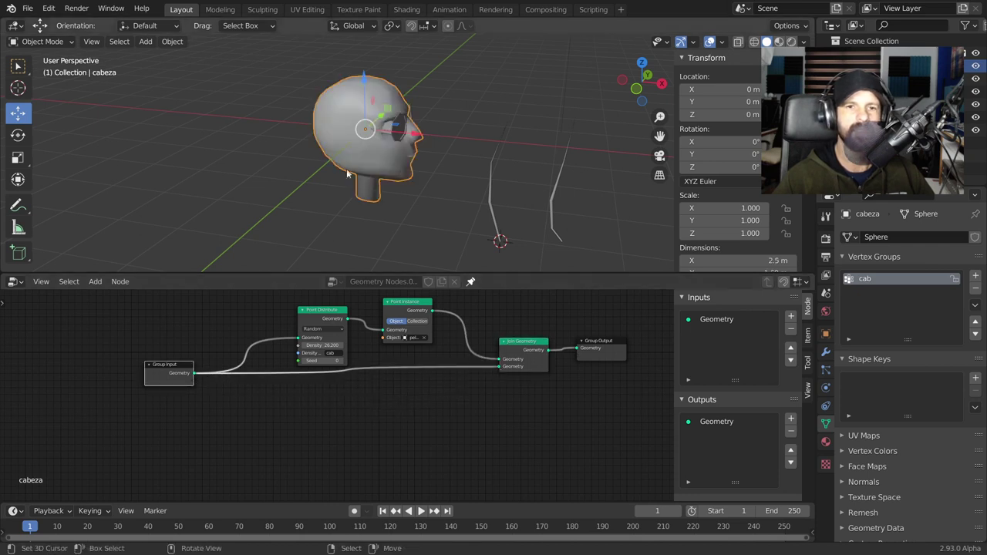
Step: Switch the head to Weight Paint mode and choose the Add brush
scroll(346, 169, up, 2)
middle_drag(359, 353, 399, 382)
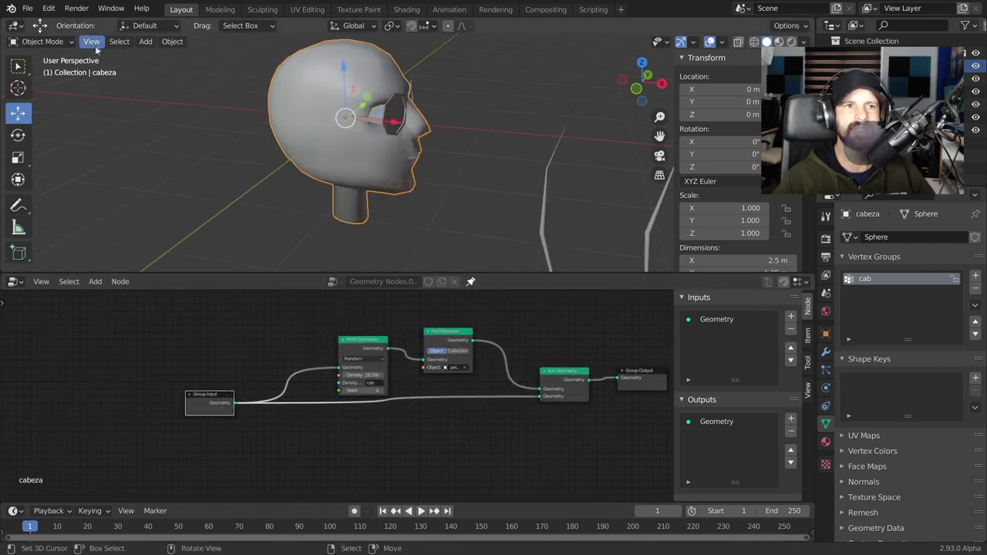
click(57, 44)
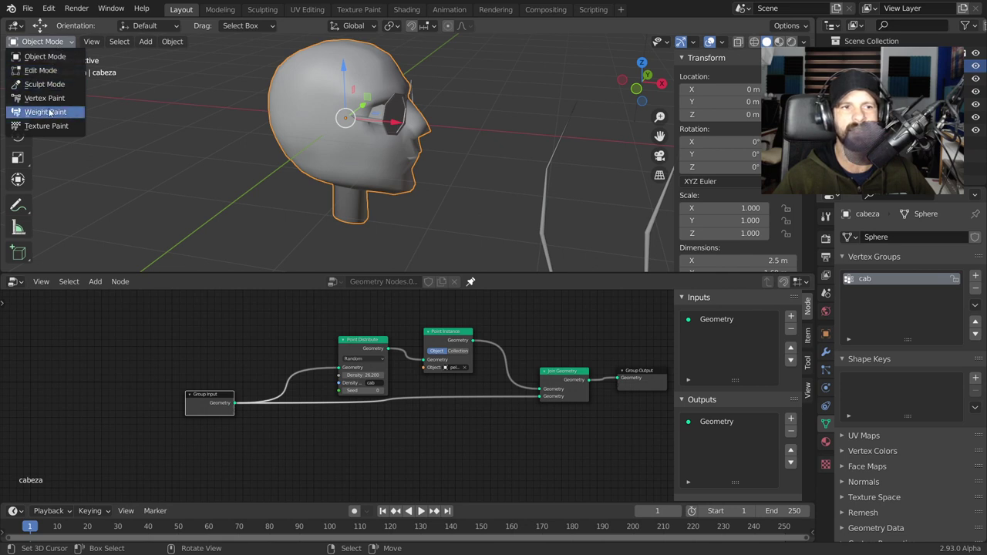
click(57, 113)
mouse_move(416, 173)
middle_down()
mouse_move(387, 164)
mouse_move(542, 214)
mouse_move(395, 194)
middle_up()
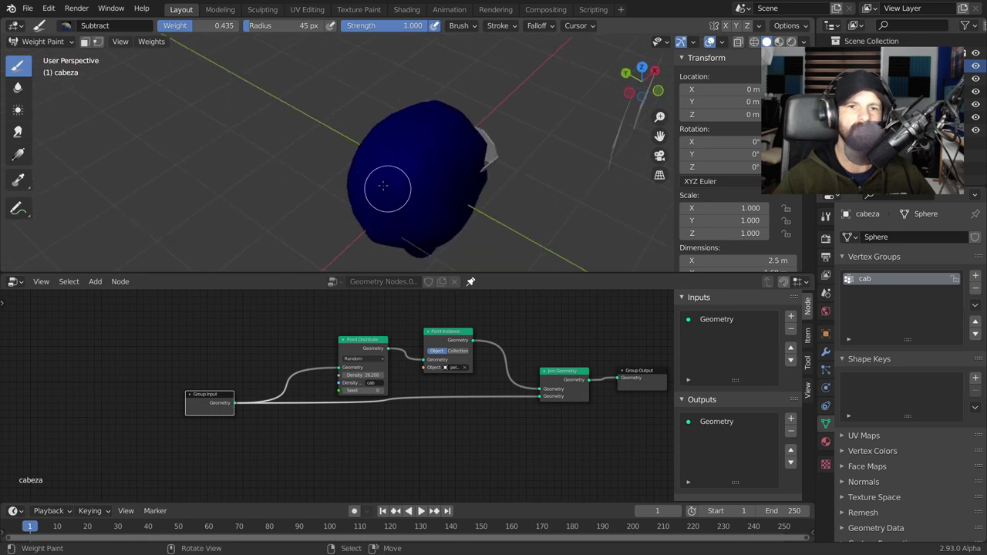
click(807, 98)
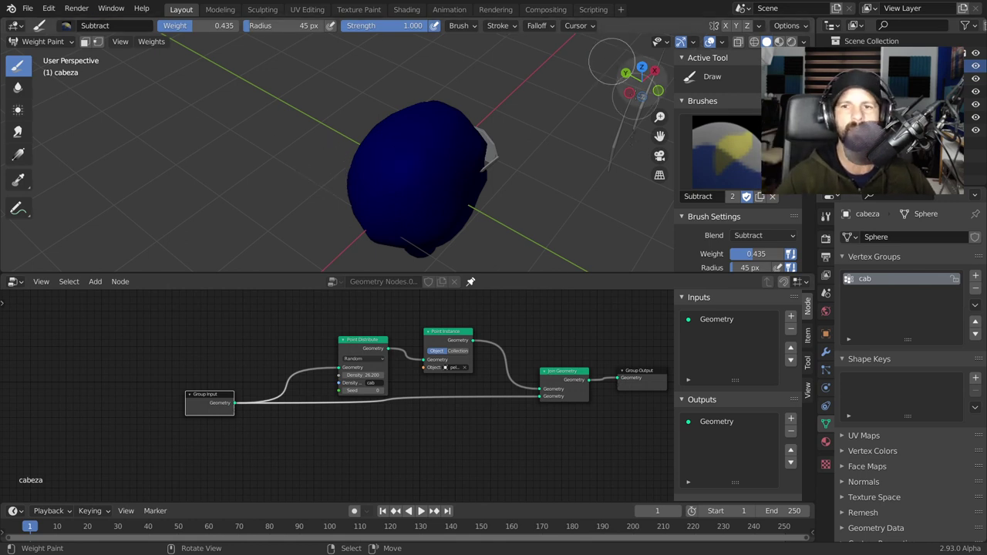
click(725, 152)
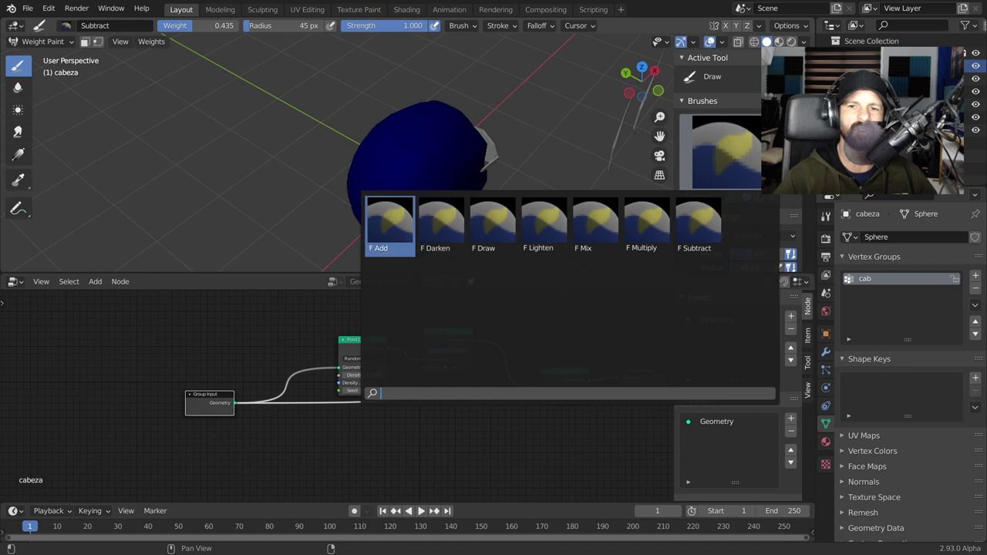
click(389, 224)
Step: Paint cab weight over the top of the head
mouse_move(396, 165)
mouse_down()
mouse_move(431, 135)
mouse_move(417, 150)
mouse_move(411, 135)
mouse_move(416, 143)
mouse_up()
middle_drag(416, 143, 354, 112)
drag(355, 111, 351, 110)
middle_drag(351, 112, 348, 127)
mouse_move(348, 128)
mouse_down()
mouse_move(371, 131)
mouse_move(356, 116)
mouse_up()
middle_drag(357, 115, 336, 121)
drag(336, 121, 348, 141)
mouse_move(353, 123)
middle_down()
mouse_move(388, 91)
mouse_move(385, 202)
middle_up()
drag(385, 203, 363, 157)
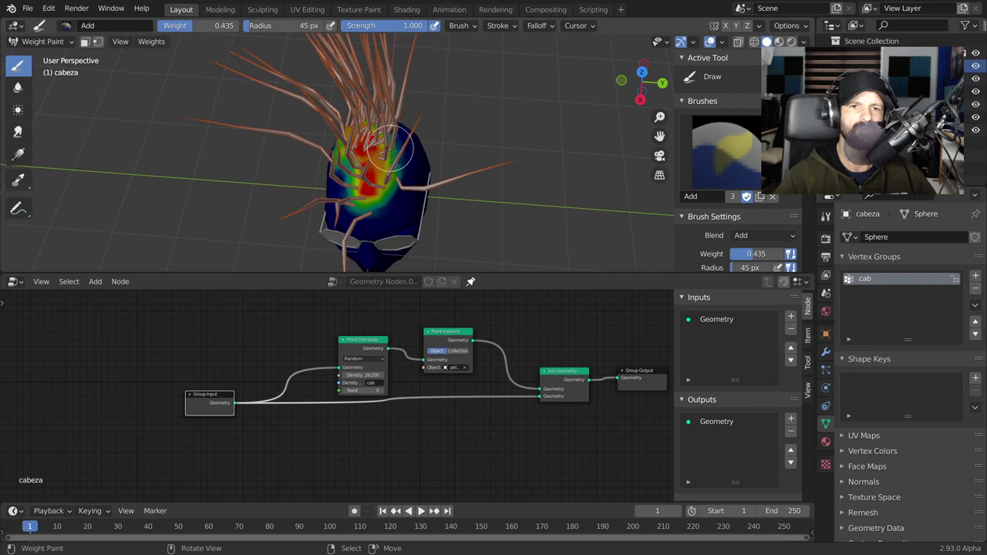
middle_drag(383, 185, 358, 146)
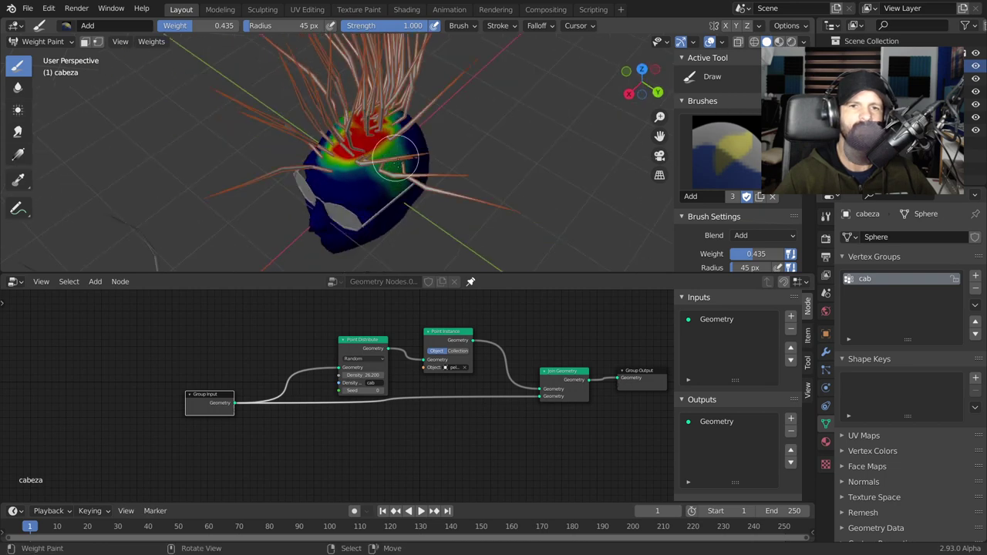
drag(393, 152, 372, 135)
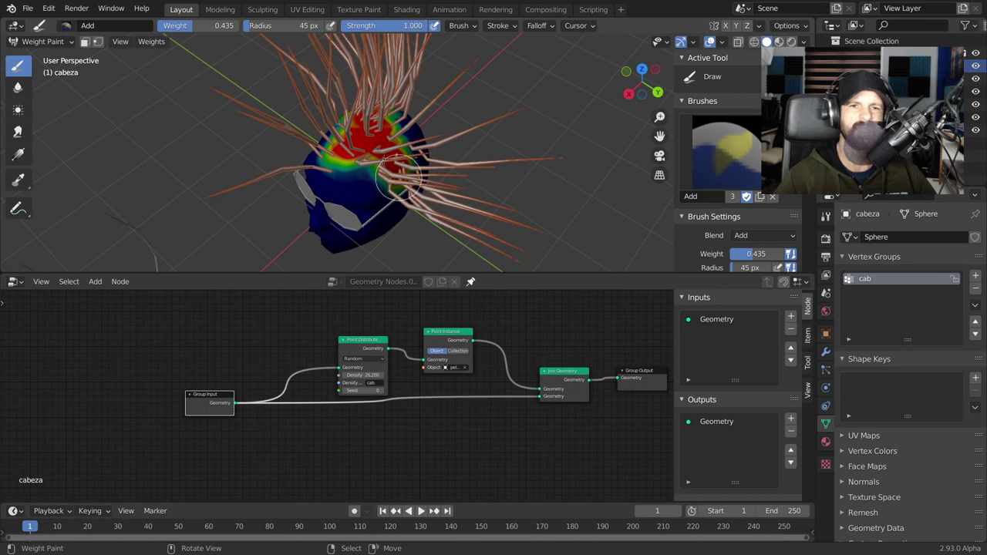
Step: Paint cab weight across the sides and back of the head
middle_drag(393, 169, 445, 133)
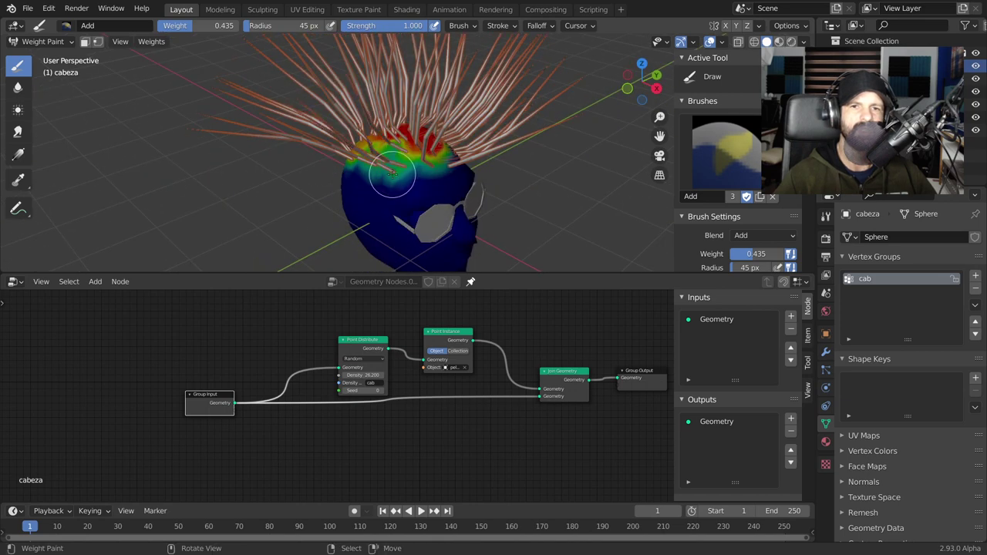
middle_drag(370, 200, 431, 173)
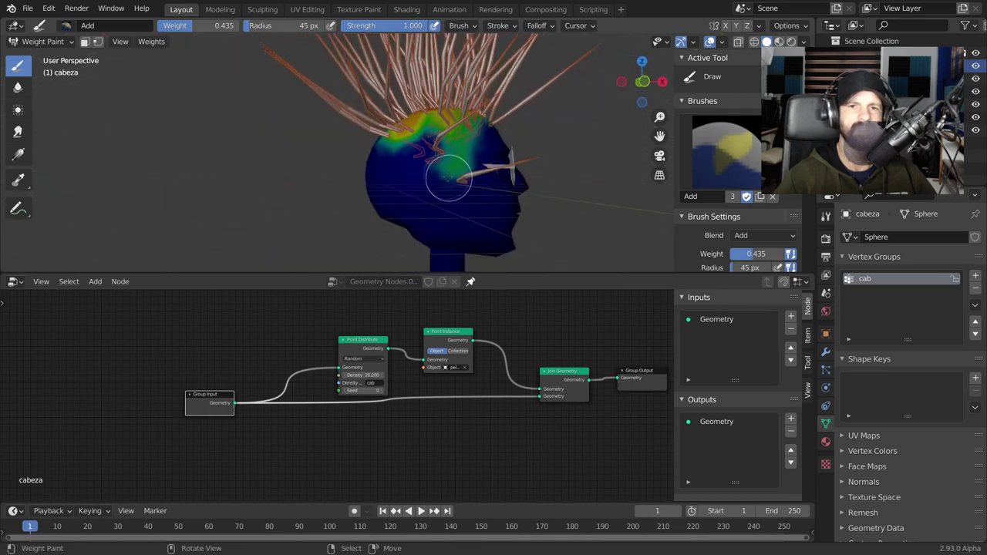
drag(433, 175, 427, 197)
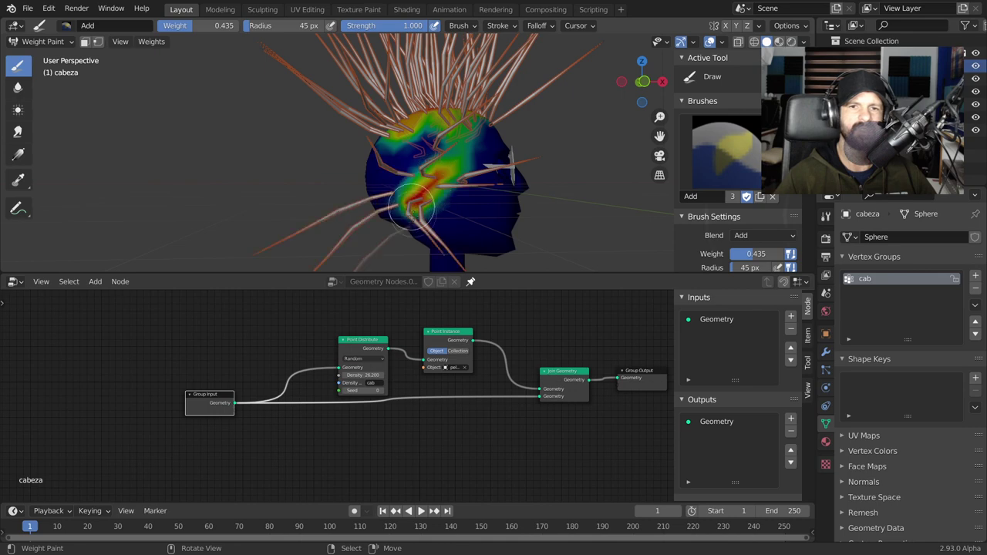
middle_drag(410, 202, 463, 206)
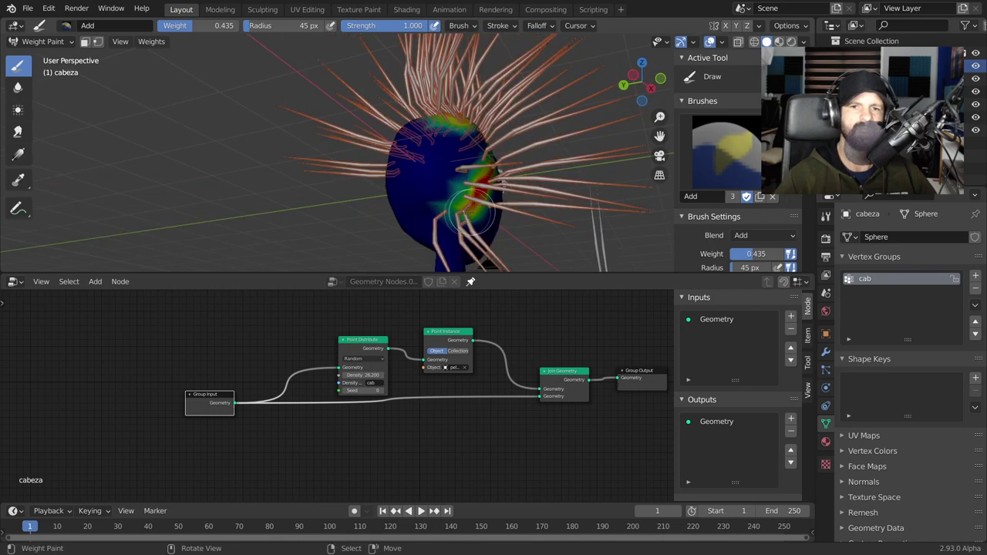
middle_drag(405, 247, 484, 235)
mouse_move(413, 227)
mouse_down()
mouse_move(383, 185)
mouse_move(394, 200)
mouse_up()
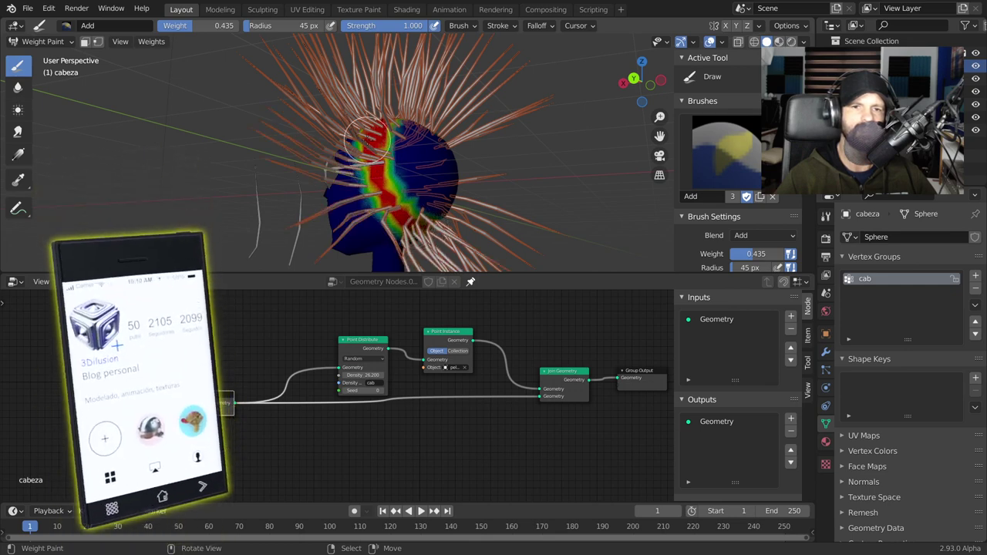
mouse_move(417, 231)
middle_down()
mouse_move(428, 231)
mouse_move(449, 178)
middle_up()
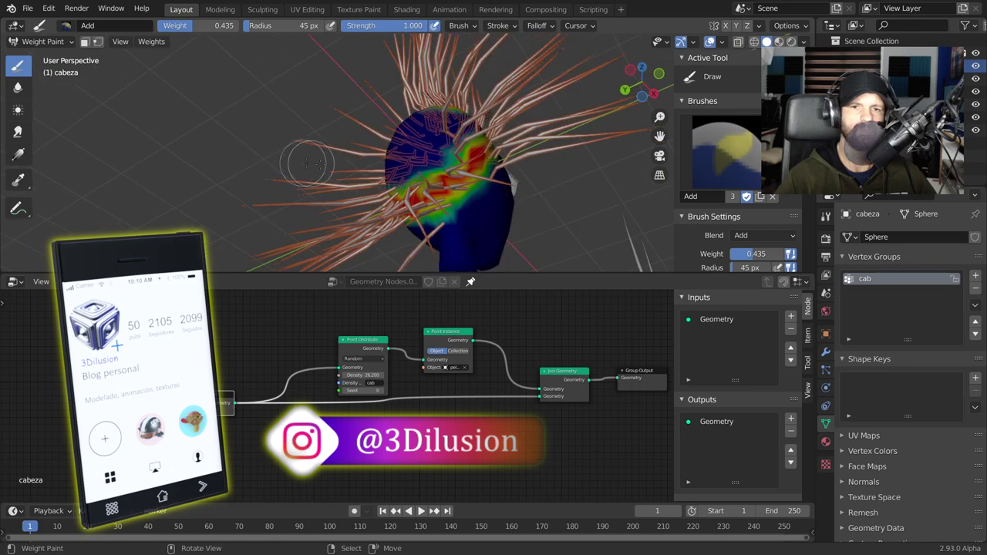
mouse_move(467, 165)
middle_down()
mouse_move(453, 243)
mouse_move(416, 158)
mouse_move(383, 115)
middle_up()
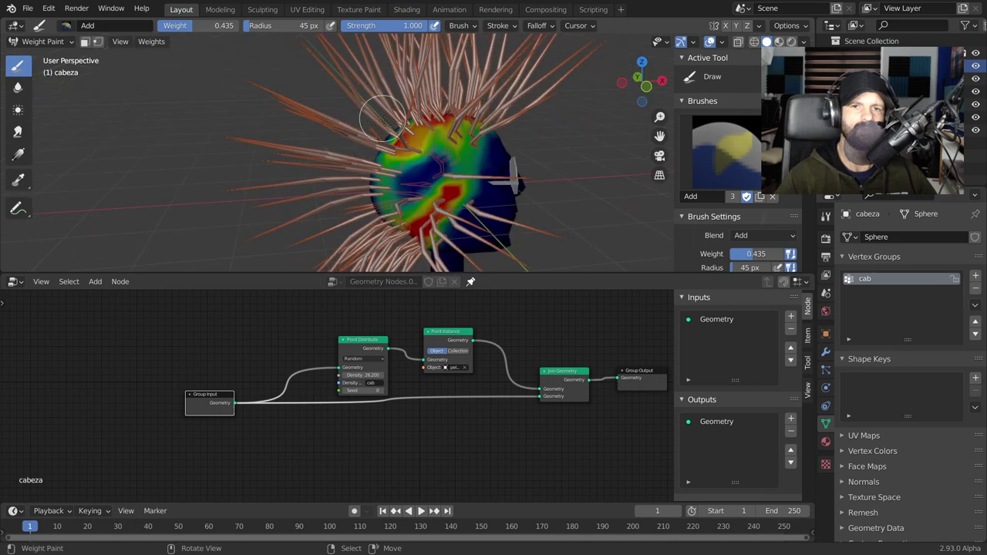
drag(452, 139, 460, 105)
drag(428, 151, 395, 208)
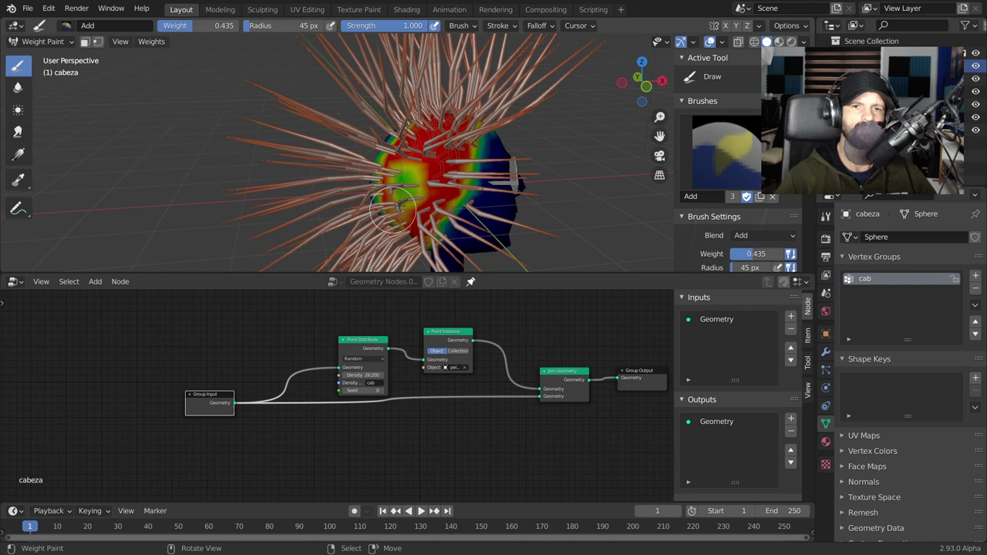
middle_drag(397, 179, 461, 136)
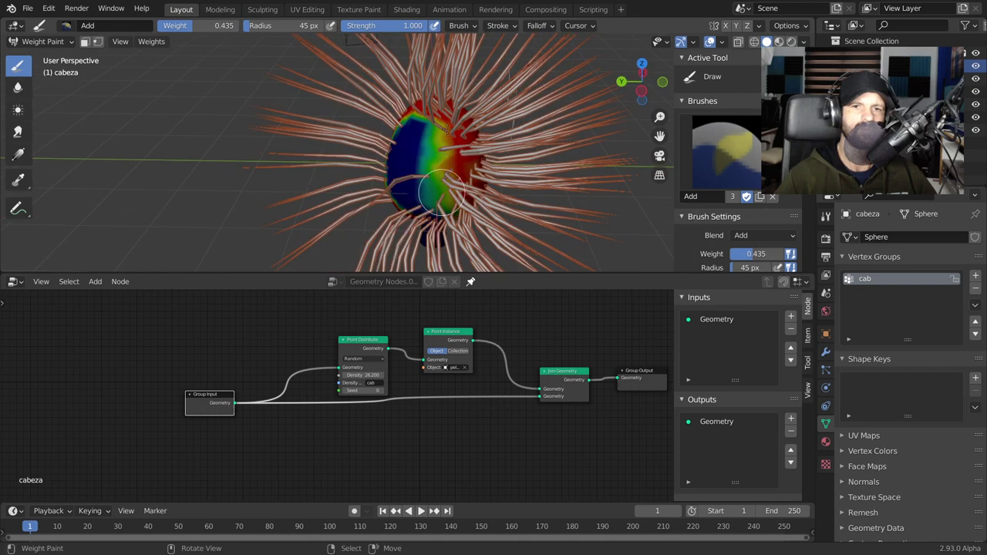
drag(401, 202, 403, 108)
middle_drag(415, 152, 430, 121)
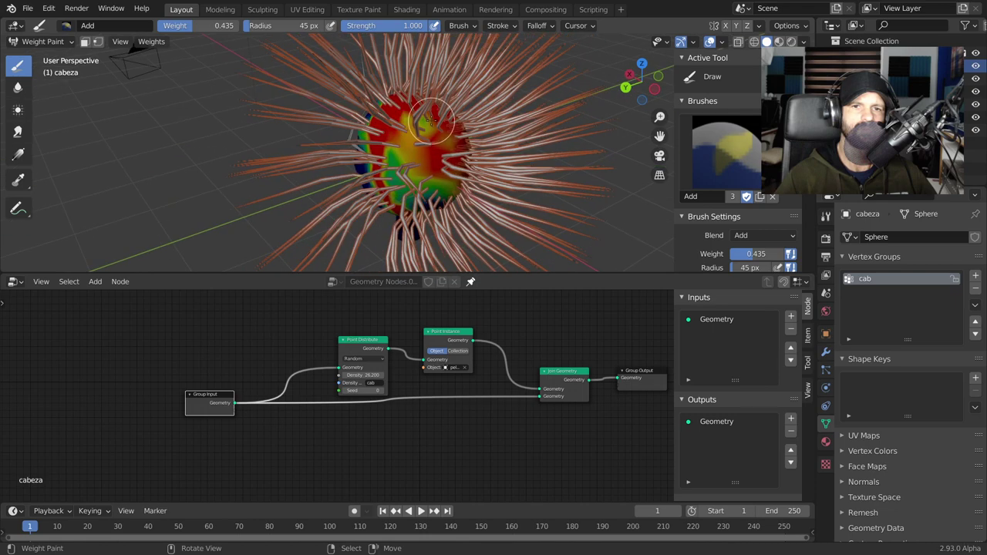
drag(418, 139, 394, 186)
Step: Orbit around the head to inspect the painted hair coverage
mouse_move(432, 176)
middle_down()
mouse_move(410, 177)
mouse_move(421, 177)
middle_up()
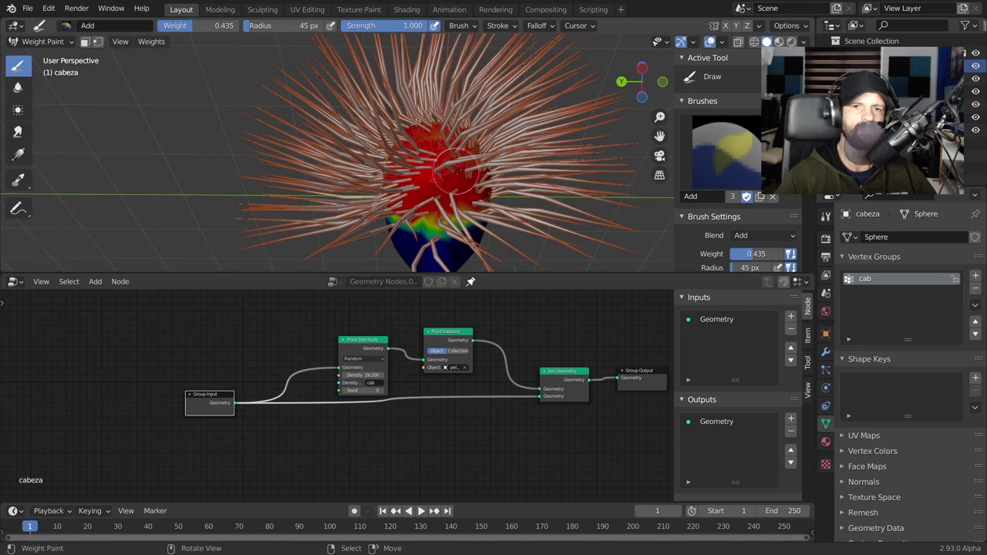
mouse_move(434, 174)
middle_down()
mouse_move(418, 141)
mouse_move(460, 223)
middle_up()
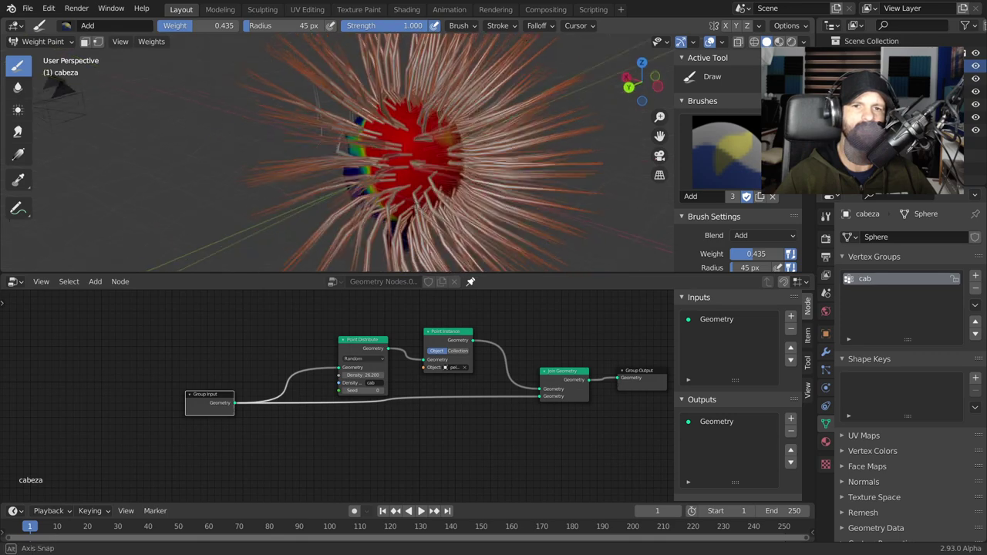
middle_drag(430, 158, 399, 122)
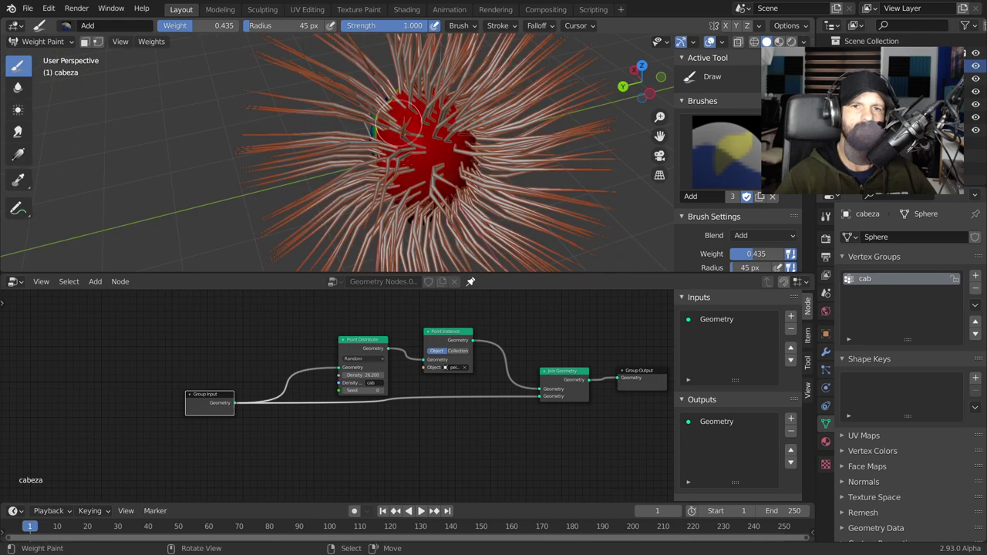
middle_drag(439, 158, 358, 154)
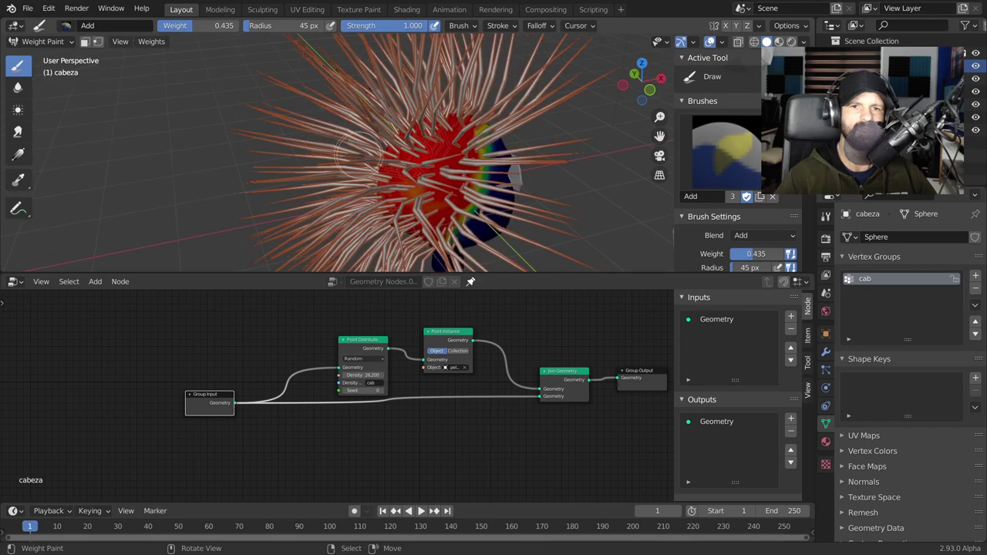
middle_drag(422, 176, 206, 122)
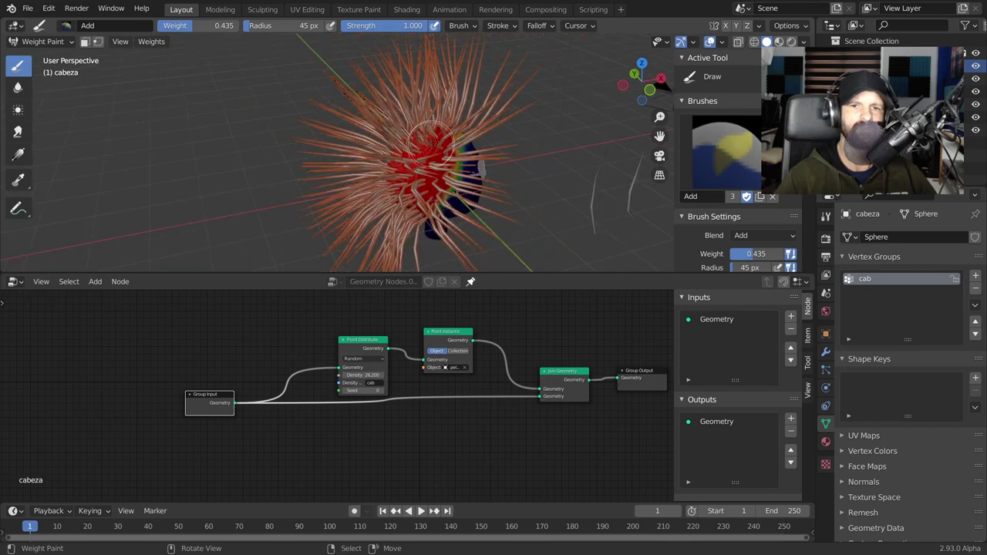
middle_drag(206, 122, 340, 197)
scroll(339, 197, up, 3)
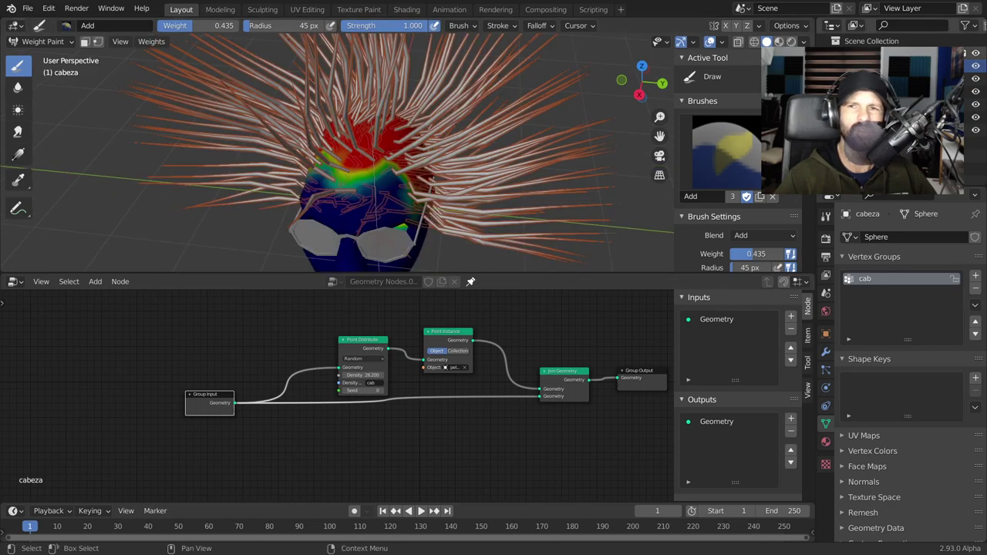
click(725, 150)
Step: Switch the brush to Subtract and raise Point Distribute density to 35.800
click(698, 226)
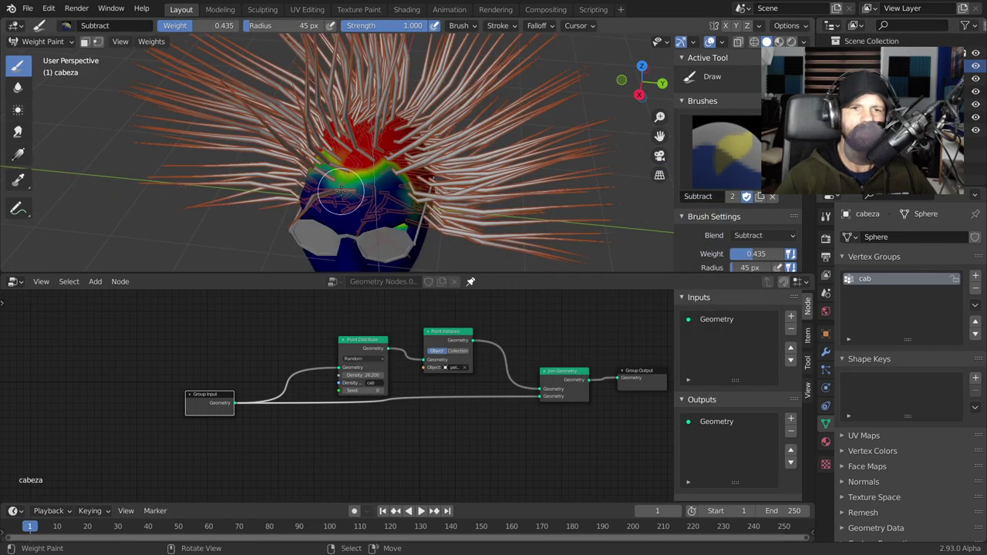
mouse_move(474, 222)
middle_down()
mouse_move(488, 181)
mouse_move(344, 135)
mouse_move(277, 139)
middle_up()
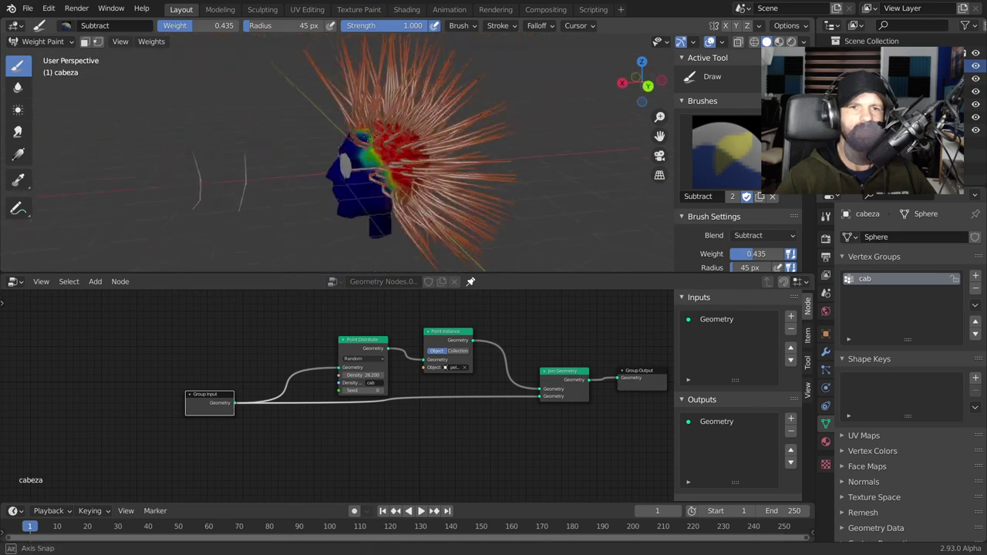
scroll(391, 439, up, 3)
drag(391, 358, 410, 359)
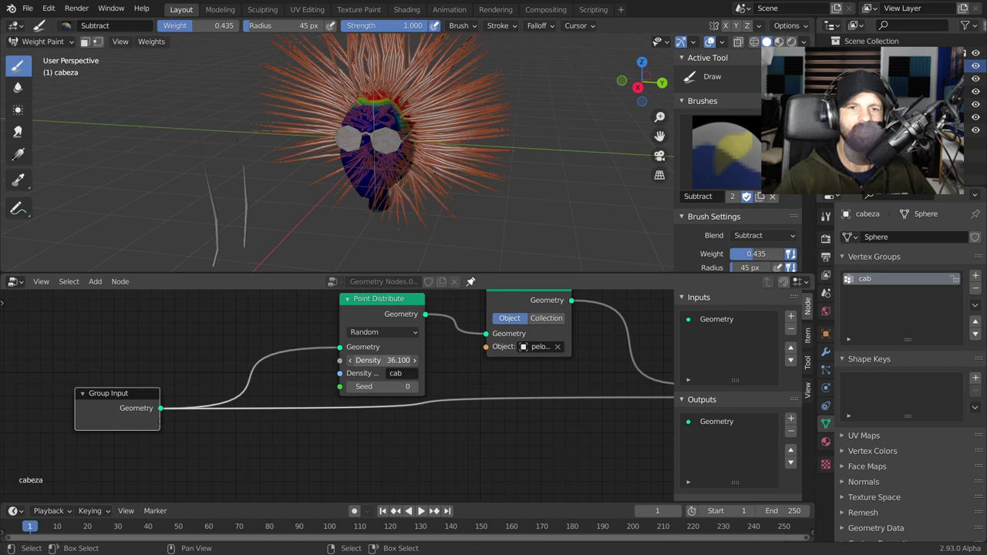
drag(409, 358, 443, 359)
scroll(339, 389, down, 2)
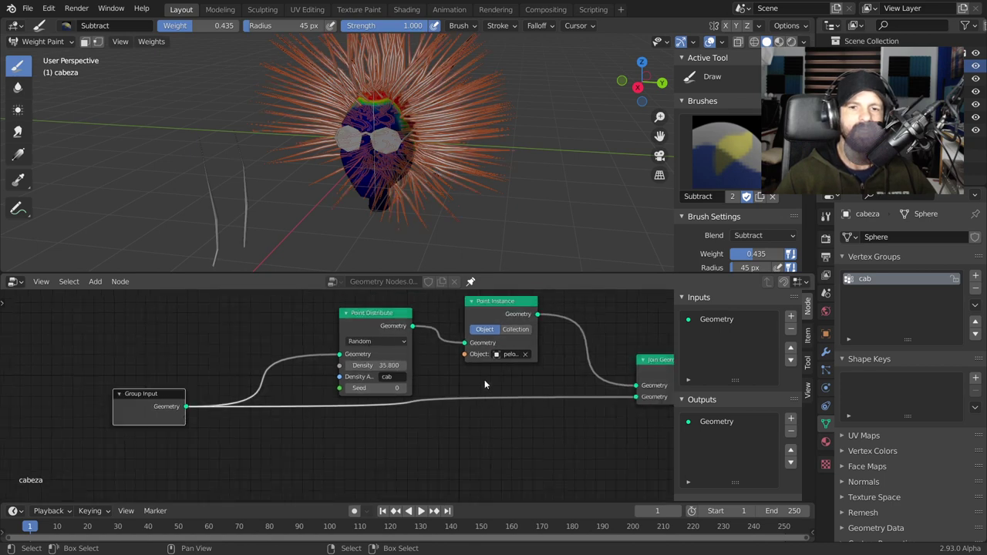
middle_drag(448, 193, 482, 183)
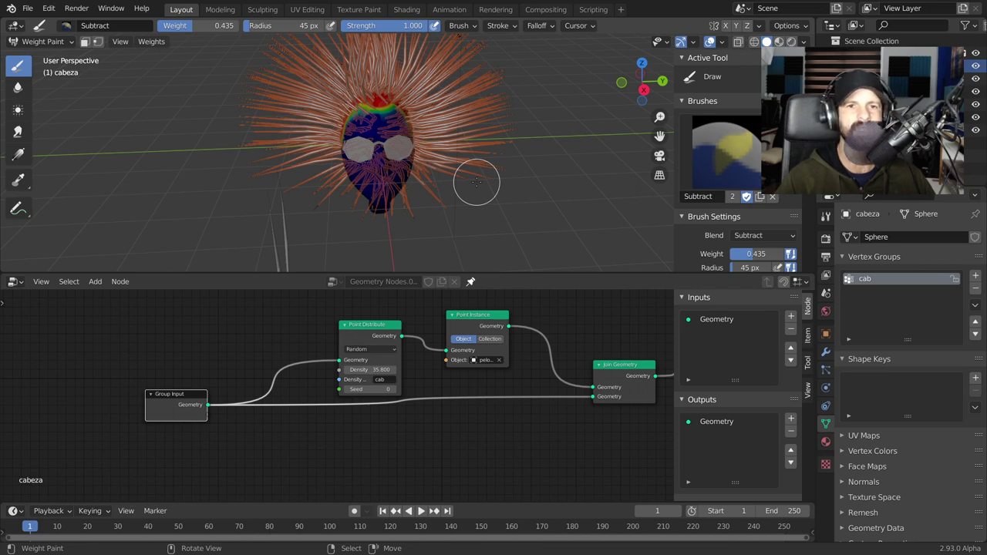
mouse_move(476, 182)
middle_down()
mouse_move(516, 179)
mouse_move(494, 185)
middle_up()
Step: Move Group Input left and add an Attribute Fill node
mouse_move(278, 387)
middle_down()
mouse_move(416, 386)
mouse_move(343, 343)
middle_up()
key(g)
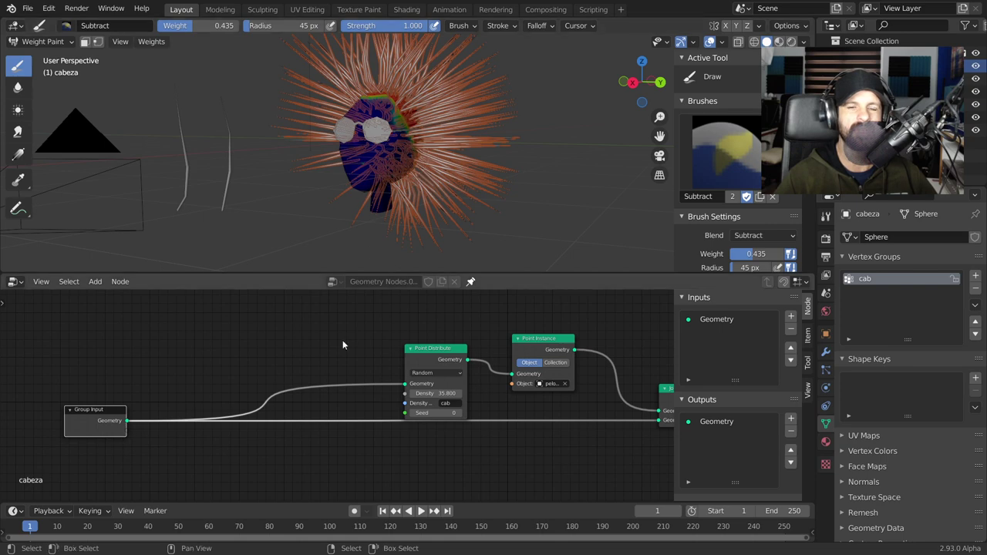
key(shift+a)
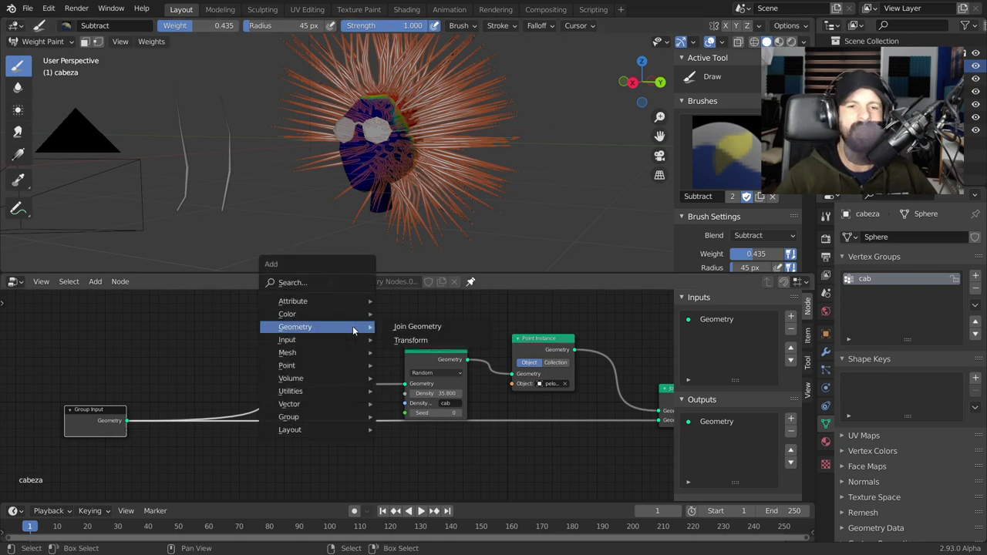
click(413, 330)
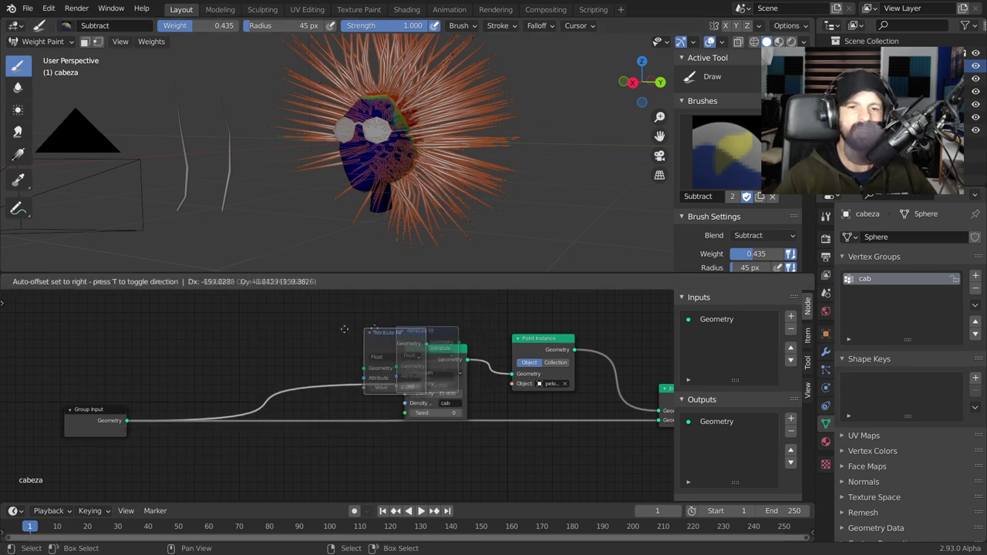
Step: Insert Attribute Fill before Point Distribute, filling the scale attribute with 0.300
click(303, 332)
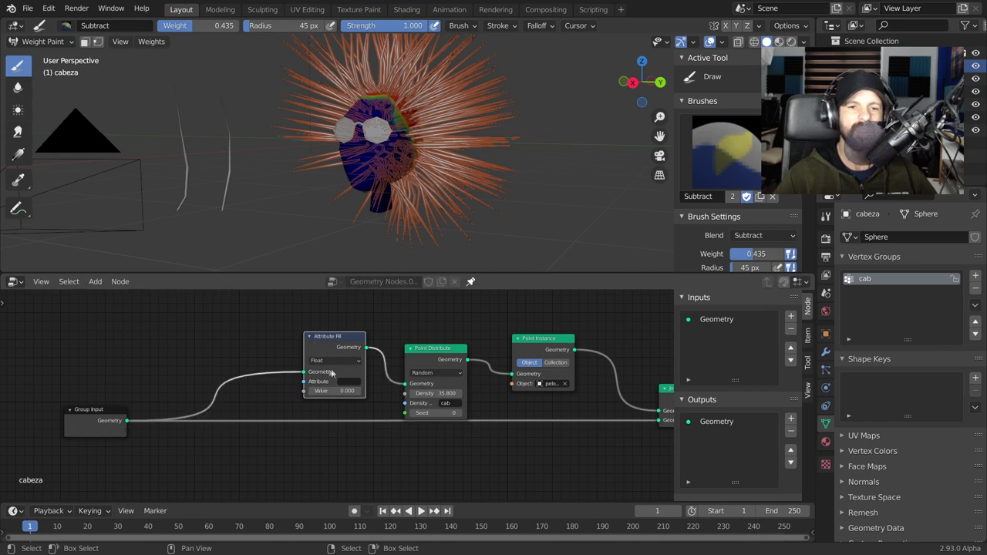
text(sca)
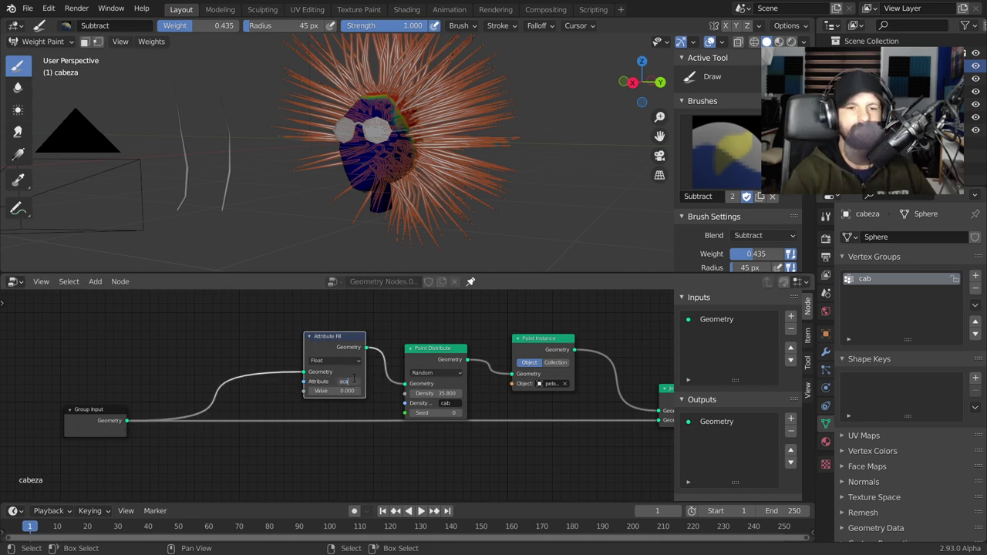
text(le)
key(Return)
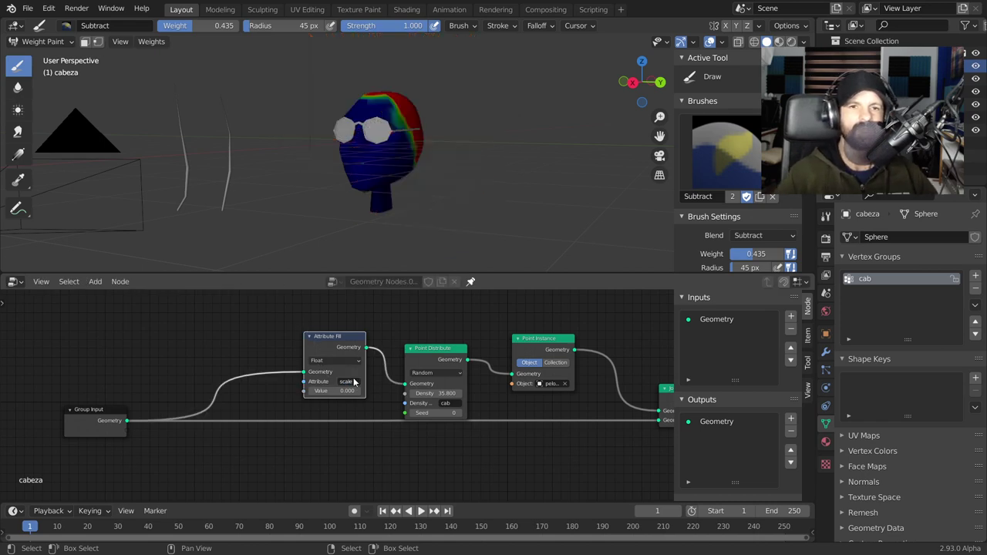
scroll(362, 387, up, 1)
scroll(371, 392, up, 1)
click(365, 393)
click(365, 392)
click(365, 392)
mouse_move(425, 198)
middle_down()
mouse_move(672, 106)
mouse_move(59, 39)
middle_up()
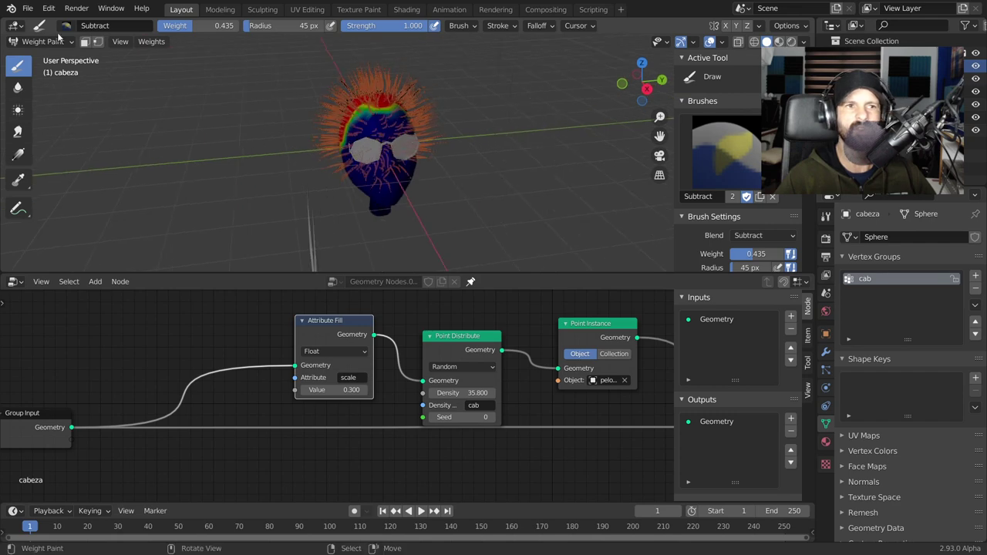
click(51, 41)
Step: Return to Object Mode and raise the Point Distribute density to 193.100
click(34, 59)
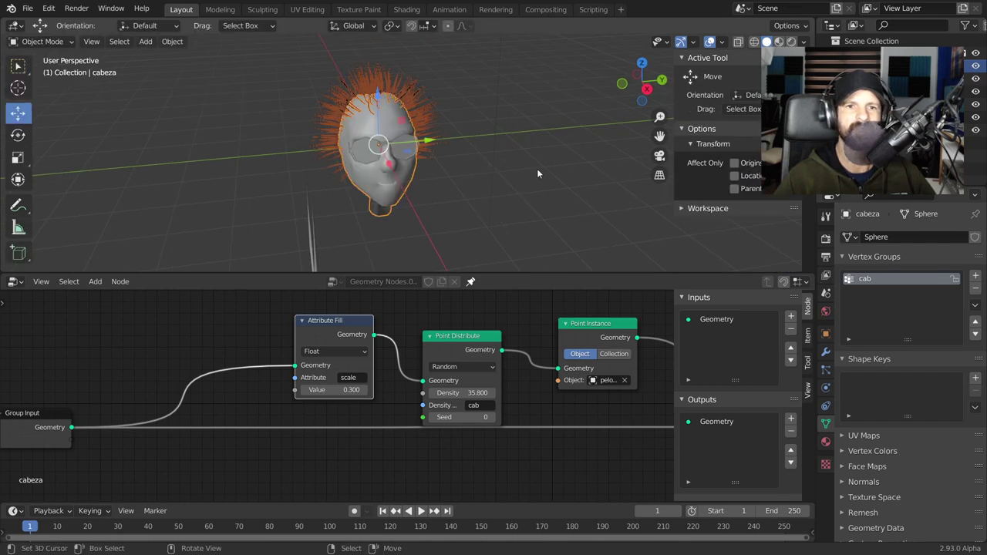
key(Tab)
key(Tab)
middle_drag(542, 161, 385, 146)
drag(474, 393, 555, 392)
mouse_move(493, 185)
middle_down()
mouse_move(499, 149)
mouse_move(494, 185)
middle_up()
Step: Set the Attribute Fill scale value to 0.400 for short strands
click(498, 147)
scroll(344, 401, up, 3)
middle_drag(474, 295, 378, 296)
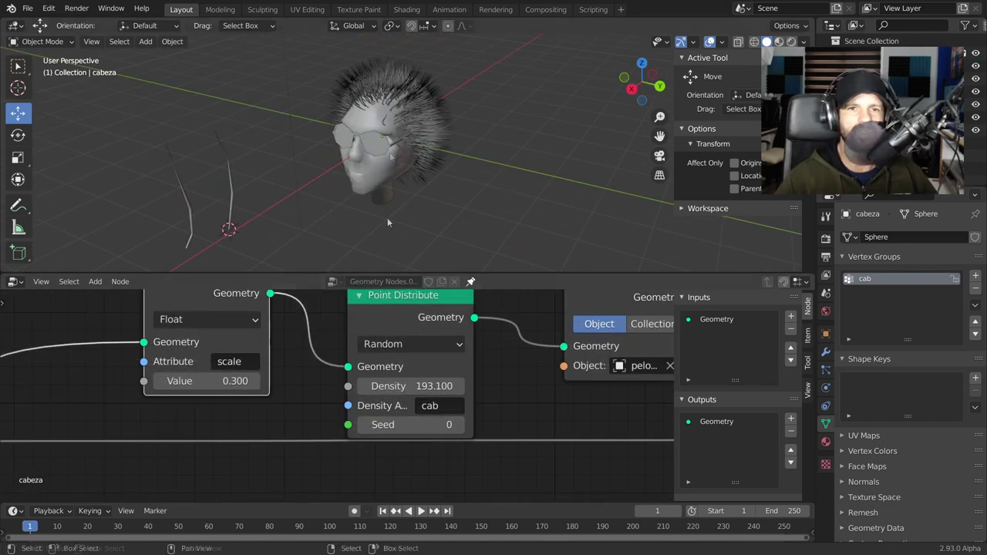
double_click(231, 381)
text(3.5)
key(Return)
drag(231, 380, 239, 381)
Step: Frame the whole node tree and bring up the Add menu's Point category
middle_drag(478, 193, 509, 185)
scroll(541, 391, down, 3)
middle_drag(541, 391, 249, 392)
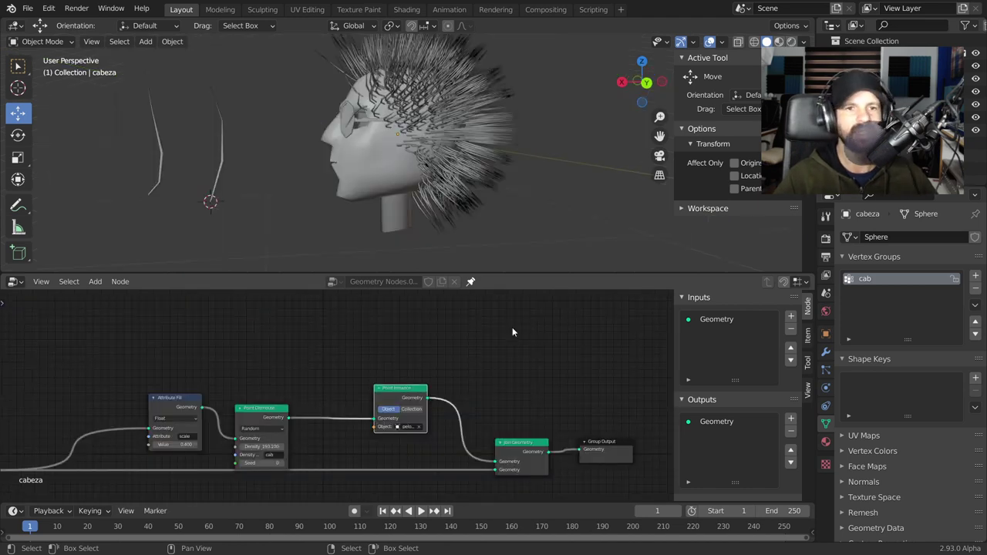
key(shift+a)
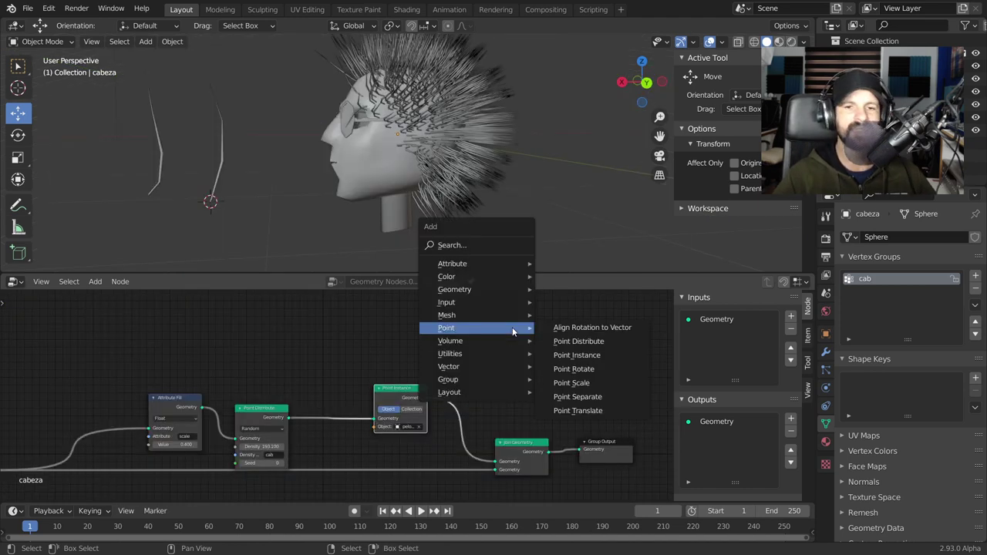
Step: Add an Align Rotation to Vector node to the tree
click(564, 329)
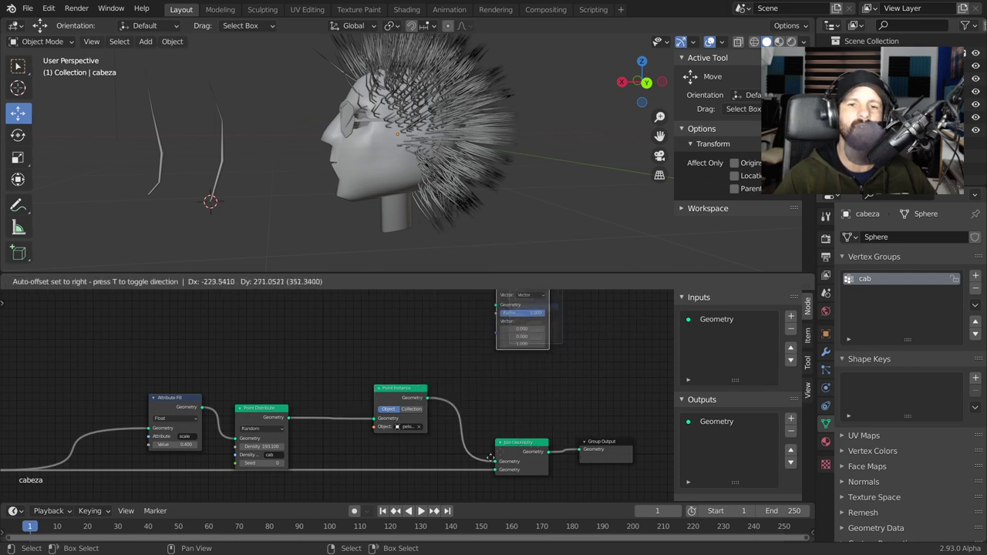
click(501, 354)
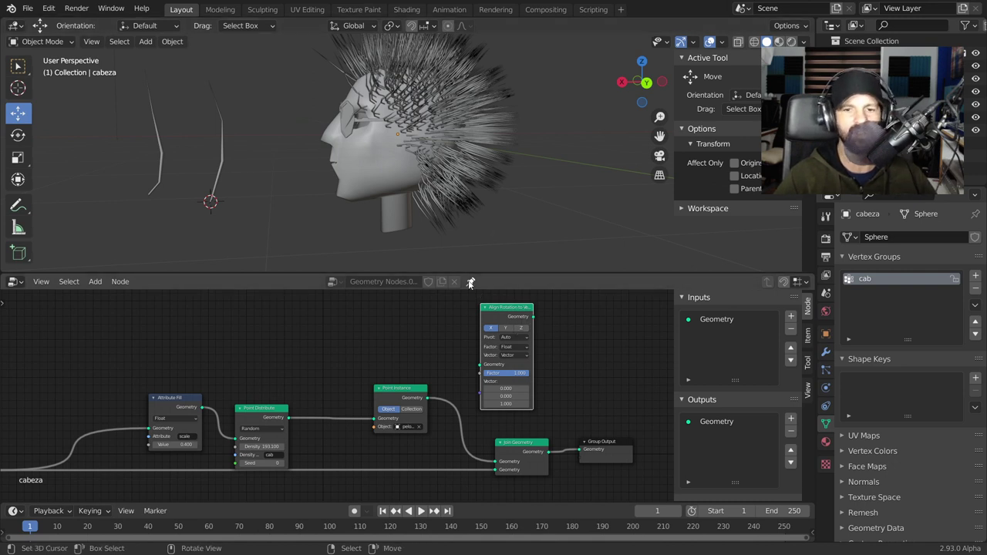
scroll(503, 354, up, 1)
scroll(502, 354, up, 1)
scroll(502, 354, down, 2)
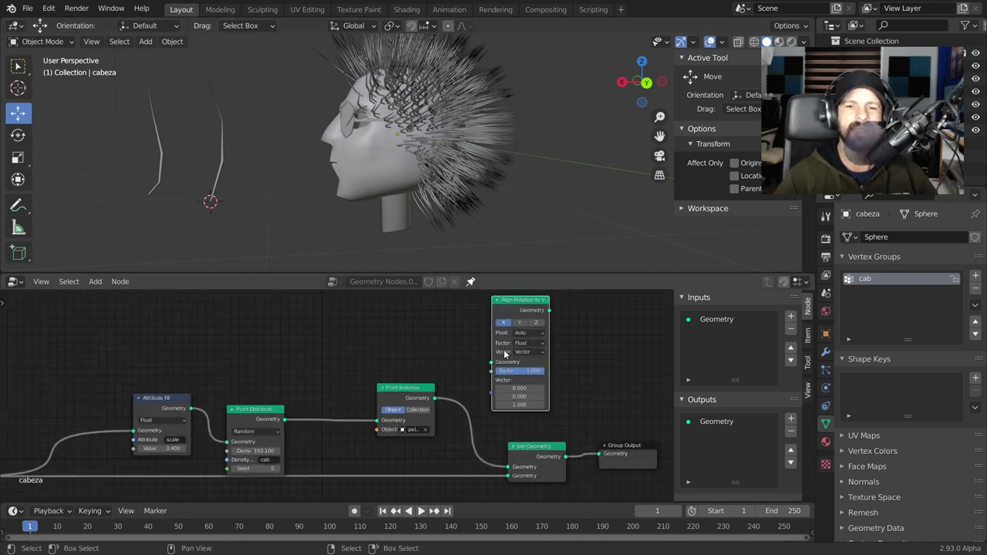
Step: Rearrange the nodes and insert Align Rotation to Vector between Point Distribute and Point Instance
drag(529, 307, 342, 291)
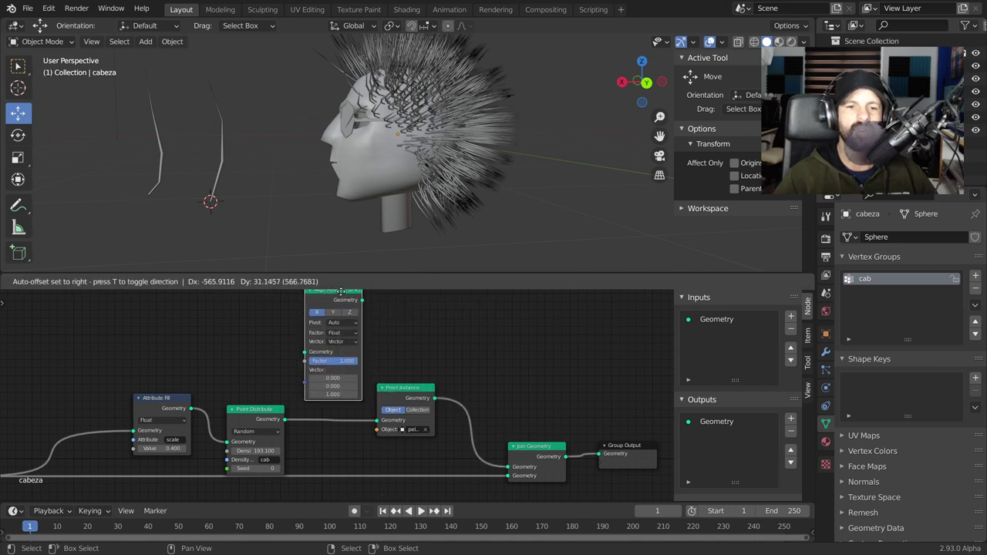
drag(341, 292, 543, 274)
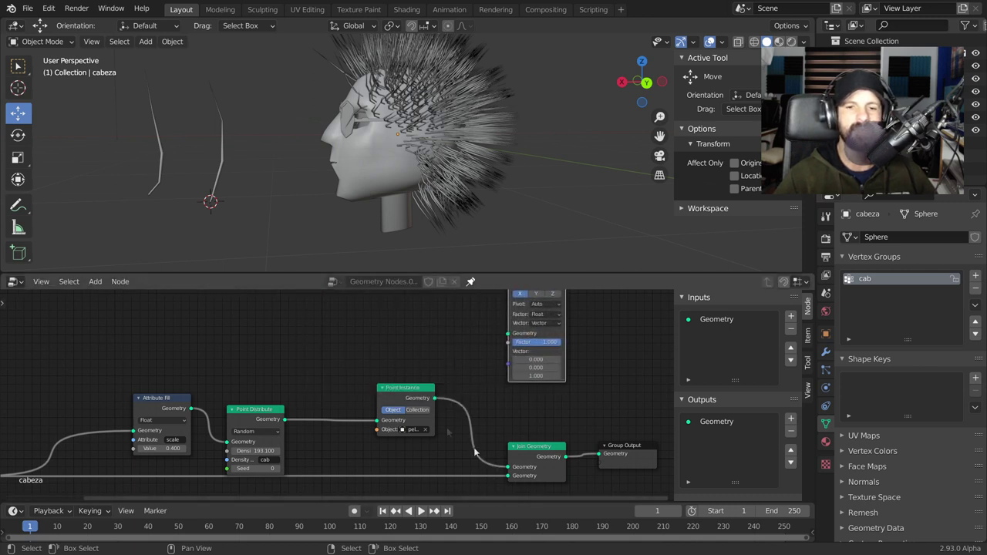
drag(251, 411, 268, 330)
drag(162, 398, 95, 333)
mouse_move(274, 333)
mouse_down()
mouse_move(174, 337)
mouse_move(186, 336)
mouse_up()
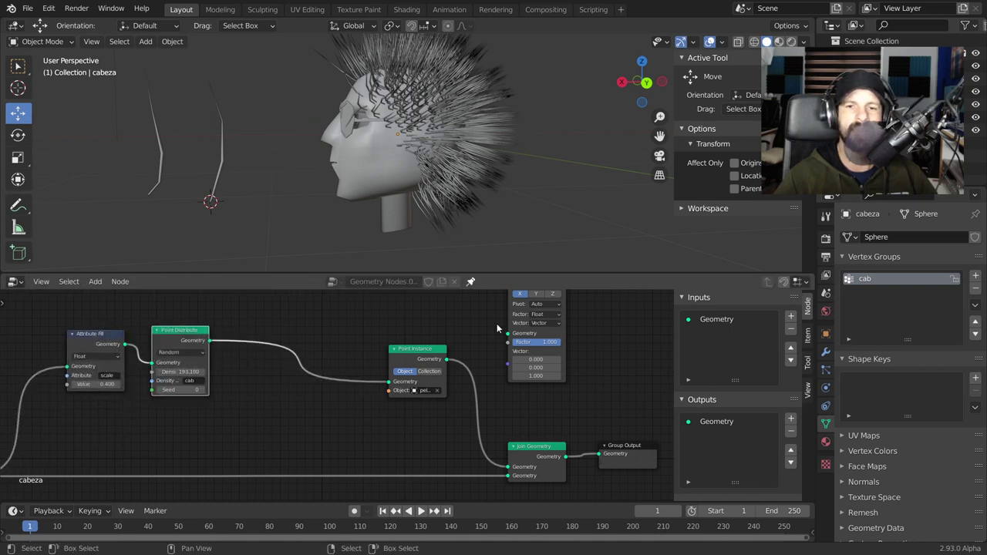
drag(563, 347, 331, 384)
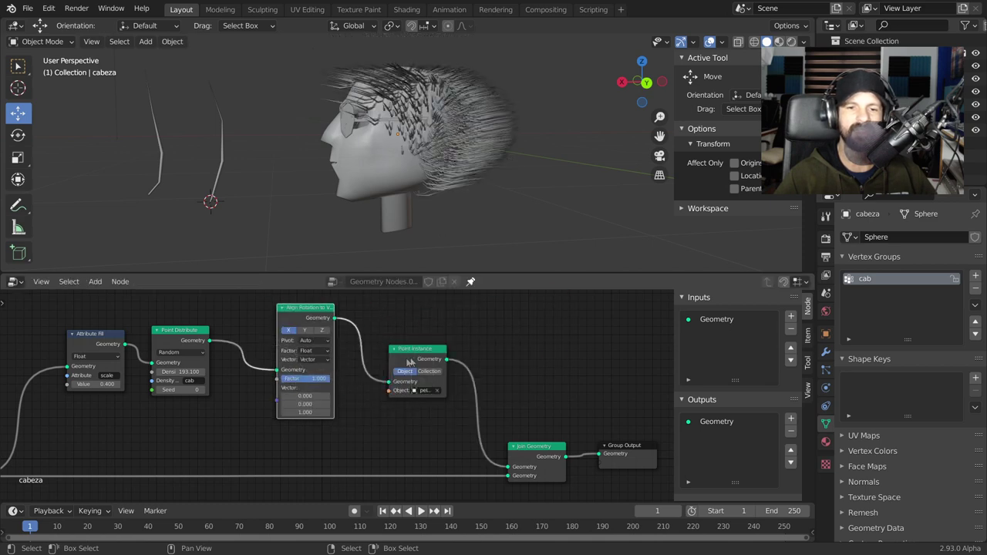
mouse_move(419, 249)
middle_down()
mouse_move(436, 215)
mouse_move(409, 176)
middle_up()
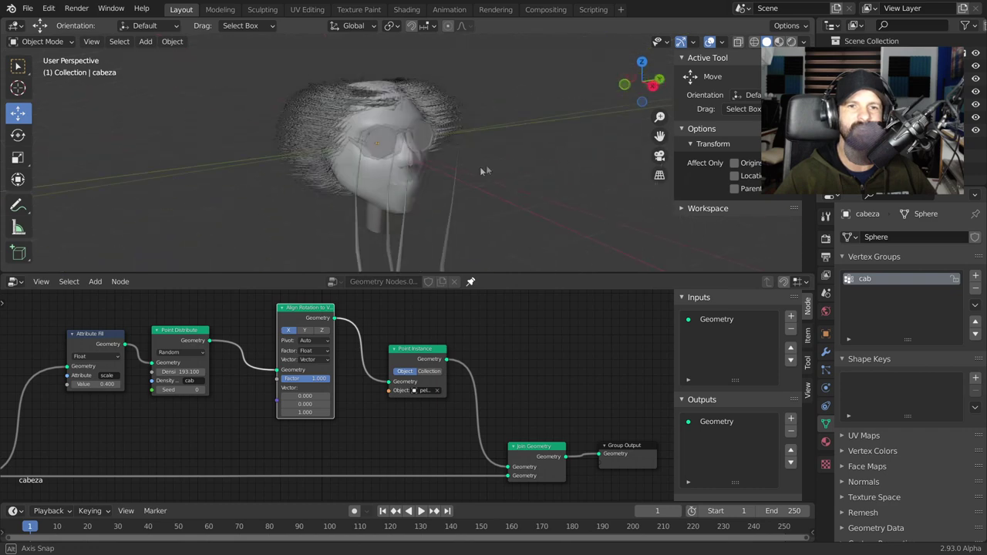
Step: Try several Vector X values and switch the alignment axis to Z
middle_drag(410, 175, 308, 182)
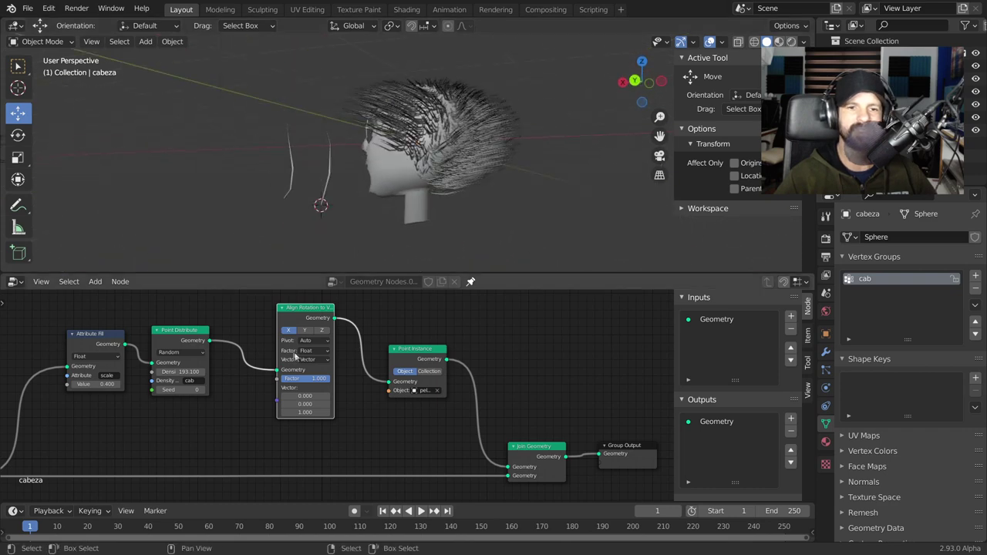
scroll(297, 354, up, 2)
middle_drag(298, 354, 459, 450)
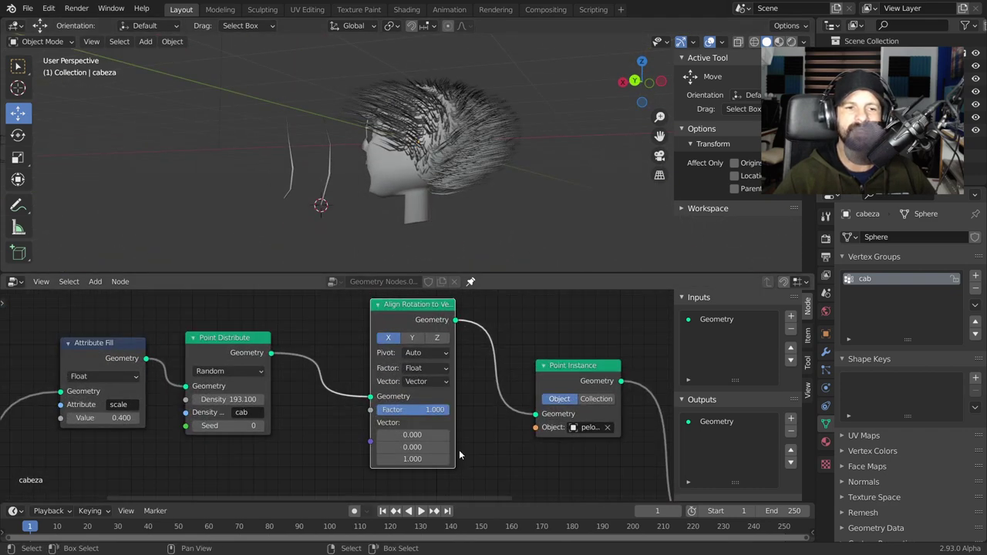
mouse_move(411, 435)
mouse_down()
mouse_move(363, 435)
mouse_move(432, 435)
mouse_up()
mouse_move(439, 162)
middle_down()
mouse_move(518, 205)
mouse_move(652, 179)
mouse_move(531, 186)
middle_up()
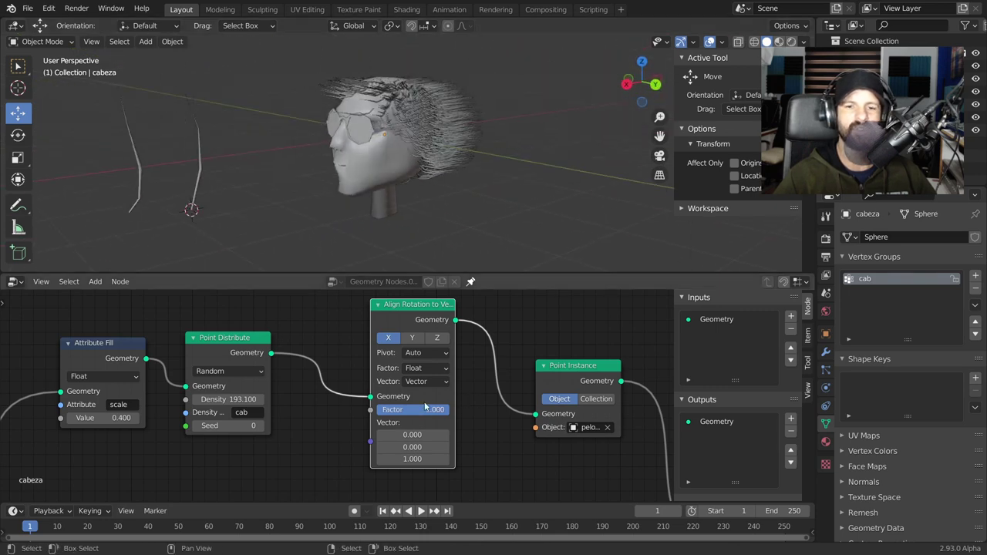
drag(412, 435, 443, 435)
click(413, 339)
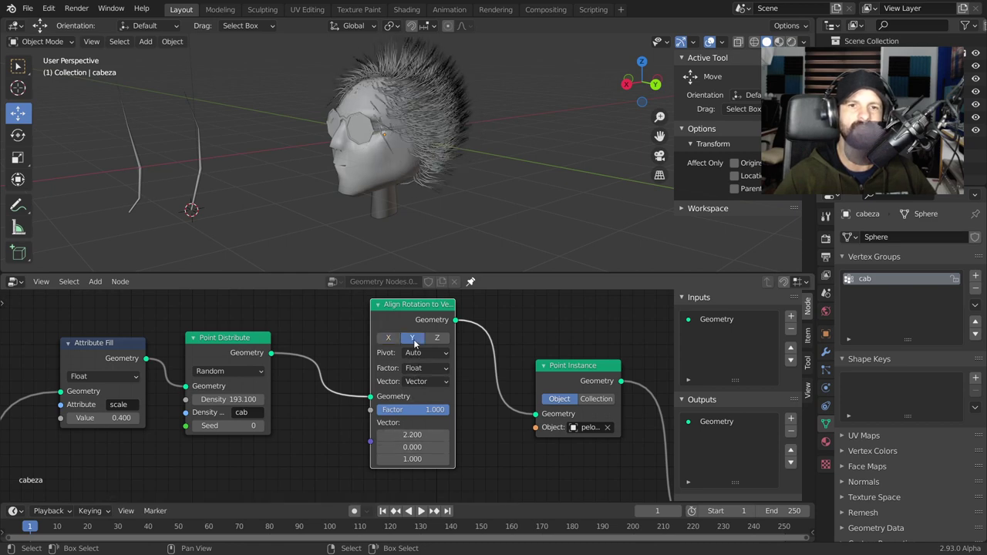
mouse_move(470, 208)
middle_down()
mouse_move(500, 160)
mouse_move(578, 115)
mouse_move(620, 114)
mouse_move(513, 143)
mouse_move(455, 254)
middle_up()
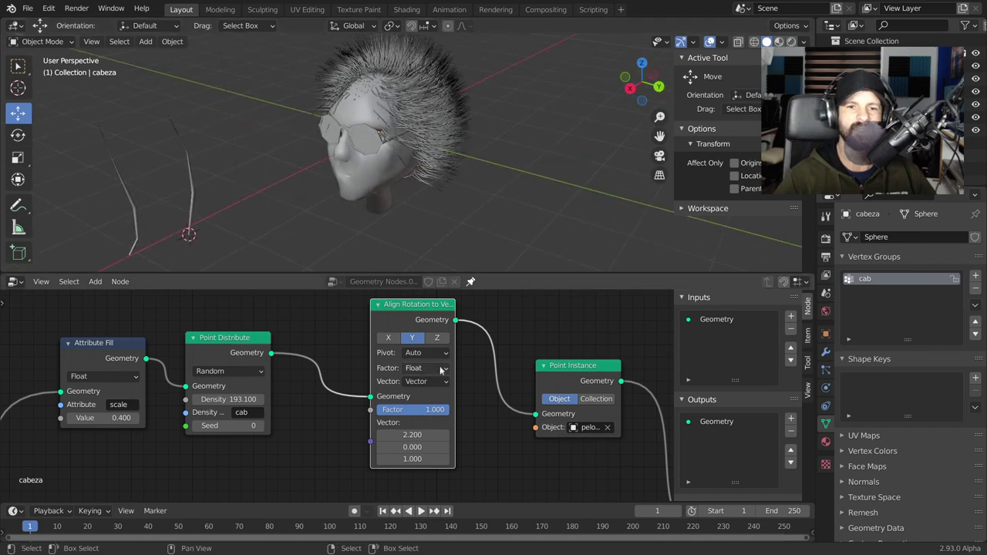
click(439, 339)
Step: Set the align vector to -0.200, 0.000, 0.900 so hair sweeps upward and back
mouse_move(394, 435)
mouse_down()
mouse_move(405, 435)
mouse_move(370, 434)
mouse_up()
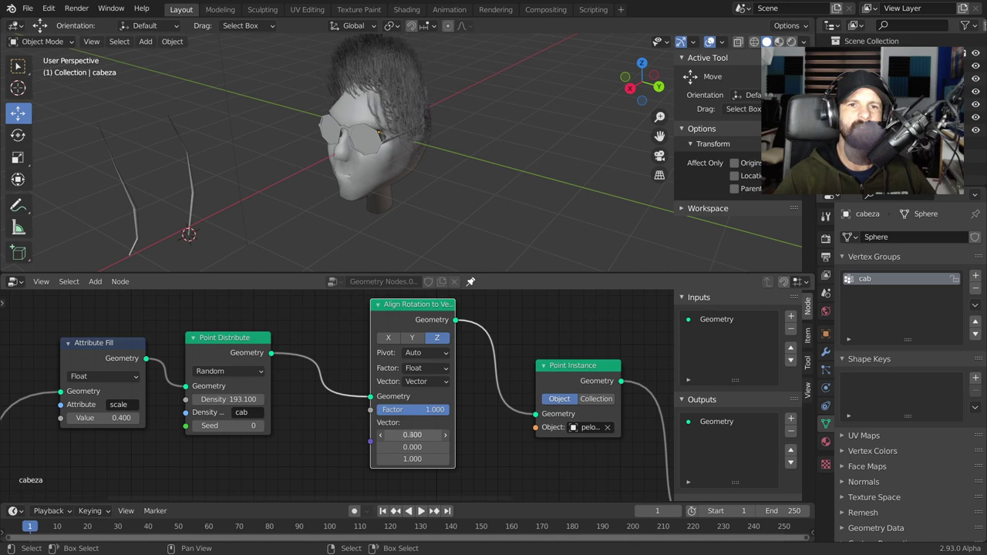
mouse_move(478, 231)
middle_down()
mouse_move(452, 178)
mouse_move(358, 186)
middle_up()
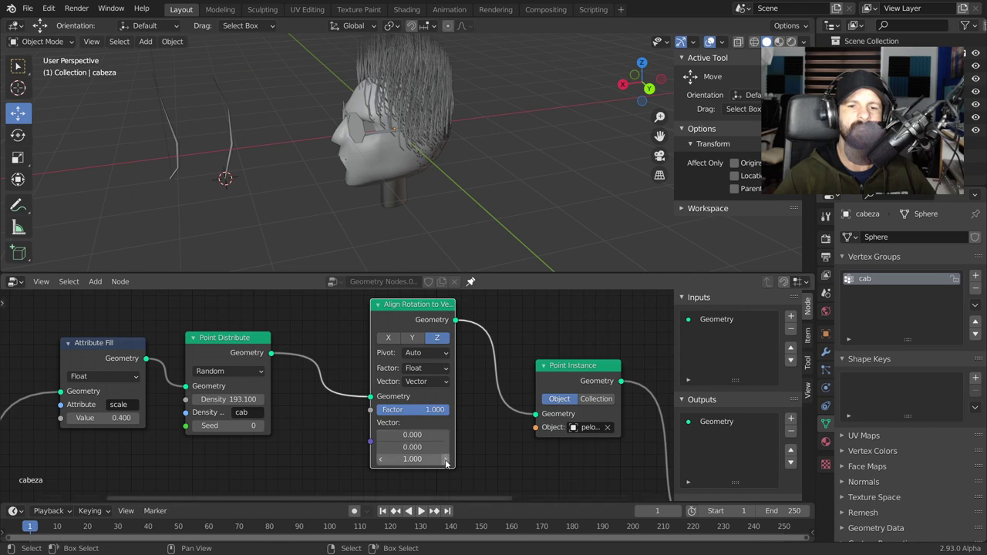
drag(412, 459, 397, 459)
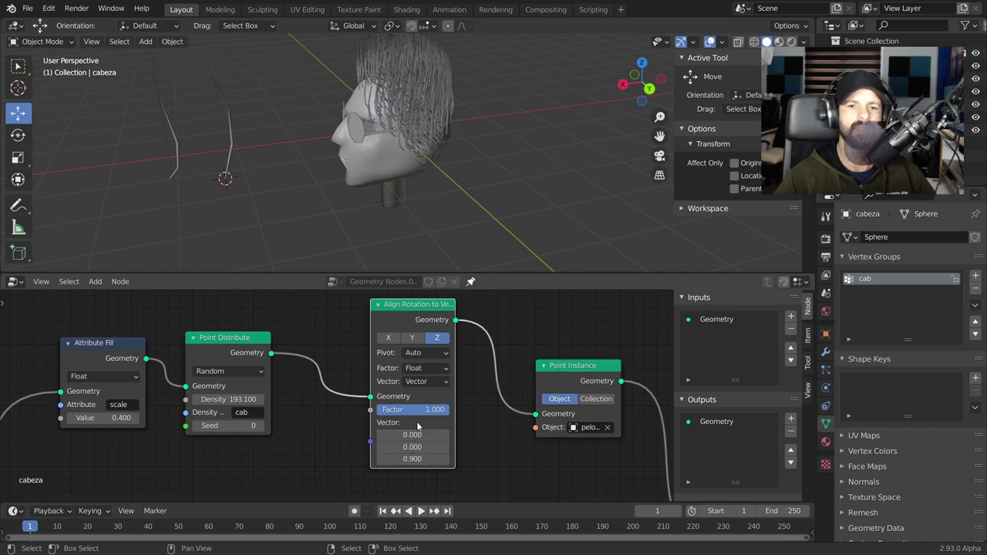
mouse_move(413, 435)
mouse_down()
mouse_move(401, 435)
mouse_move(422, 435)
mouse_up()
mouse_move(498, 106)
middle_down()
mouse_move(462, 123)
mouse_move(274, 117)
mouse_move(414, 135)
mouse_move(298, 121)
mouse_move(158, 143)
mouse_move(197, 140)
middle_up()
scroll(197, 136, up, 2)
middle_drag(275, 136, 332, 143)
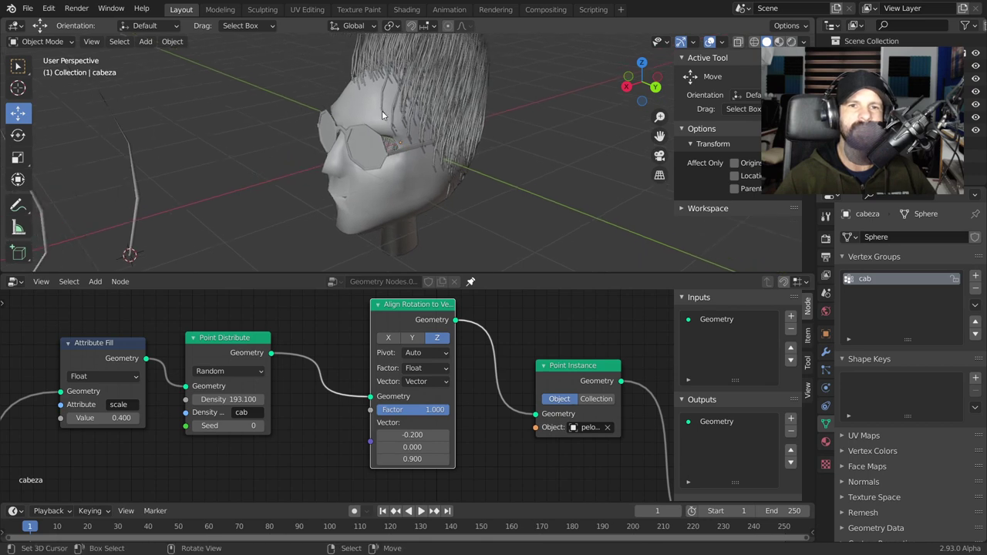
click(40, 42)
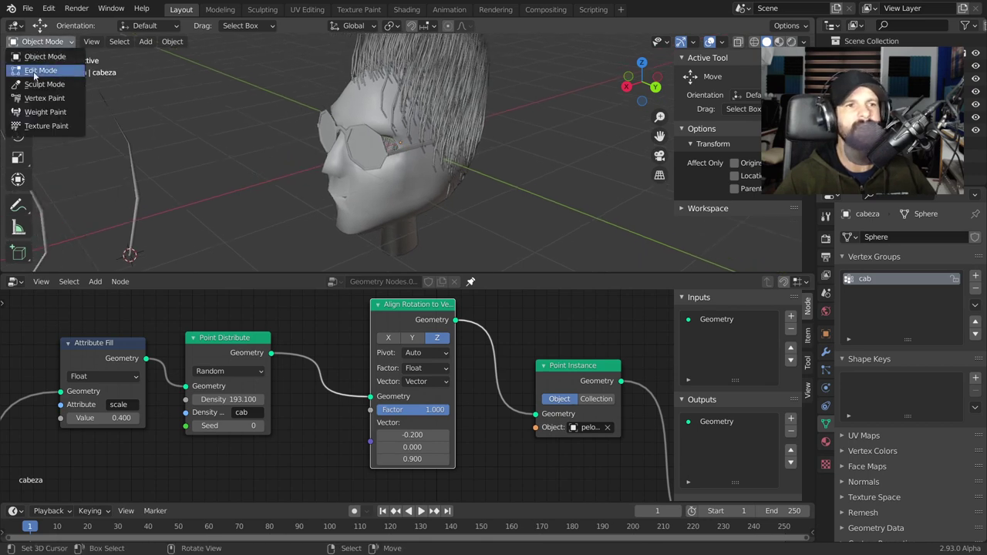
Step: Enter Weight Paint mode on the head with the Subtract brush
click(49, 114)
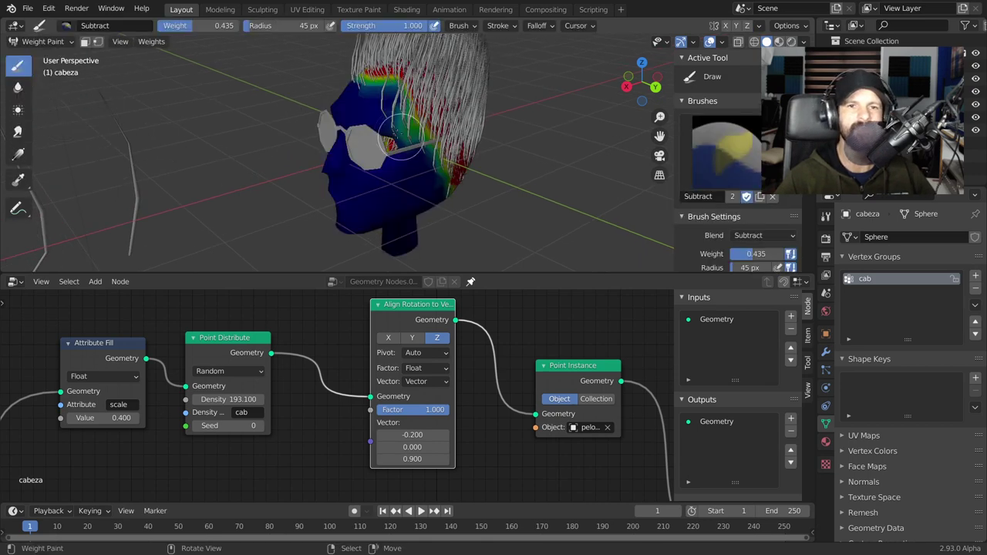
key(shift+space)
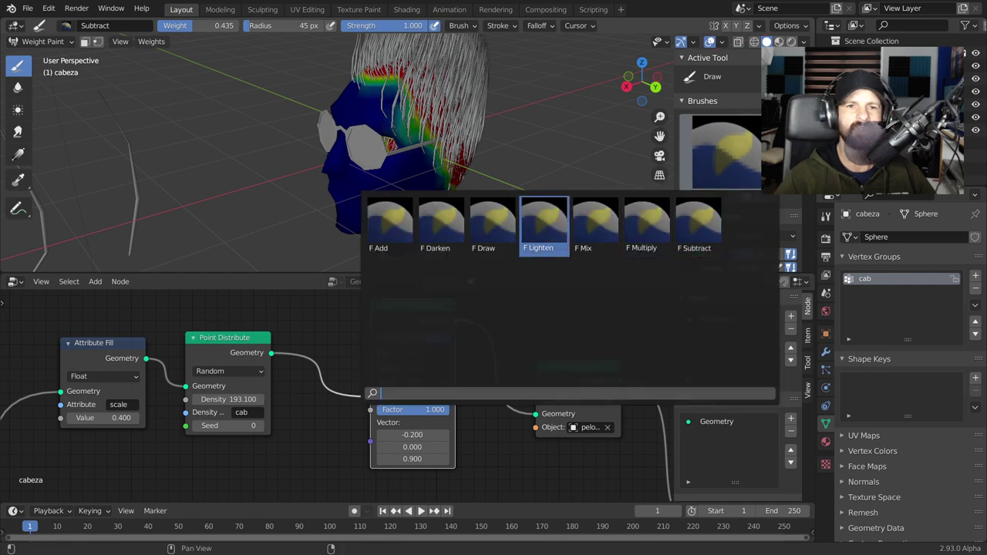
key(Escape)
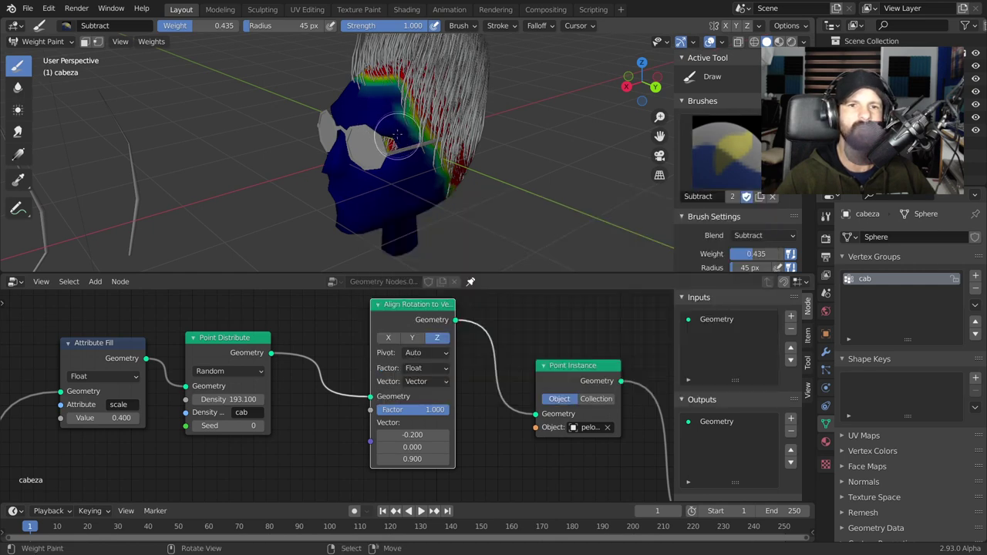
Step: Subtract cab weight near the eye, across the face and on the cheek
drag(392, 127, 401, 114)
mouse_move(401, 115)
middle_down()
mouse_move(399, 166)
mouse_move(451, 154)
middle_up()
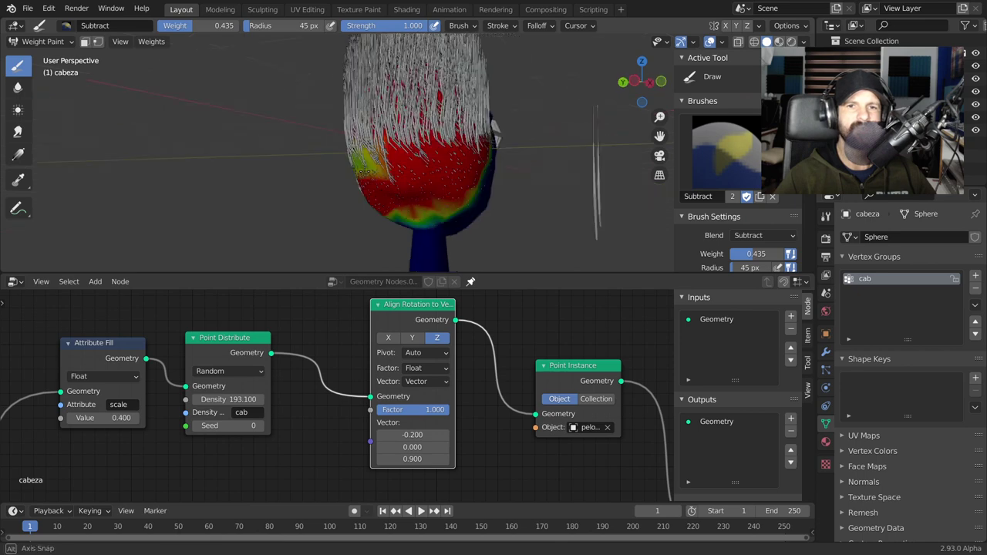
mouse_move(454, 152)
mouse_down()
mouse_move(363, 165)
mouse_move(446, 162)
mouse_up()
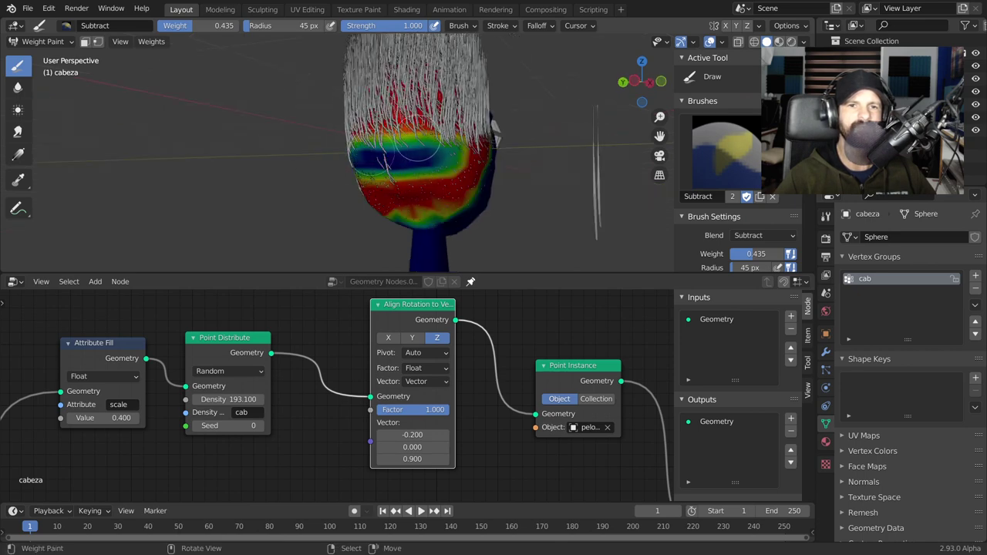
mouse_move(471, 50)
middle_down()
mouse_move(509, 58)
mouse_move(368, 146)
middle_up()
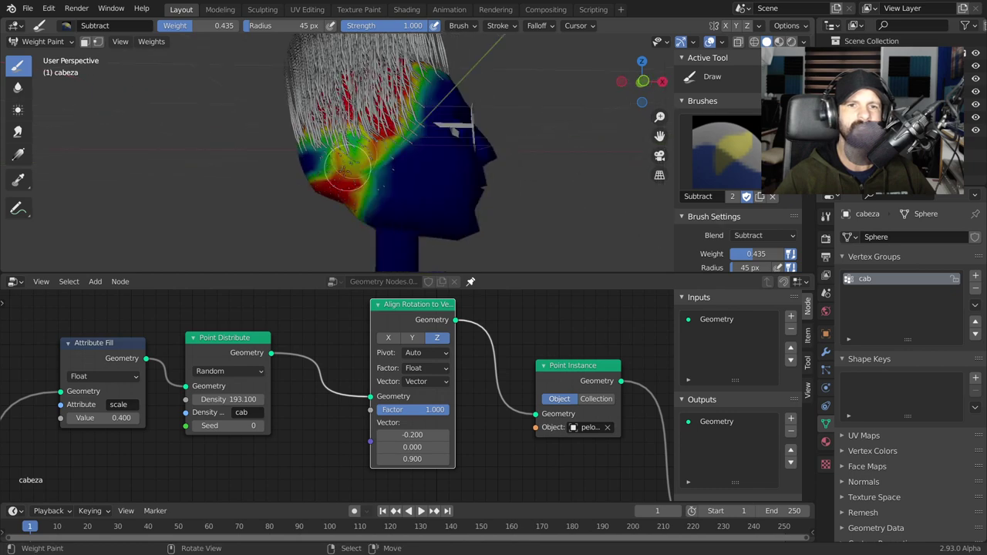
mouse_move(383, 152)
mouse_down()
mouse_move(325, 163)
mouse_move(353, 154)
mouse_up()
mouse_move(352, 176)
middle_down()
mouse_move(469, 158)
mouse_move(443, 160)
middle_up()
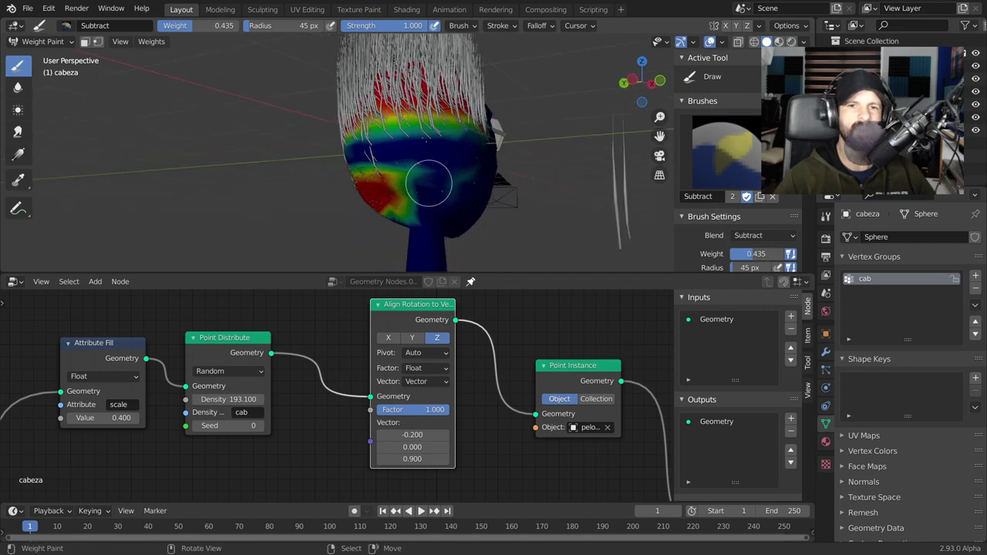
Step: Paint out the remaining green and yellow cab weight and thin the band
middle_drag(463, 182, 438, 217)
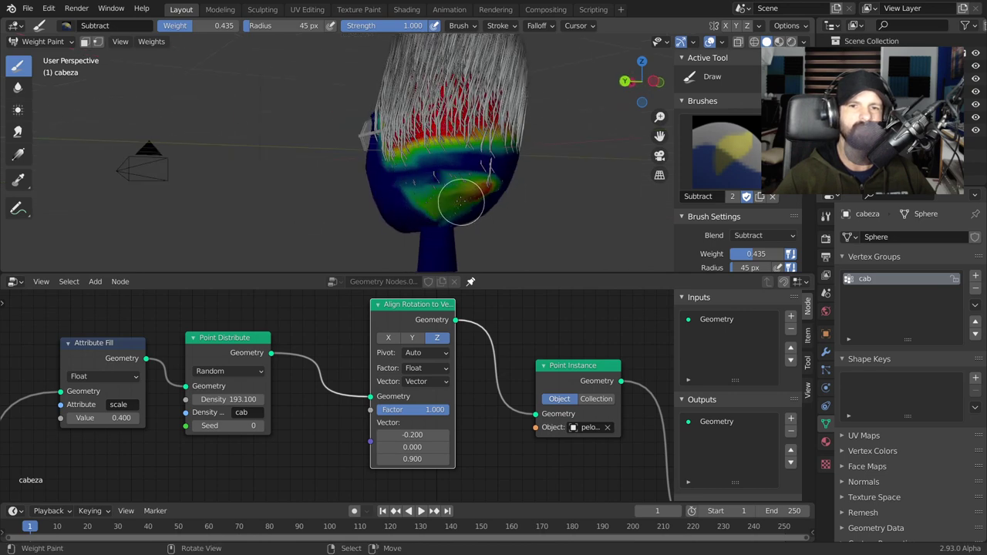
middle_drag(462, 202, 438, 176)
mouse_move(457, 192)
mouse_down()
mouse_move(463, 158)
mouse_move(452, 221)
mouse_move(419, 209)
mouse_move(384, 176)
mouse_move(416, 213)
mouse_up()
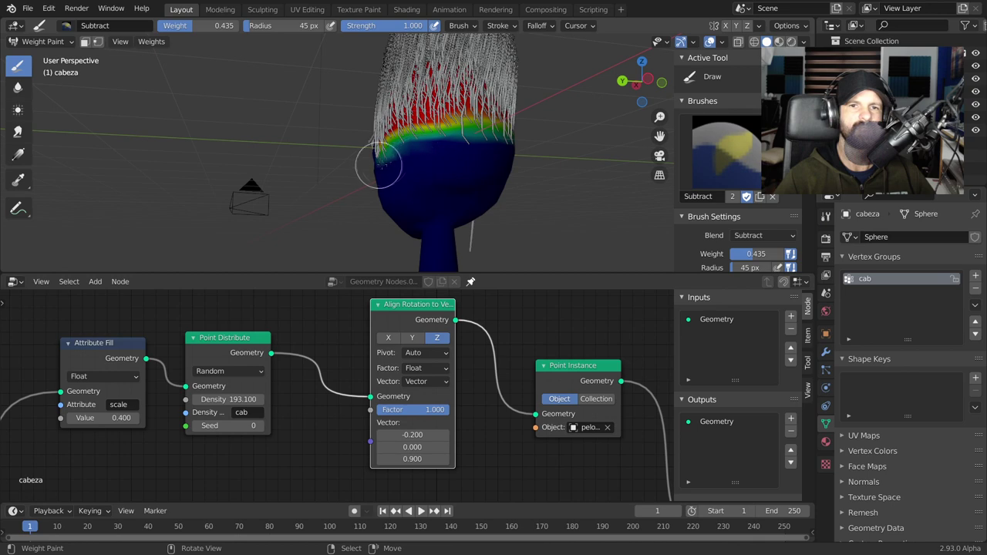
mouse_move(493, 146)
middle_down()
mouse_move(626, 196)
mouse_move(91, 168)
middle_up()
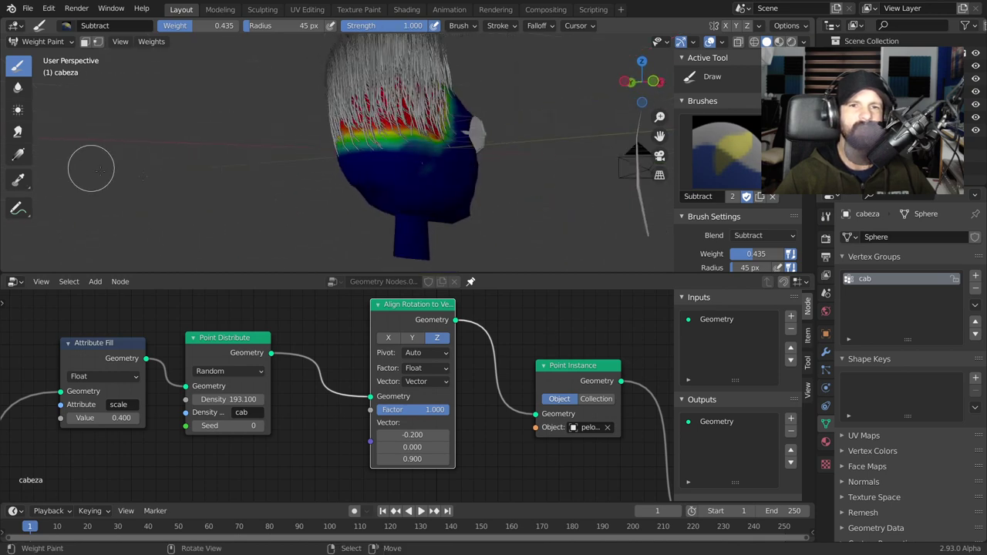
drag(412, 150, 440, 174)
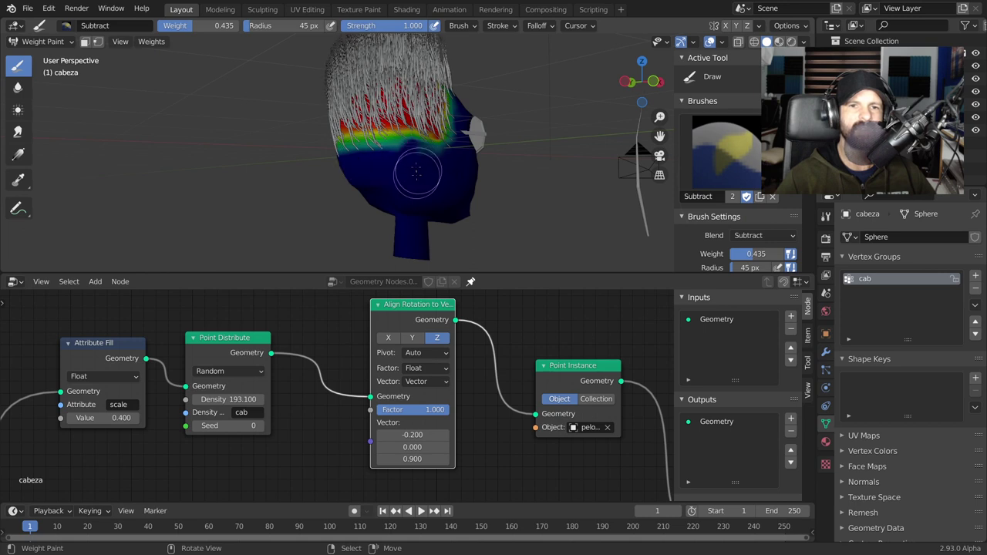
Step: Add a new vertex group named cab2 to the head
click(975, 276)
text(c)
key(Return)
Step: Duplicate the Point Distribute node and feed Attribute Fill into the copy
scroll(520, 356, down, 2)
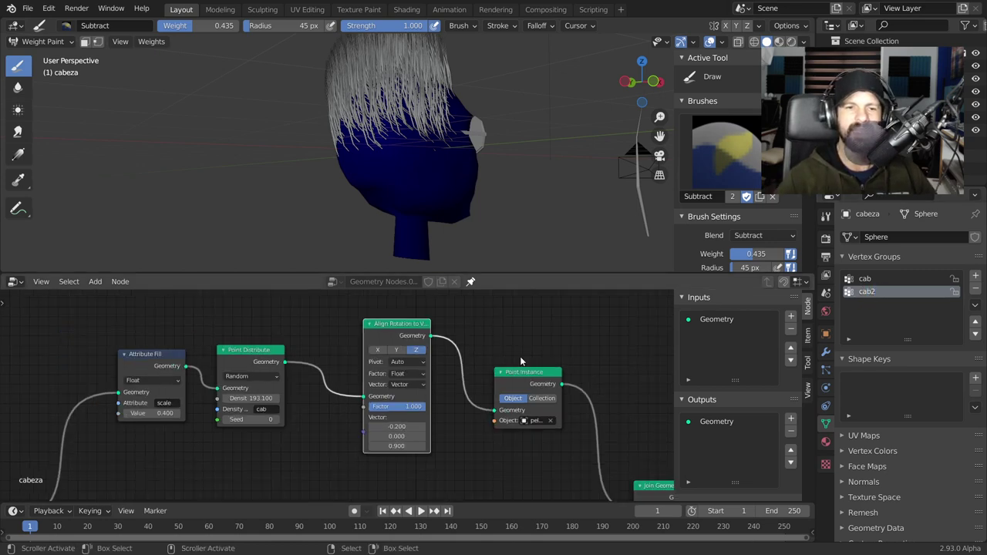
scroll(520, 356, down, 3)
middle_drag(520, 358, 543, 379)
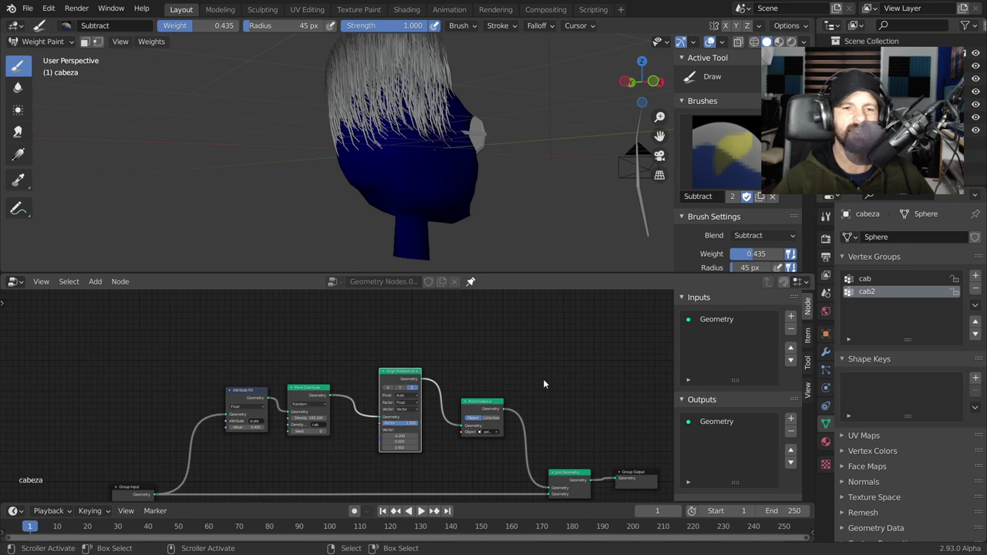
click(311, 397)
scroll(311, 398, up, 1)
scroll(312, 398, up, 1)
scroll(312, 398, down, 1)
key(shift+d)
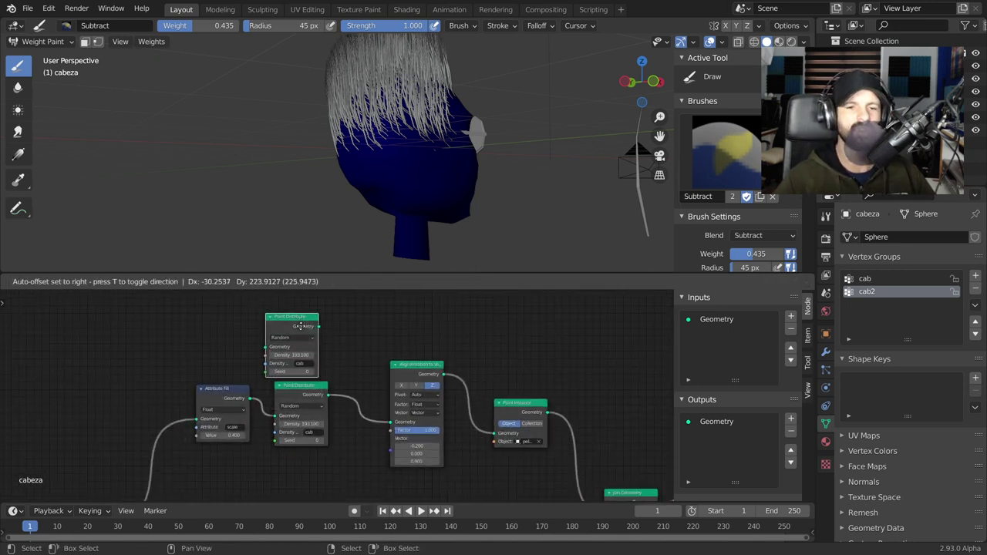
click(312, 305)
middle_drag(292, 338, 390, 340)
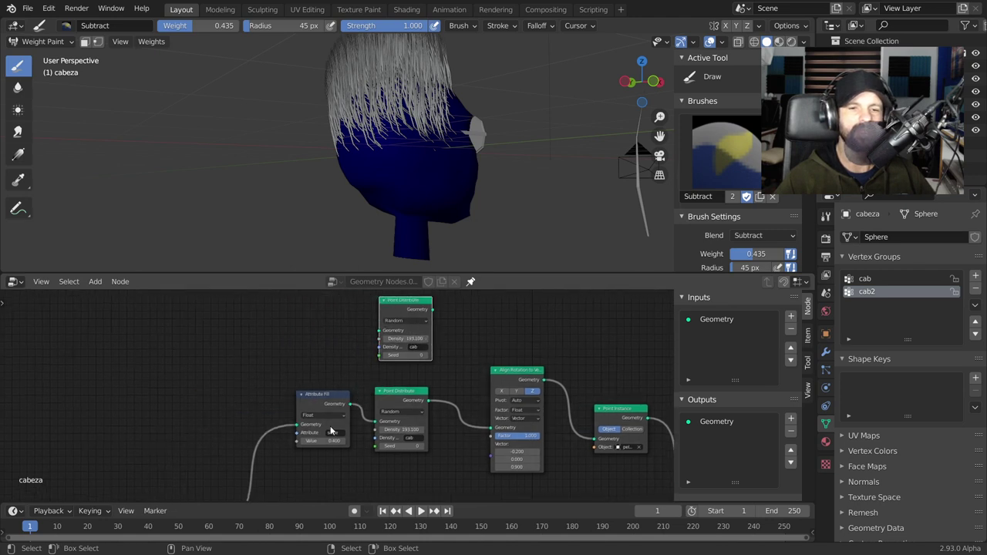
mouse_move(325, 416)
mouse_down()
mouse_move(305, 393)
mouse_move(381, 331)
mouse_up()
middle_drag(529, 326, 425, 327)
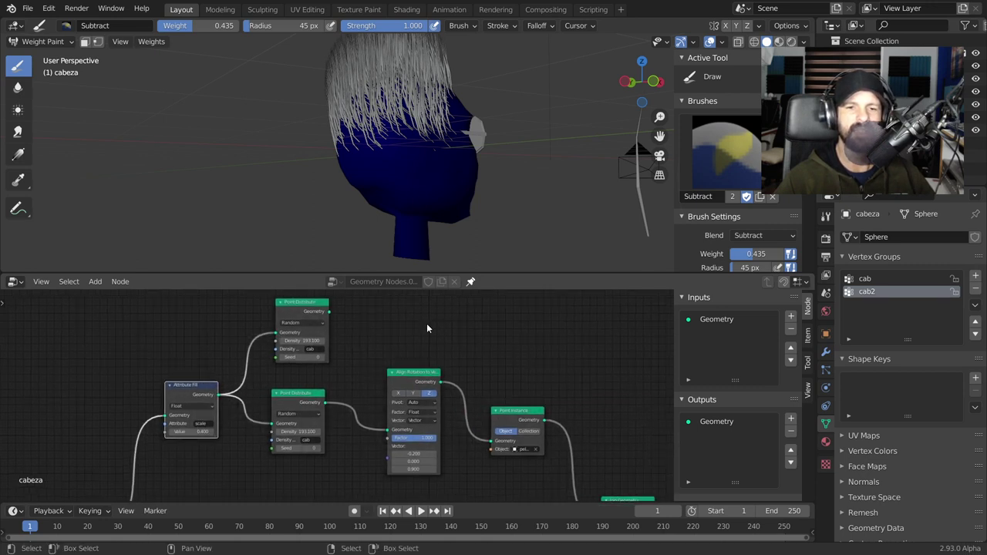
Step: Duplicate the Align Rotation to Vector node above the original
middle_drag(414, 371, 399, 391)
click(389, 393)
shift+click(500, 432)
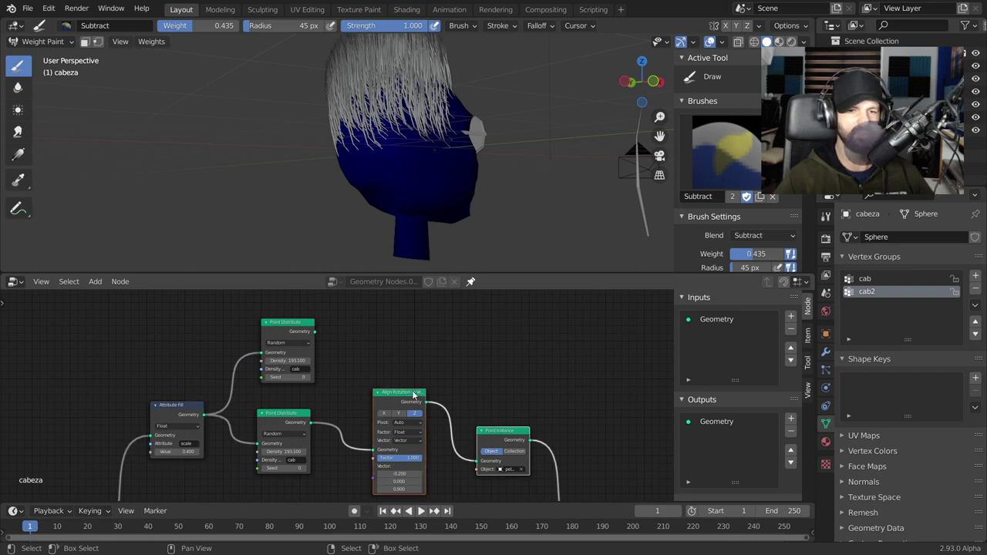
key(shift+d)
click(399, 293)
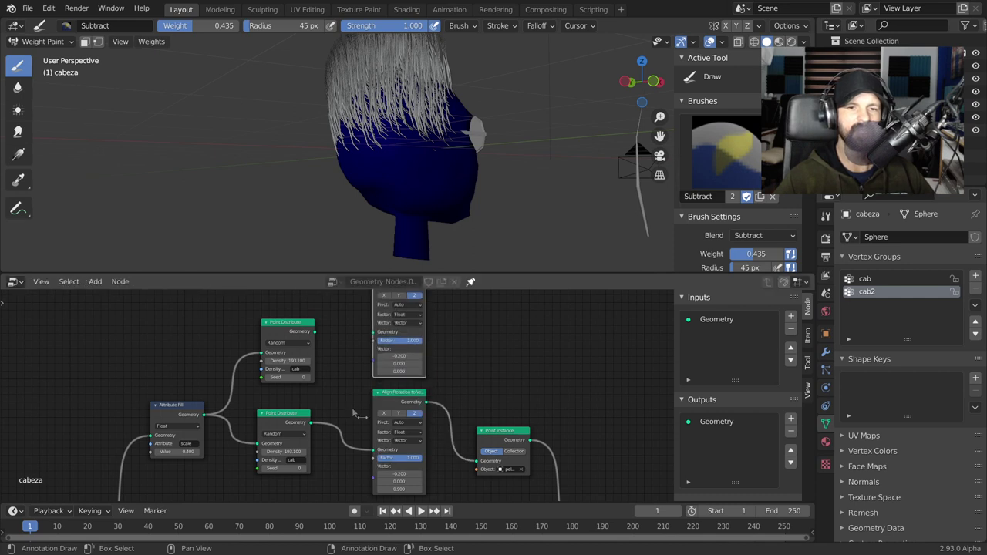
Step: Insert a Join Geometry before Point Instance and connect the new branch into it
middle_drag(483, 410, 334, 372)
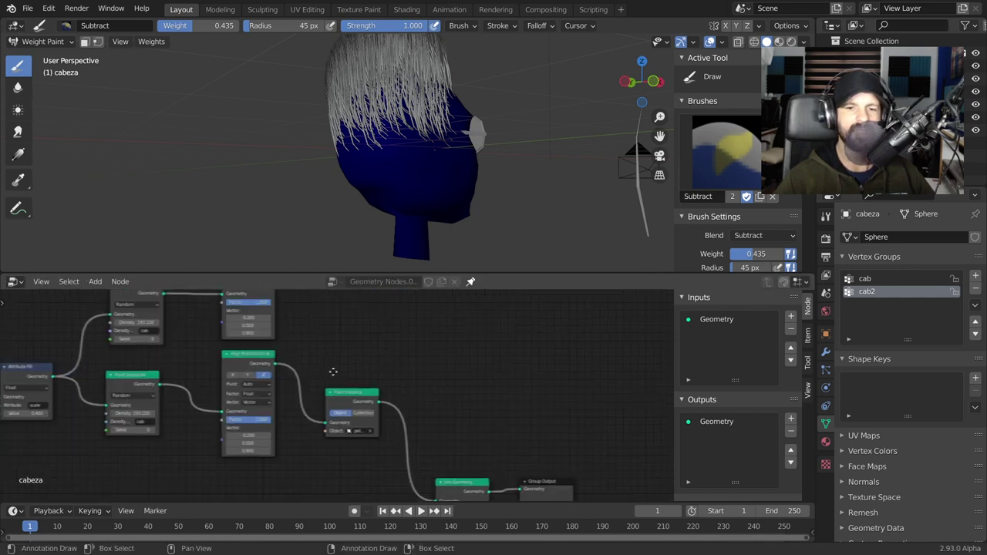
drag(372, 393, 393, 384)
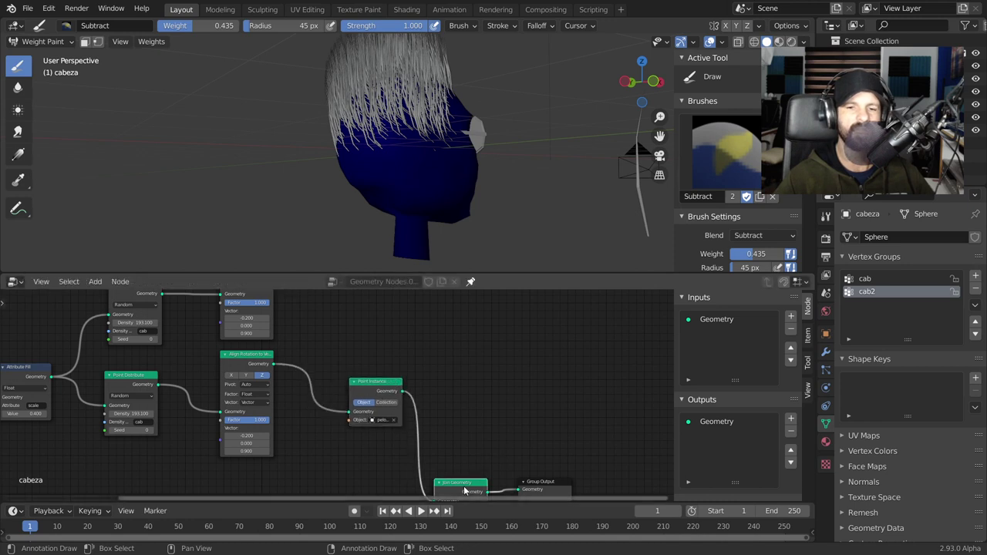
drag(464, 490, 335, 393)
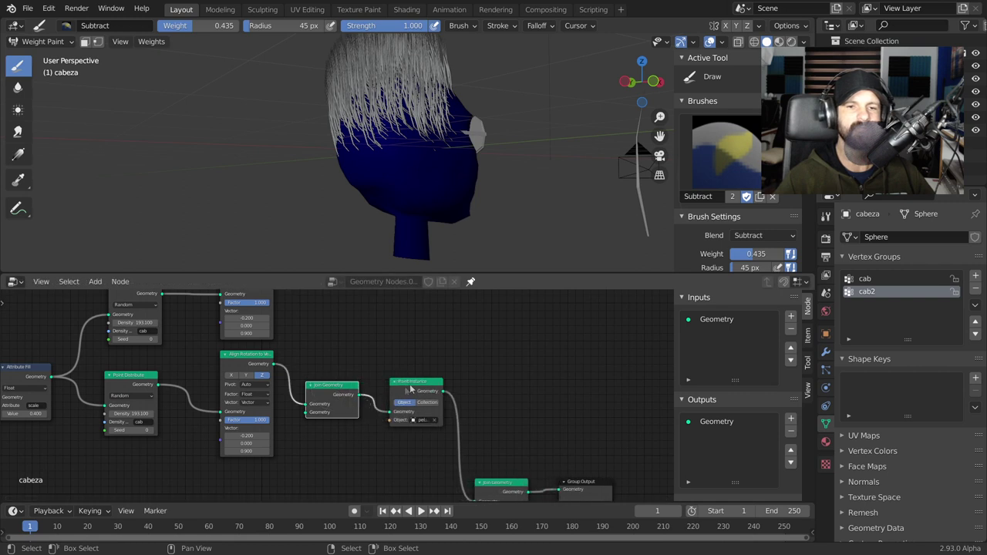
drag(325, 396, 334, 388)
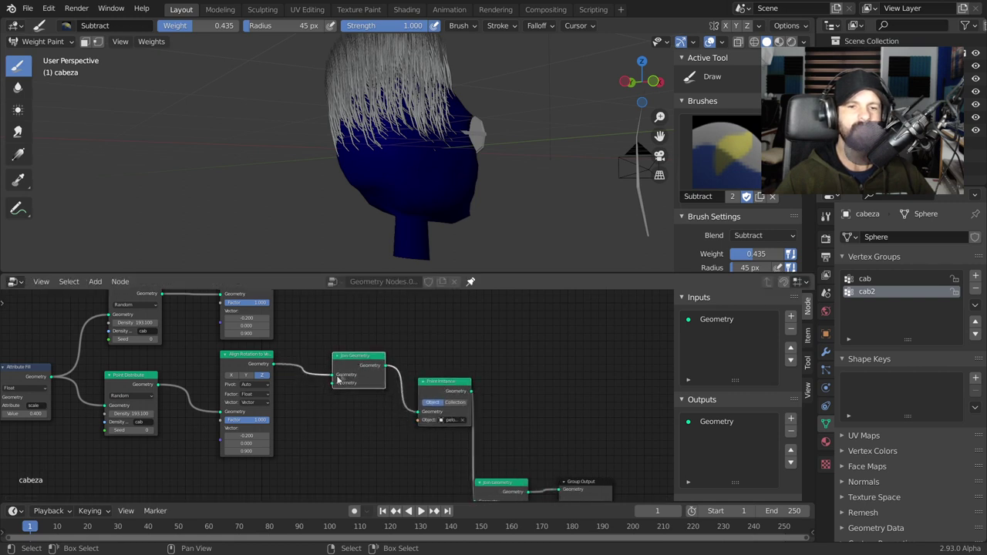
scroll(302, 361, up, 4)
scroll(288, 319, left, 1)
drag(290, 299, 350, 424)
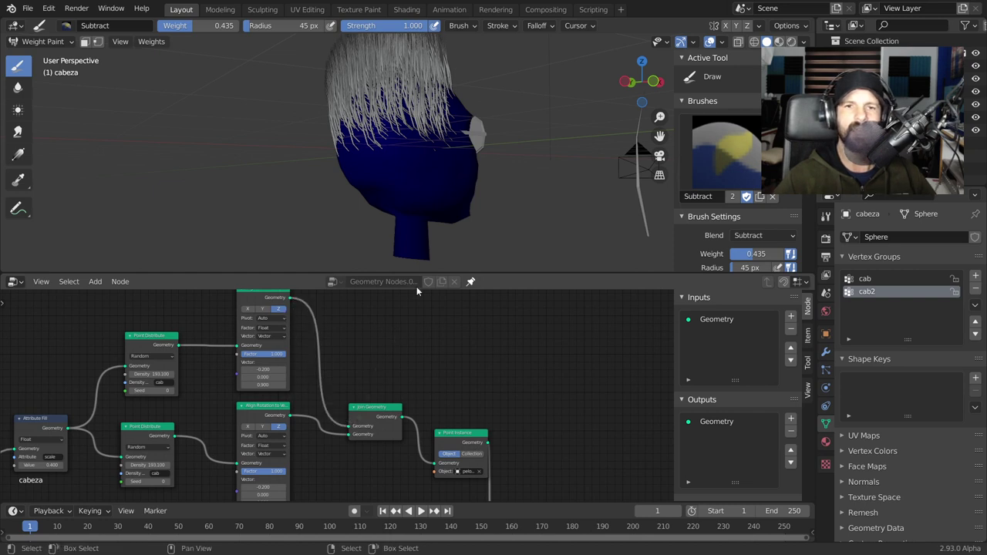
middle_drag(345, 348, 487, 361)
scroll(354, 391, up, 1)
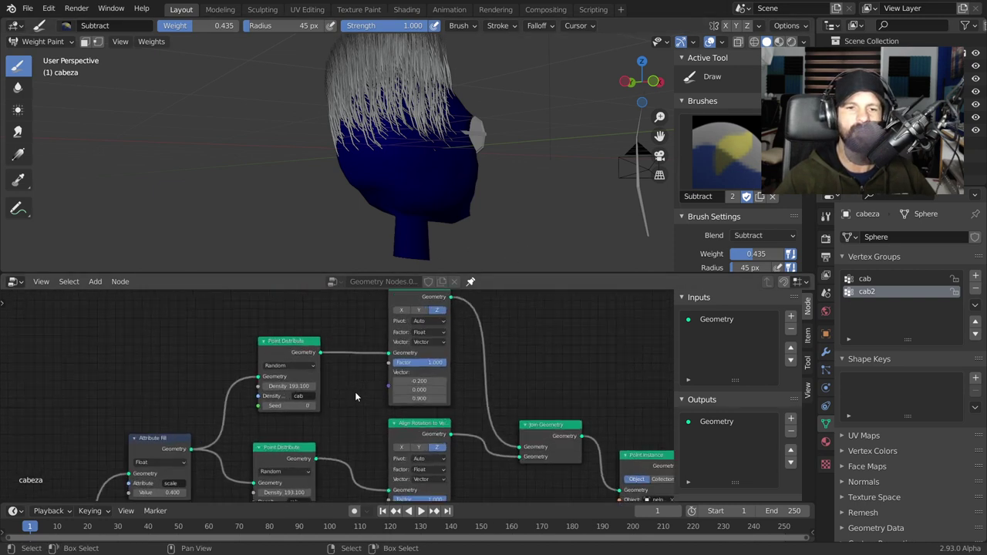
scroll(355, 392, up, 2)
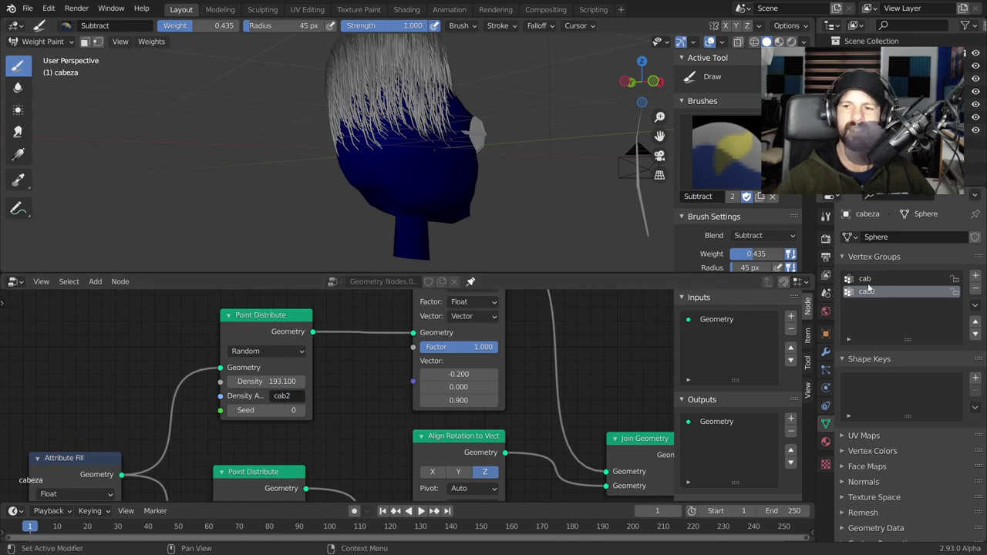
Step: Switch the weight paint brush to Add
middle_drag(432, 112, 484, 124)
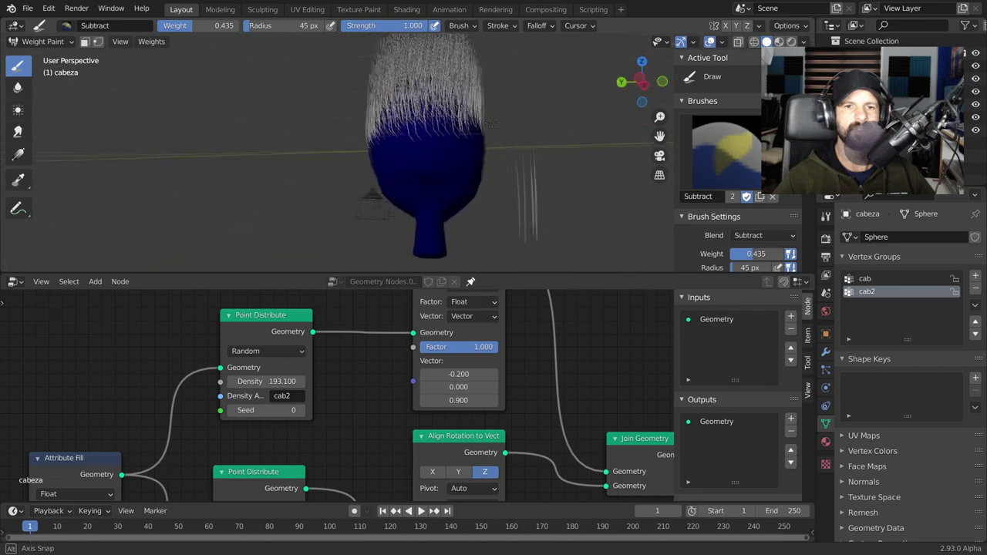
middle_drag(483, 123, 386, 141)
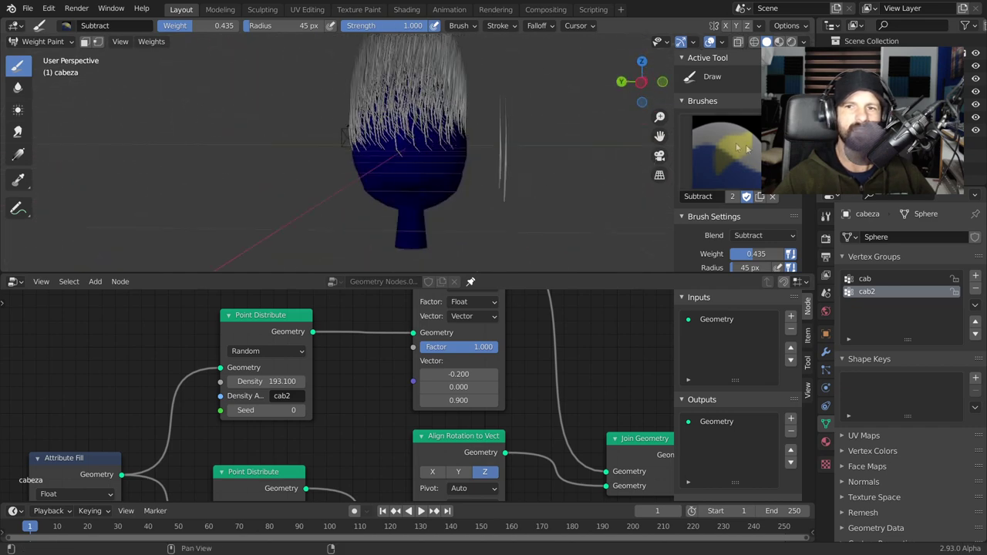
click(746, 149)
click(389, 225)
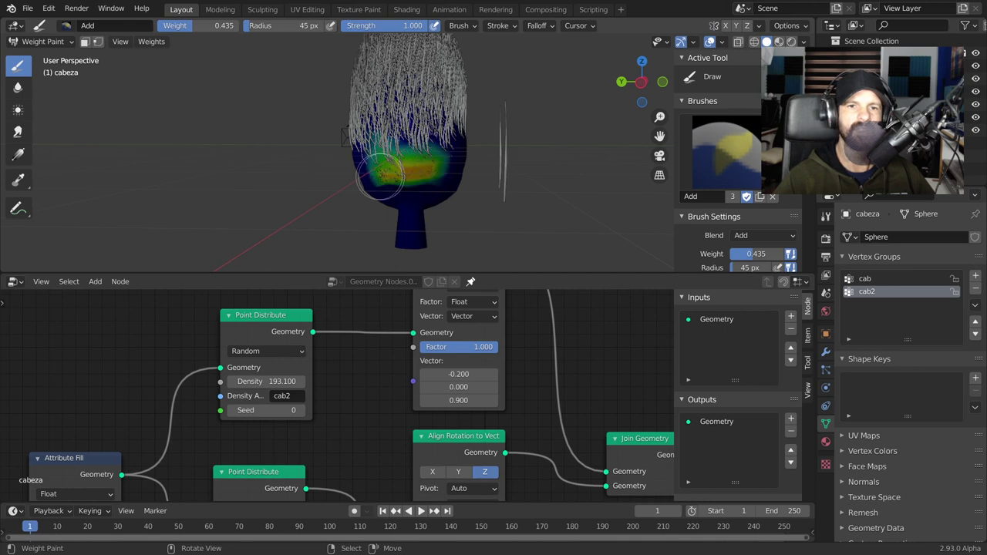
Step: Paint full cab2 weight over the back of the head and set the branch's vector X to -7.900
middle_drag(400, 171, 400, 174)
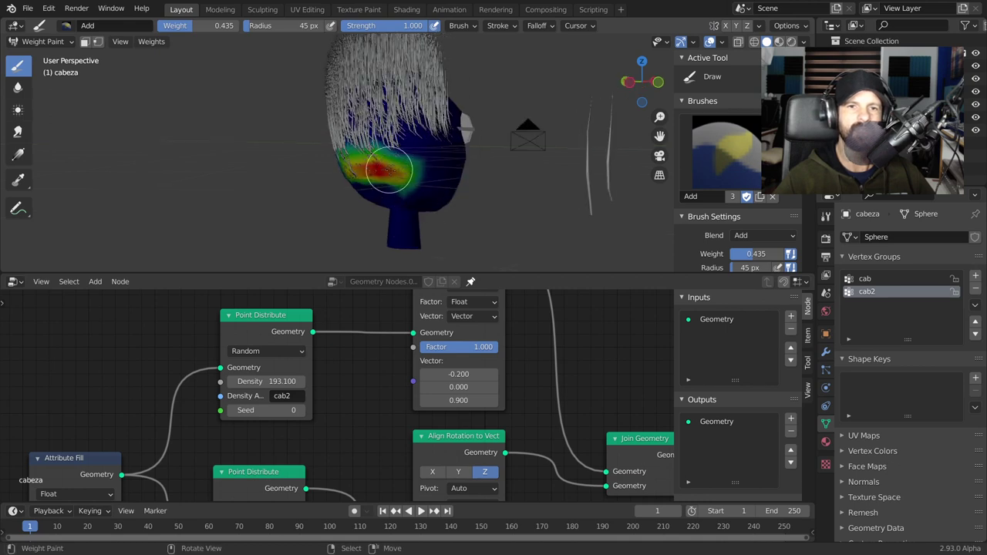
mouse_move(432, 185)
middle_down()
mouse_move(420, 176)
mouse_move(480, 165)
middle_up()
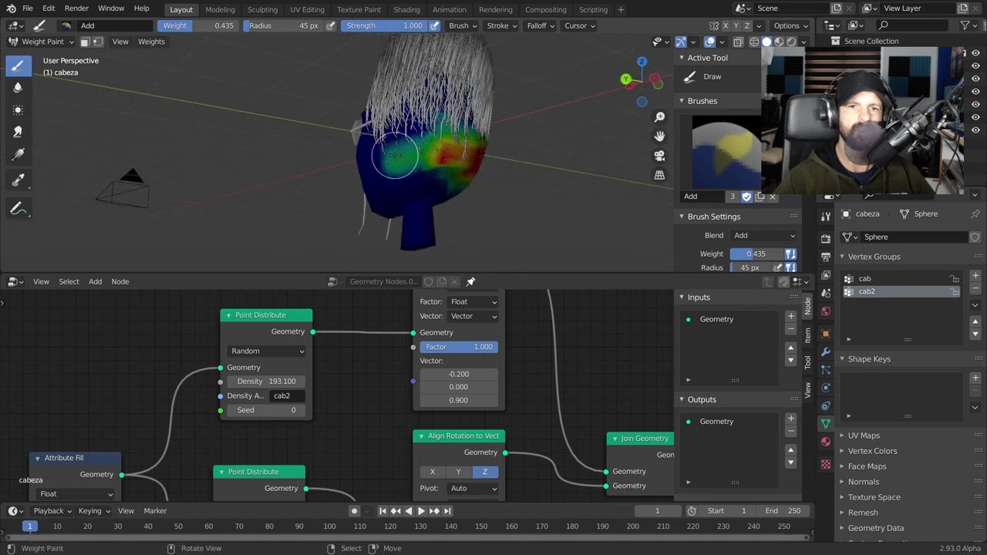
middle_drag(436, 158, 378, 158)
middle_drag(438, 152, 409, 142)
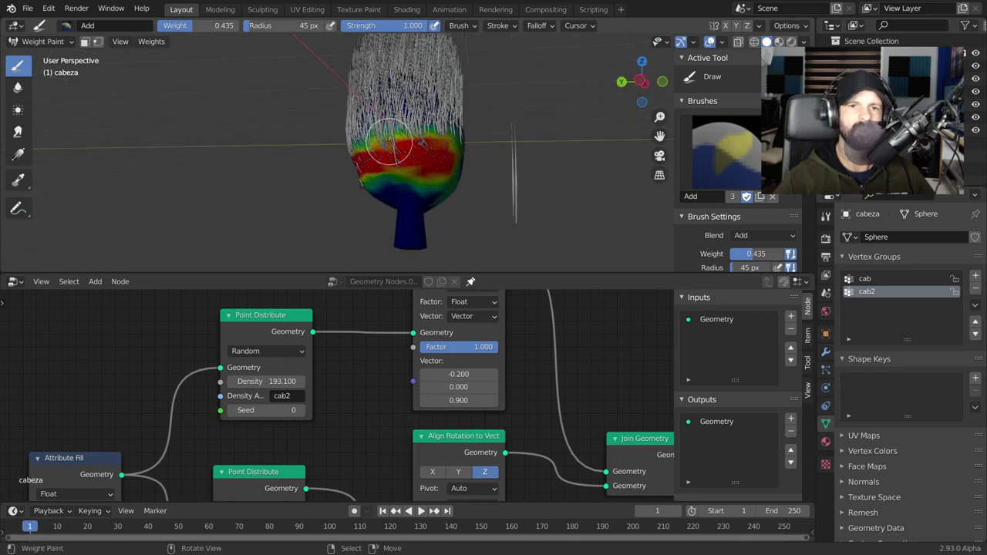
middle_drag(391, 143, 397, 143)
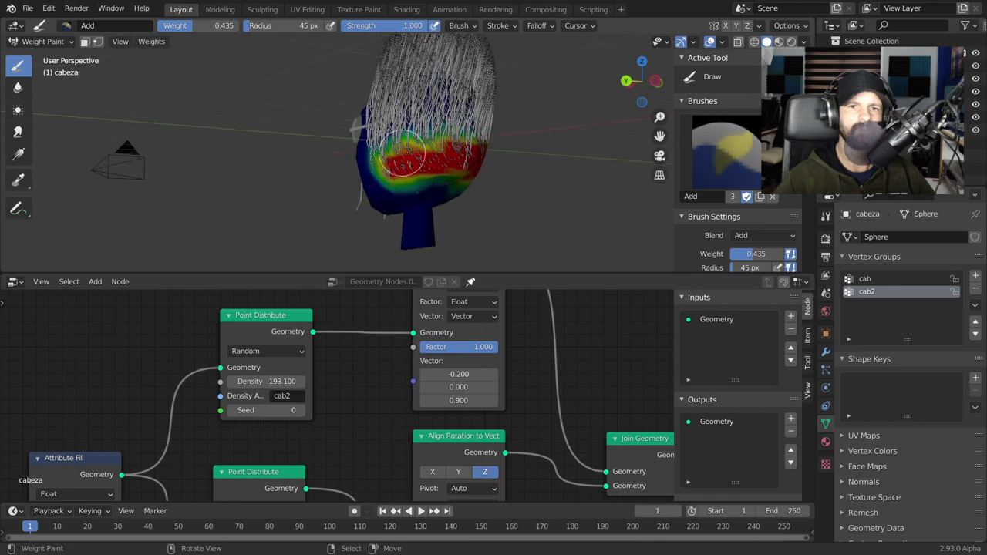
middle_drag(395, 154, 400, 169)
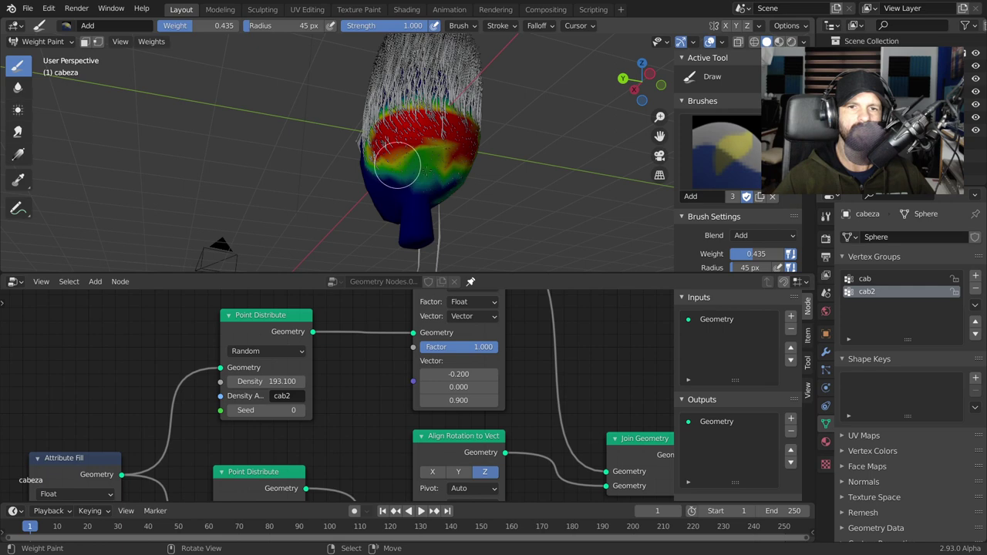
drag(389, 169, 428, 158)
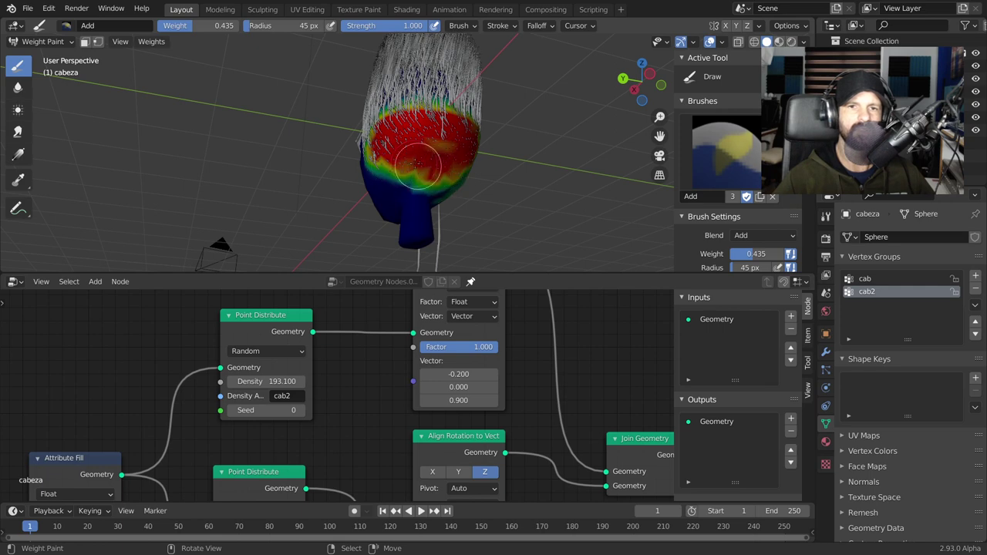
middle_drag(428, 158, 414, 166)
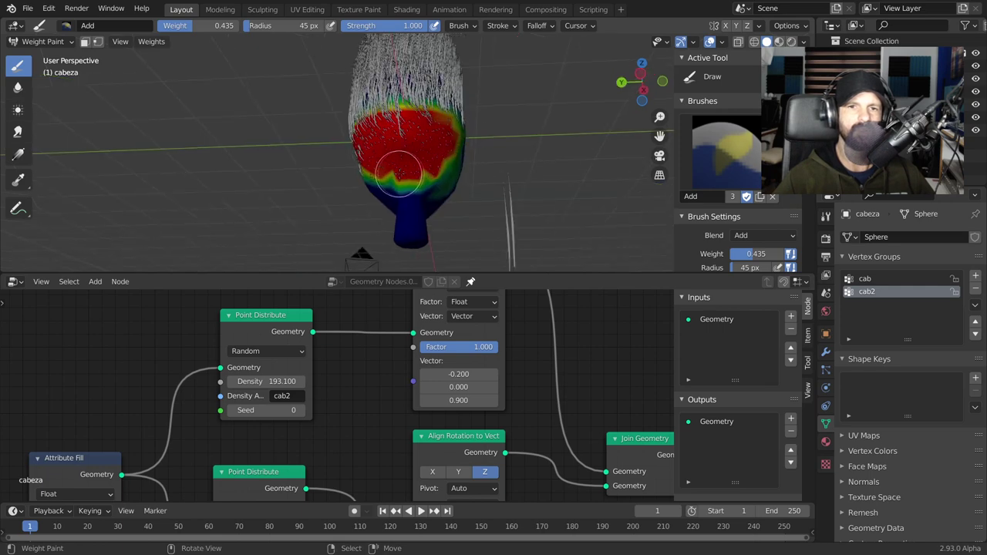
middle_drag(443, 149, 380, 148)
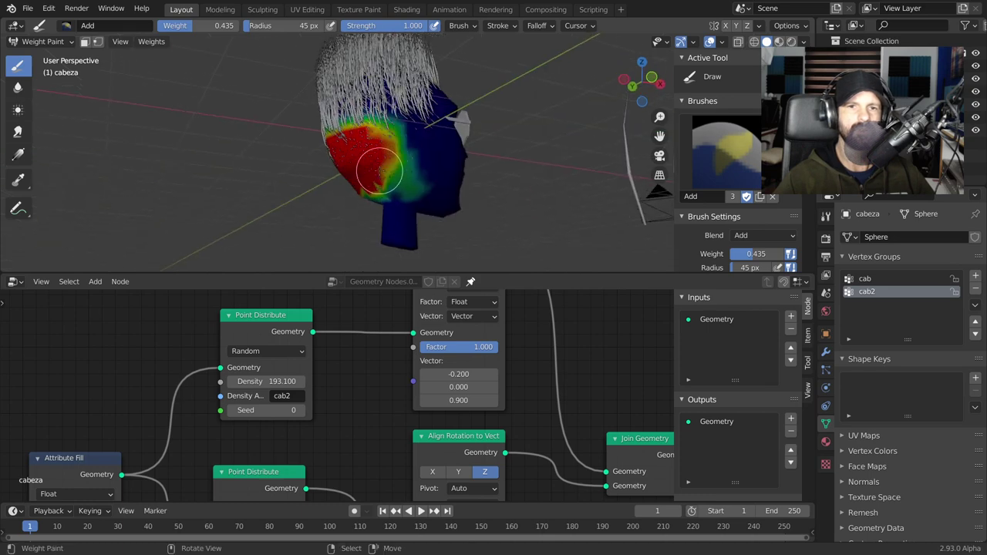
mouse_move(368, 191)
middle_down()
mouse_move(415, 165)
mouse_move(531, 162)
middle_up()
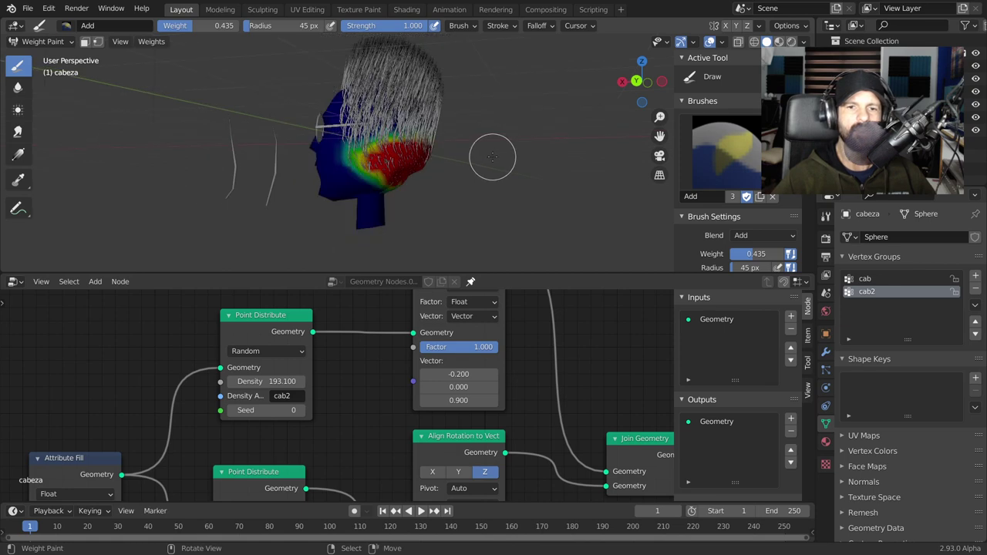
mouse_move(525, 355)
middle_down()
mouse_move(465, 338)
mouse_move(334, 353)
mouse_move(379, 378)
middle_up()
drag(296, 398, 254, 399)
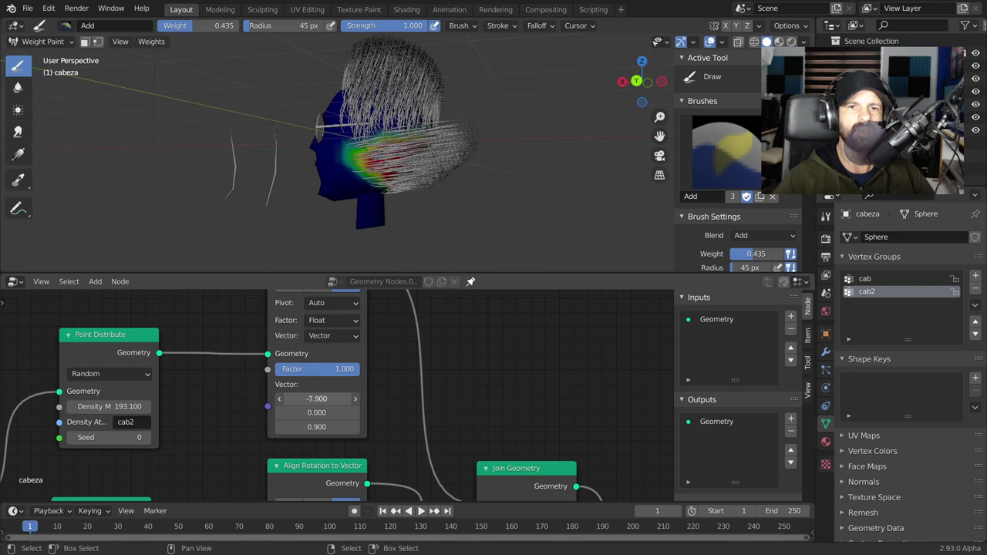
Step: Re-aim the cab2 strands with align vector -9.200, 1.400, -121.700
mouse_move(323, 412)
mouse_down()
mouse_move(312, 412)
mouse_move(337, 413)
mouse_move(254, 426)
mouse_up()
drag(316, 426, 254, 426)
drag(316, 427, 286, 426)
Step: Paint stronger cab2 weight down the back of the head
mouse_move(404, 219)
middle_down()
mouse_move(389, 222)
mouse_move(546, 198)
mouse_move(481, 204)
middle_up()
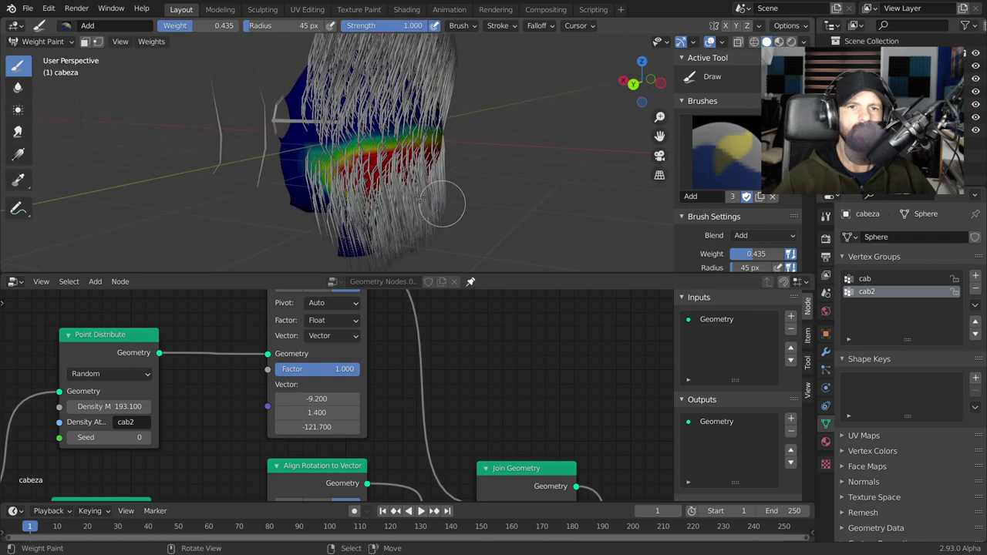
drag(348, 151, 350, 163)
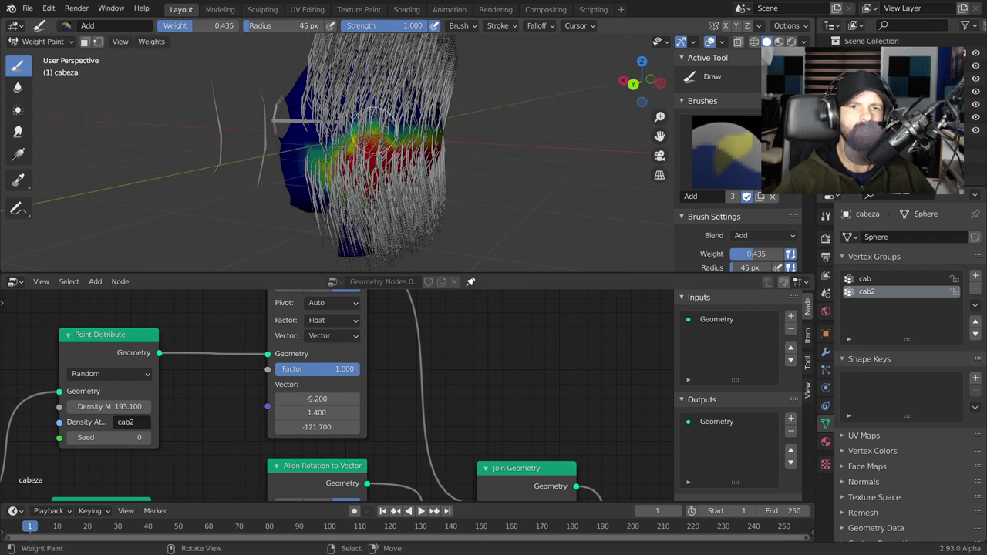
mouse_move(397, 119)
middle_down()
mouse_move(367, 123)
mouse_move(403, 120)
middle_up()
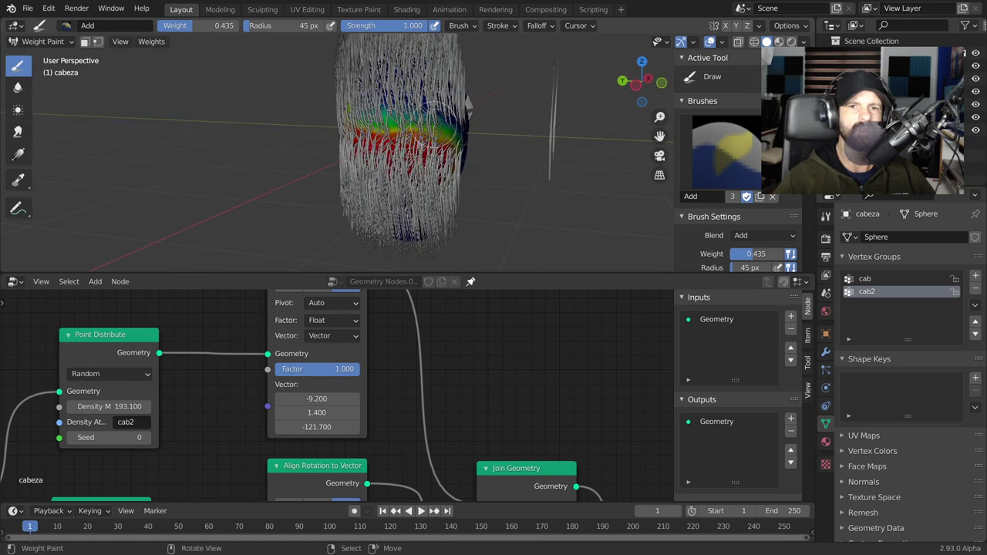
middle_drag(403, 114, 430, 122)
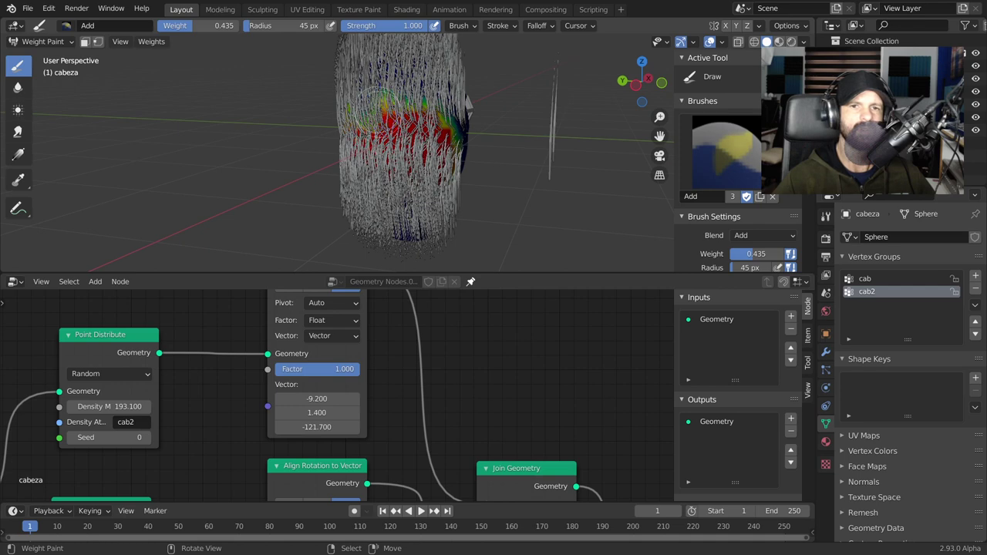
middle_drag(375, 108, 407, 116)
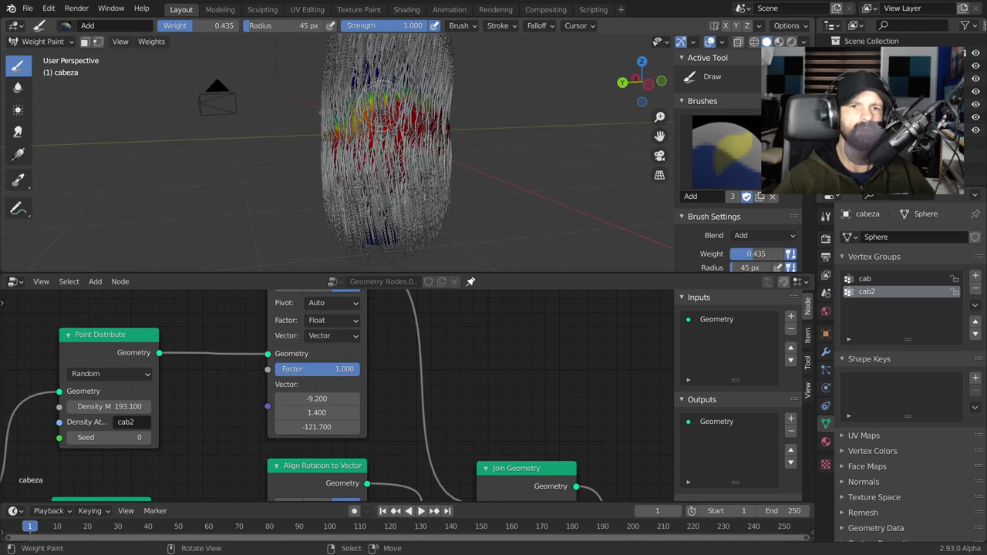
middle_drag(356, 117, 370, 138)
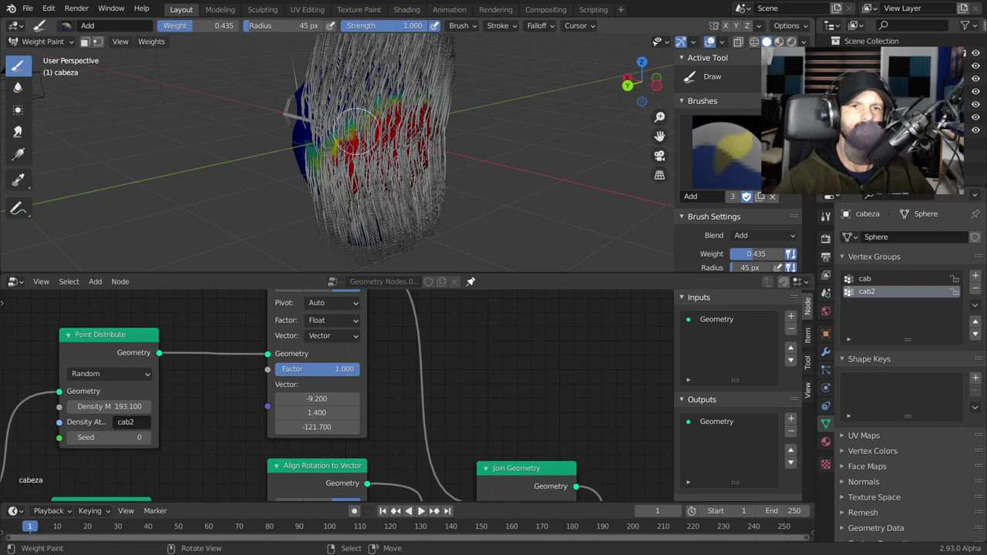
drag(337, 112, 334, 145)
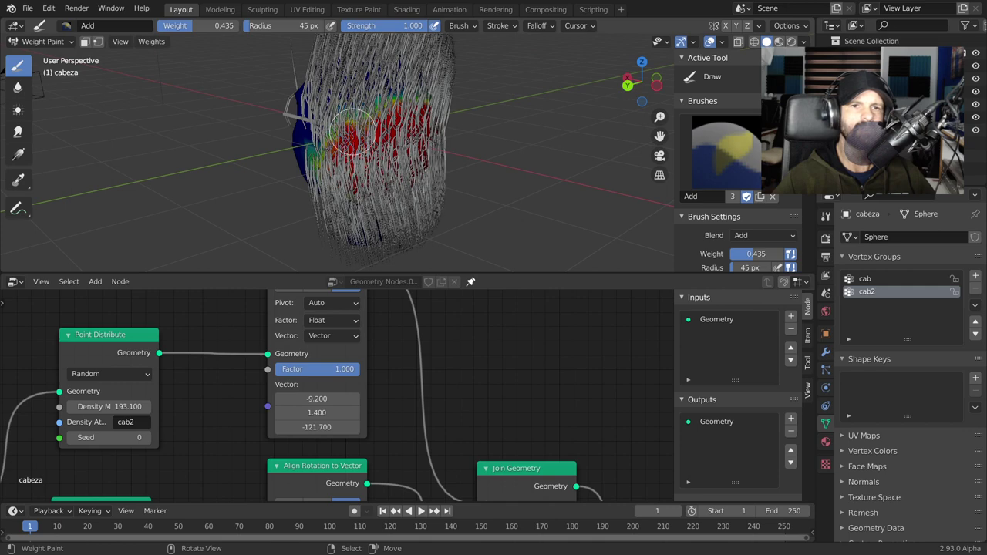
middle_drag(380, 108, 402, 104)
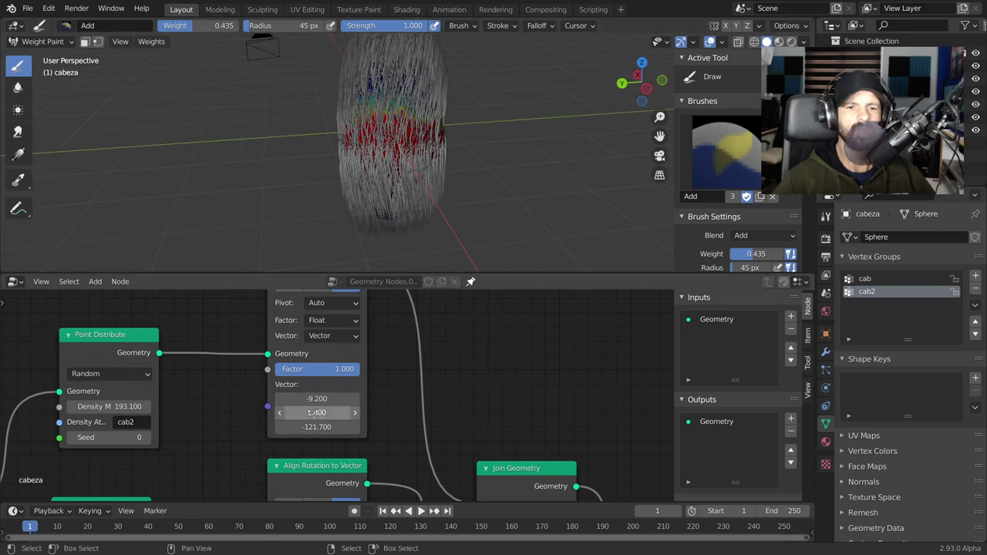
Step: Raise the cab2 Point Distribute density to 212.100
scroll(187, 326, down, 1)
middle_drag(187, 326, 406, 529)
middle_drag(267, 390, 224, 285)
mouse_move(231, 467)
middle_down()
mouse_move(214, 489)
mouse_move(231, 365)
middle_up()
middle_drag(398, 385, 375, 537)
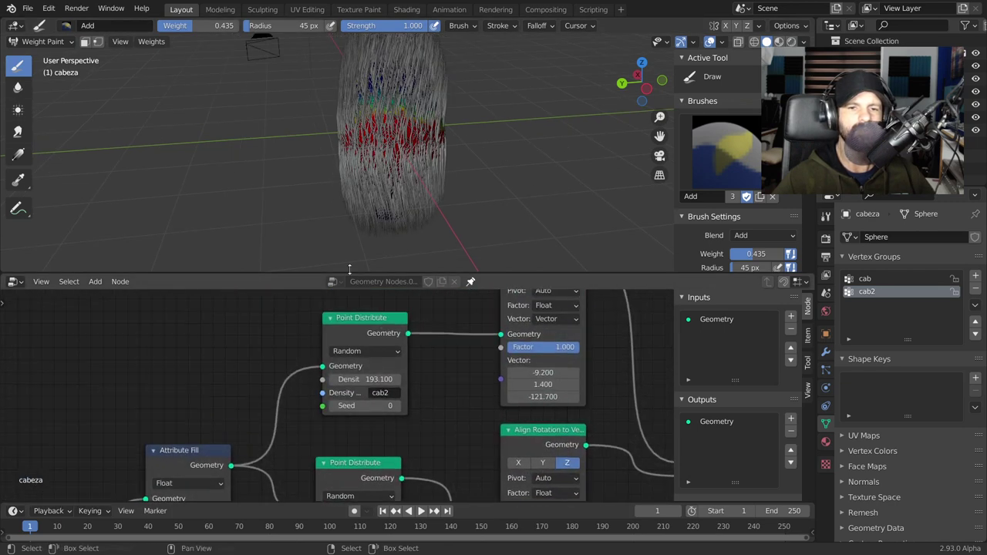
drag(353, 386, 381, 377)
middle_drag(408, 190, 283, 115)
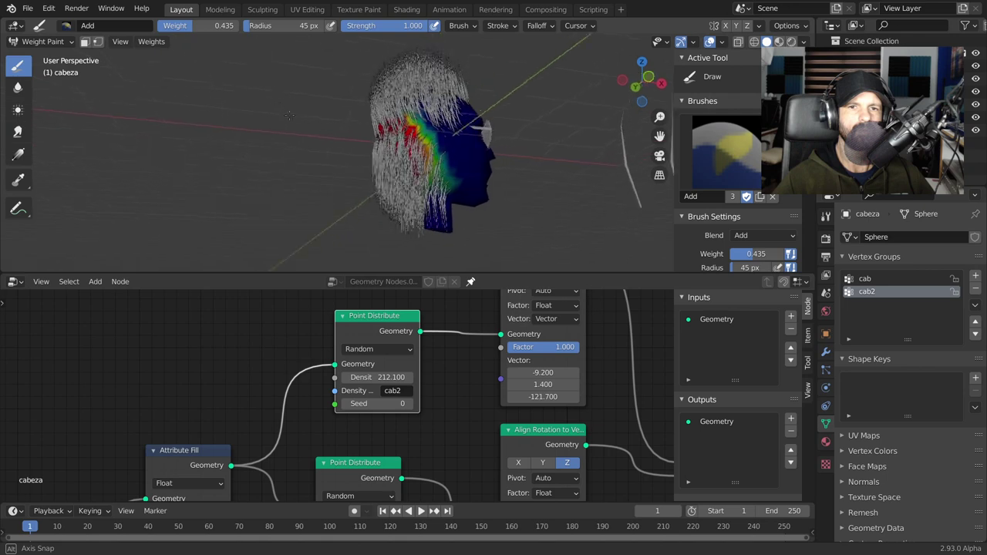
Step: Duplicate the scale Attribute Fill and wire it between Group Input and the cab2 Point Distribute
middle_drag(440, 299, 477, 306)
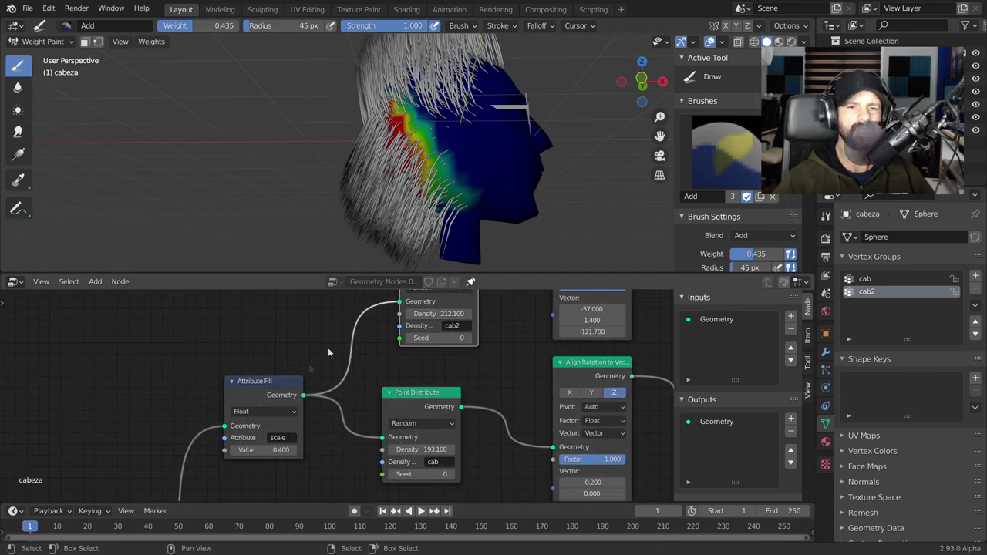
scroll(286, 386, down, 1)
middle_drag(286, 386, 300, 411)
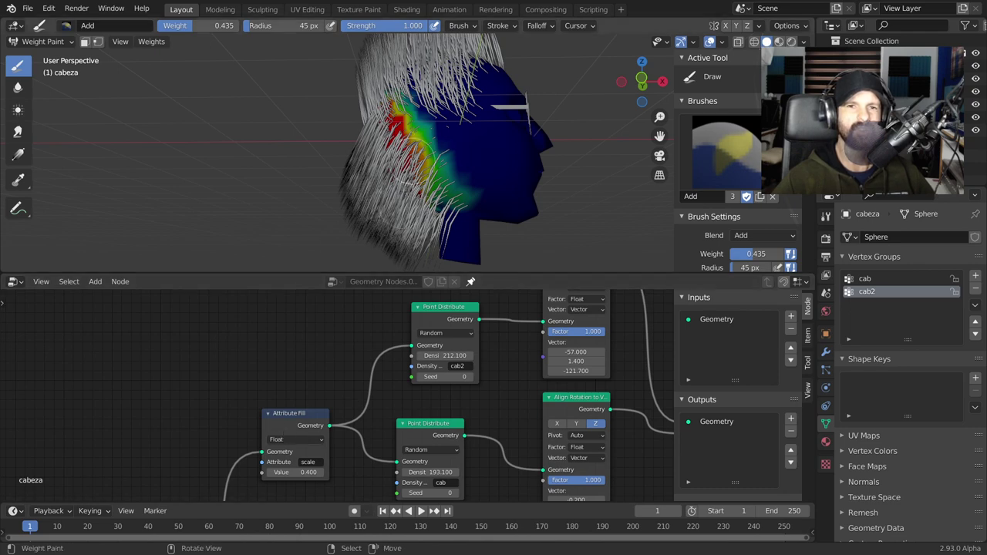
click(298, 413)
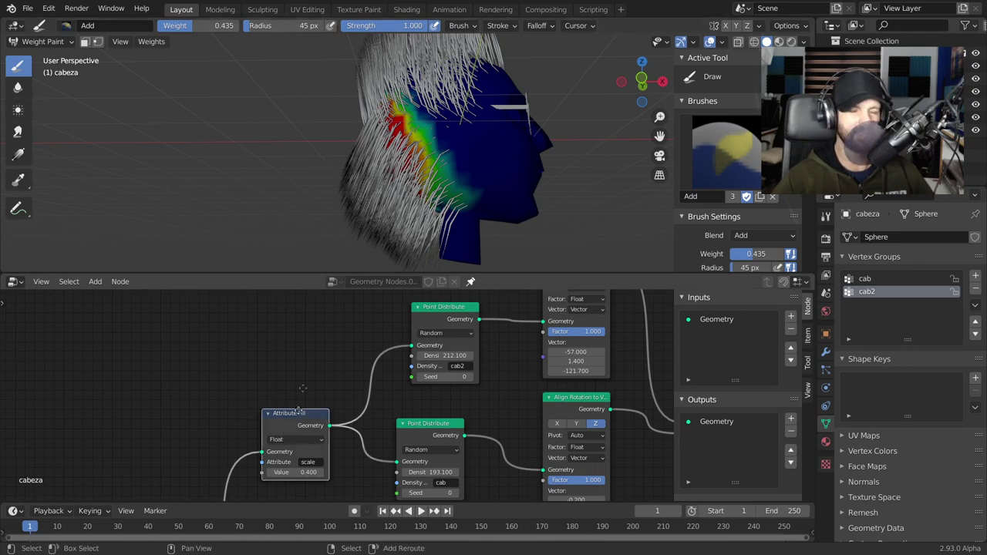
key(shift+d)
click(297, 322)
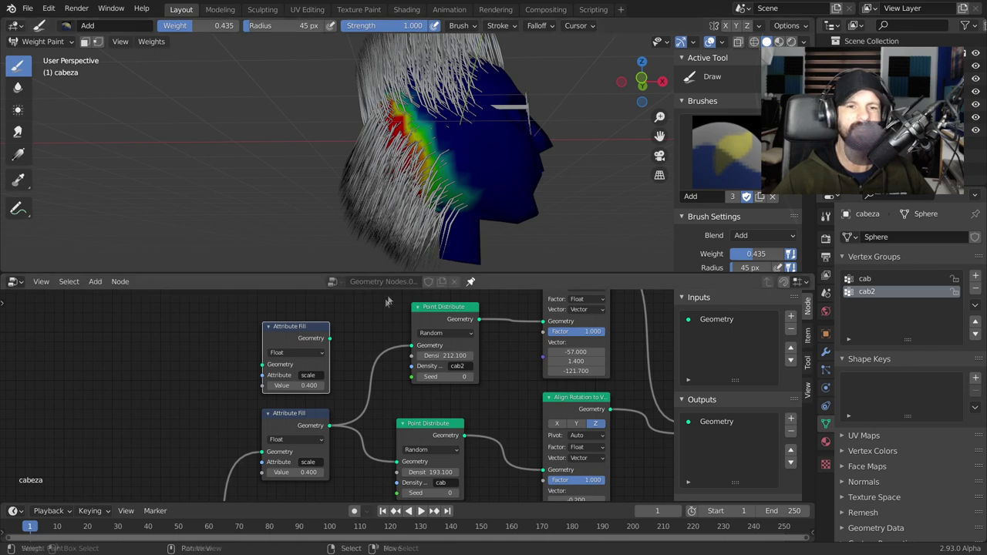
drag(334, 342, 413, 347)
scroll(323, 485, down, 3)
mouse_move(323, 484)
mouse_down()
mouse_move(266, 453)
mouse_move(390, 333)
mouse_up()
mouse_move(462, 177)
middle_down()
mouse_move(324, 178)
mouse_move(393, 85)
mouse_move(484, 138)
middle_up()
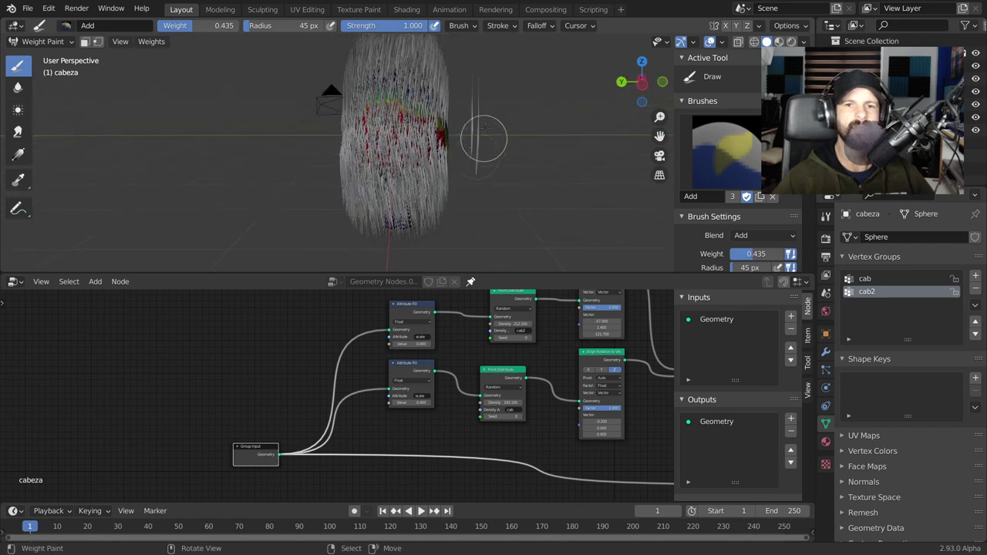
Step: Lower the cab2 Attribute Fill scale from 0.400 toward about 0.3
middle_drag(367, 173, 333, 127)
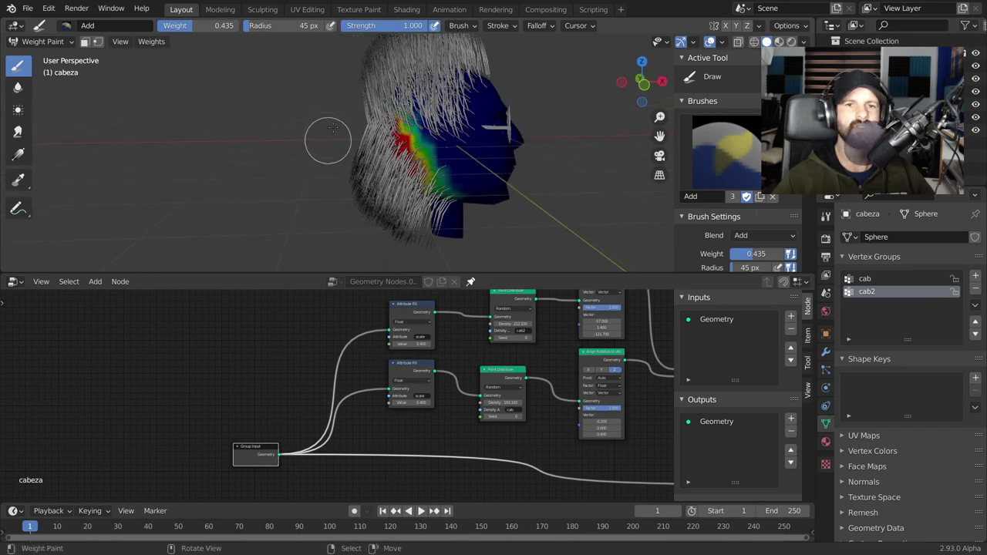
scroll(462, 357, up, 1)
scroll(463, 356, up, 1)
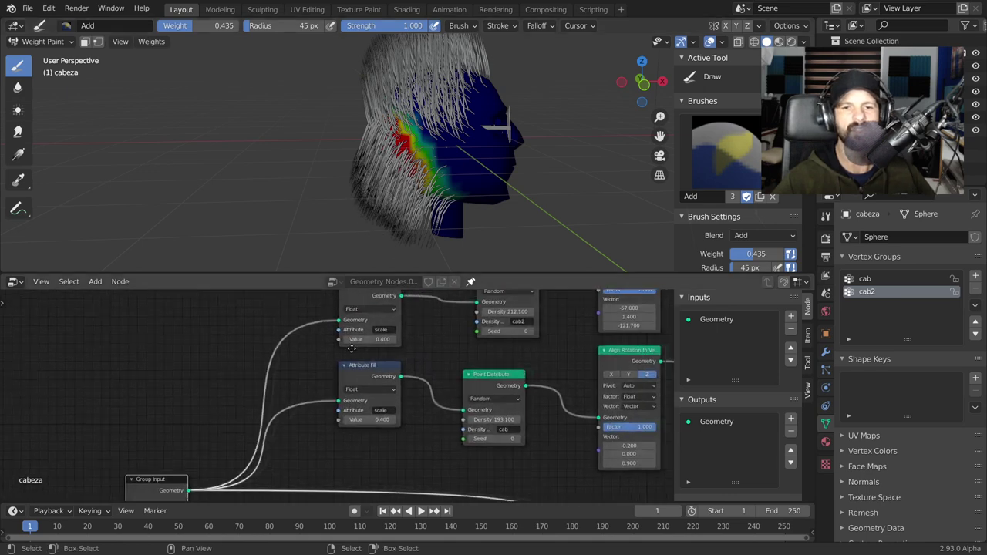
scroll(462, 356, up, 1)
scroll(378, 346, up, 1)
mouse_move(374, 330)
mouse_down()
mouse_move(343, 330)
mouse_move(405, 330)
mouse_up()
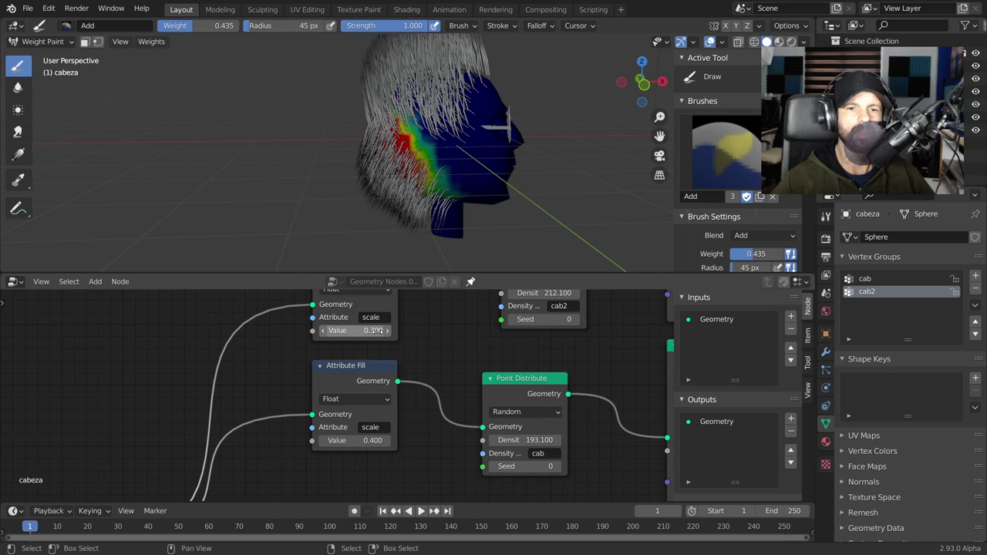
Step: Set the cab2 Attribute Fill value to 0.200 and change its Align Rotation vector X from -57.000 to -25.200
click(325, 330)
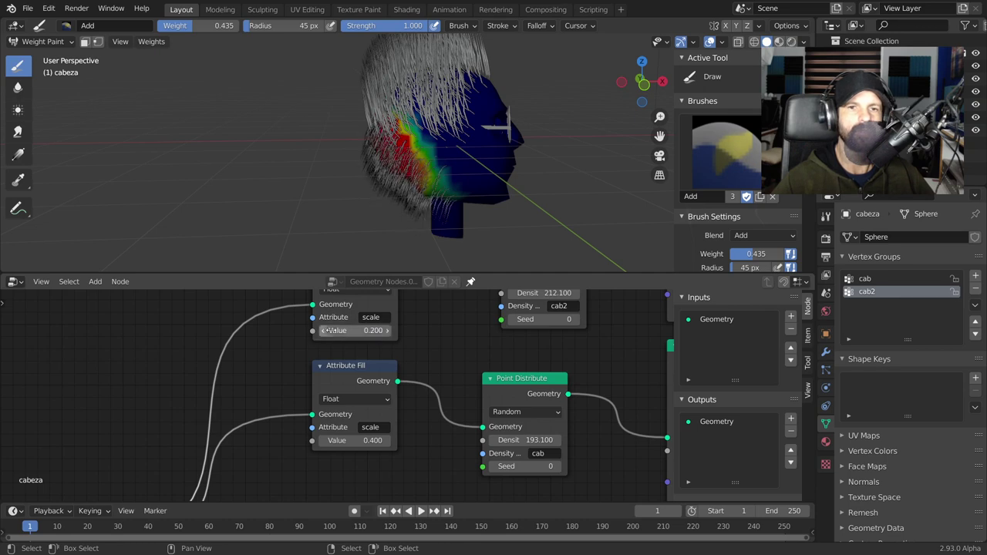
mouse_move(352, 176)
middle_down()
mouse_move(319, 176)
mouse_move(339, 179)
middle_up()
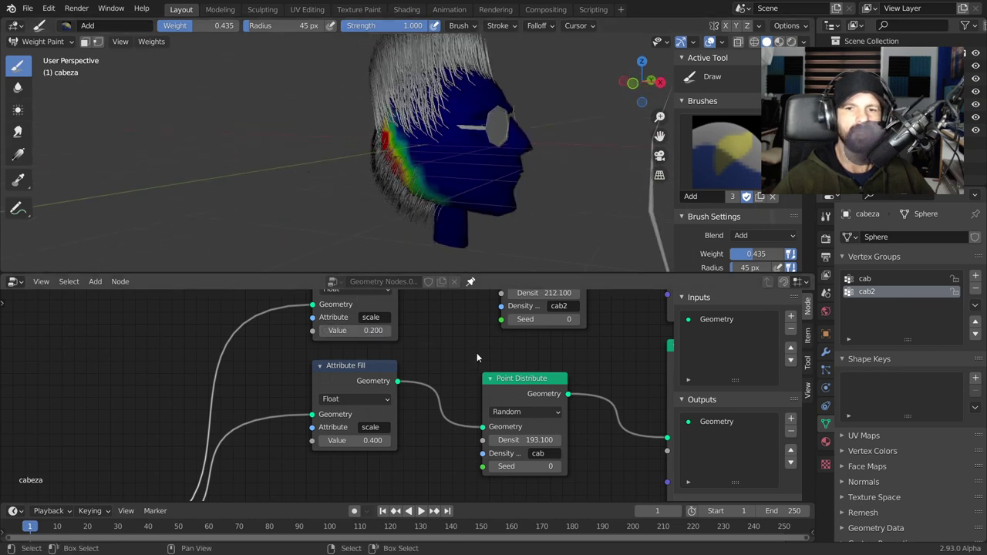
middle_drag(476, 353, 286, 415)
drag(521, 351, 555, 351)
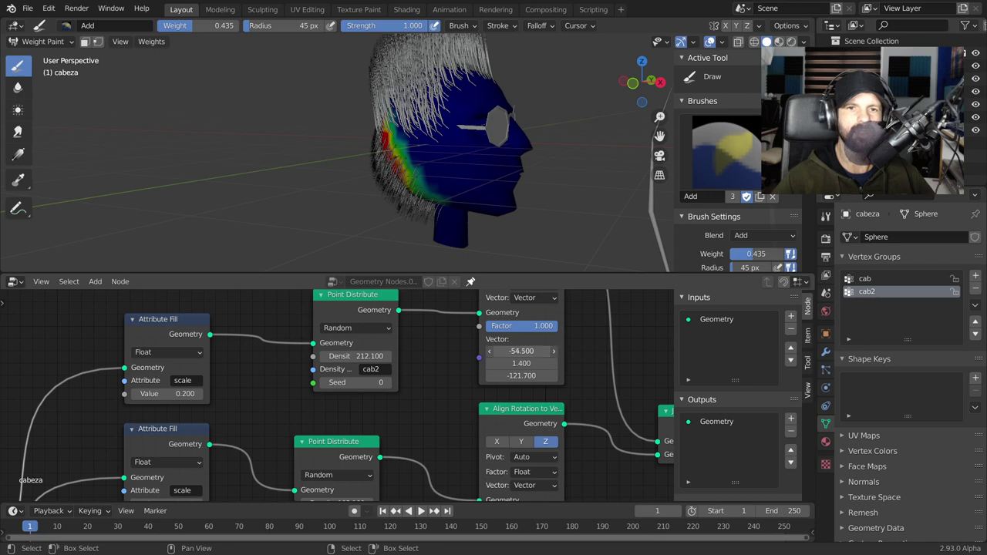
scroll(521, 350, down, 2)
middle_drag(592, 328, 318, 363)
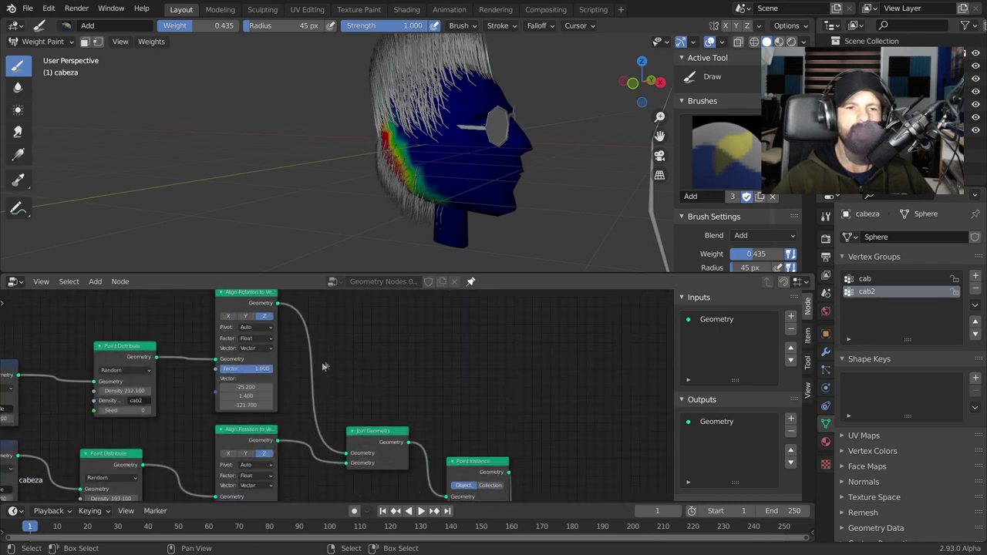
mouse_move(69, 331)
middle_down()
mouse_move(230, 319)
mouse_move(223, 305)
middle_up()
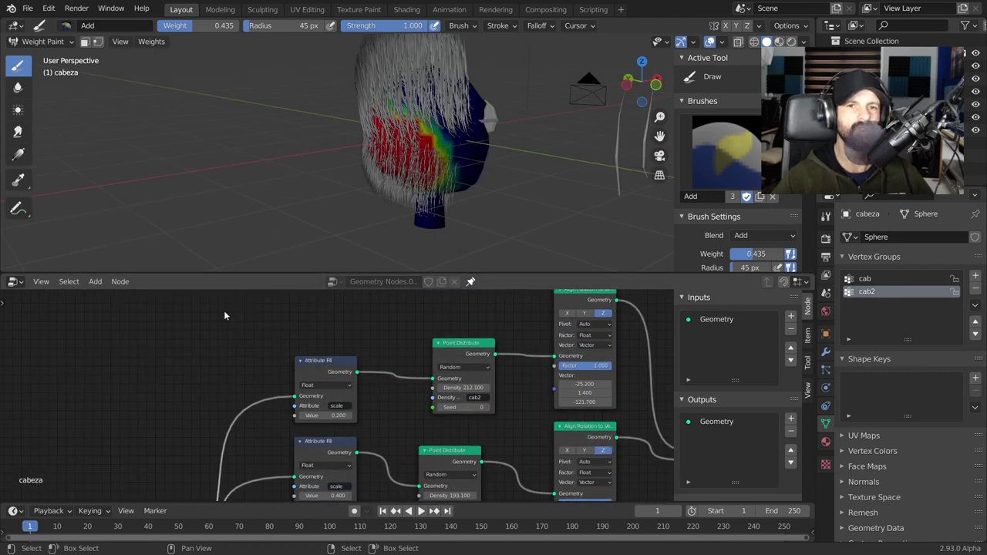
Step: Add an Attribute Randomize node (min 0.000, max 1.000) on the link from the upper Attribute Fill to Point Distribute
key(shift+a)
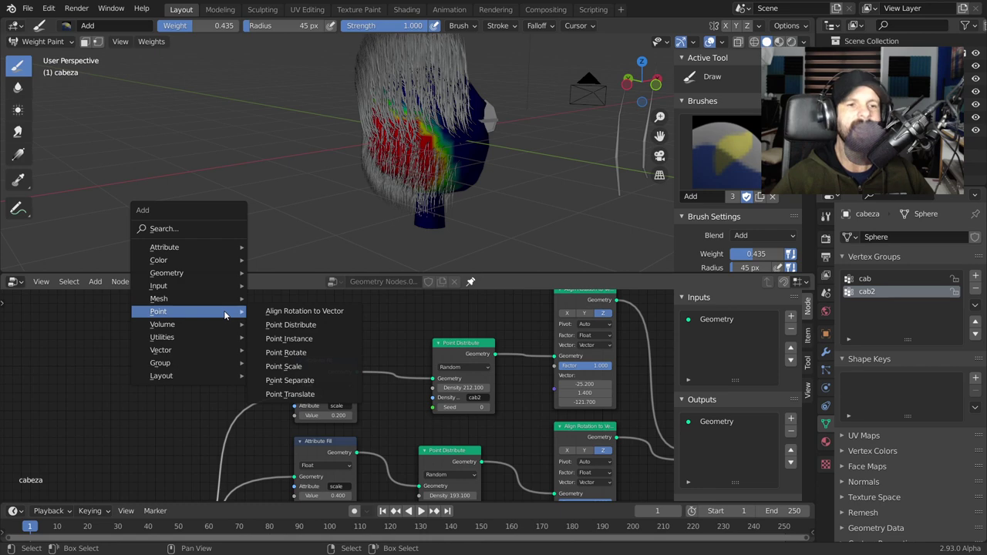
mouse_move(164, 247)
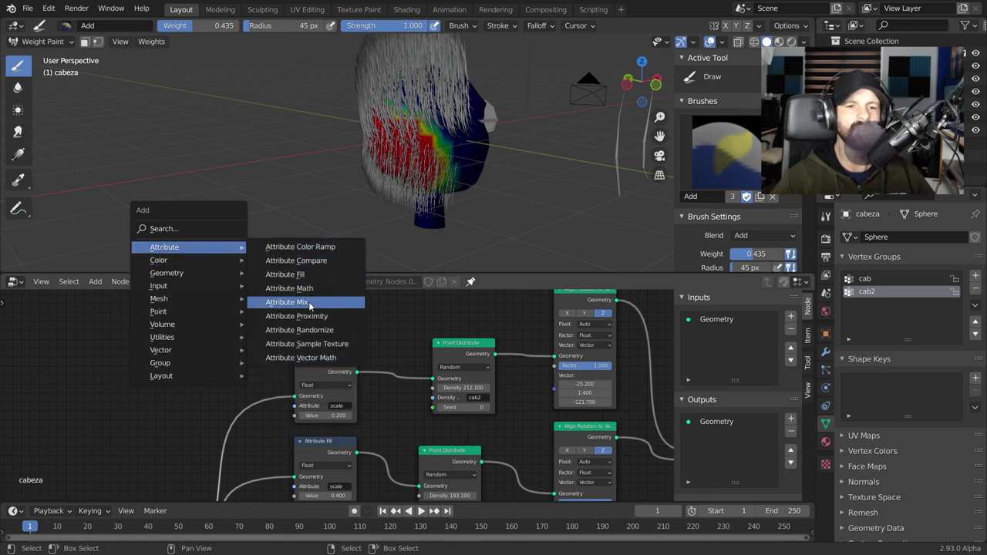
click(313, 326)
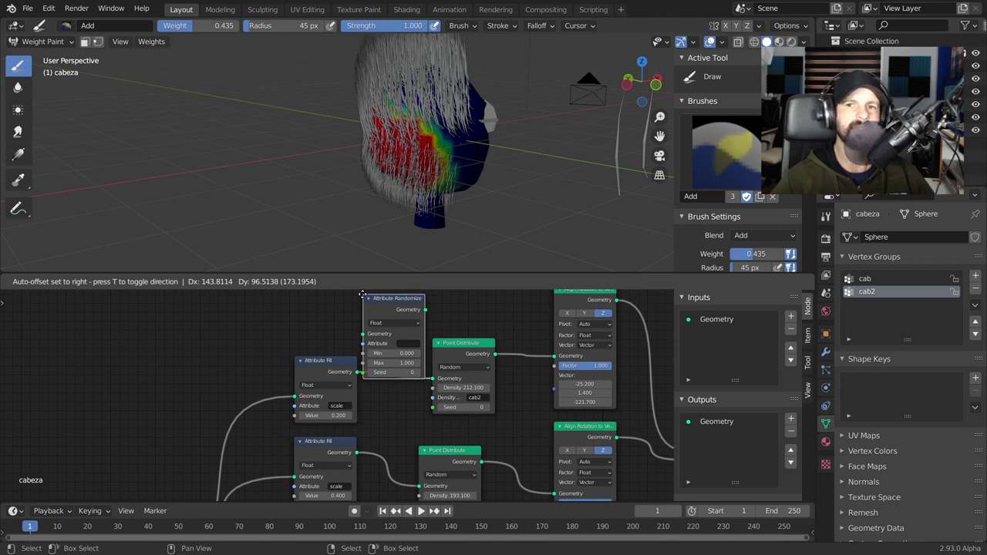
click(393, 294)
scroll(455, 370, up, 1)
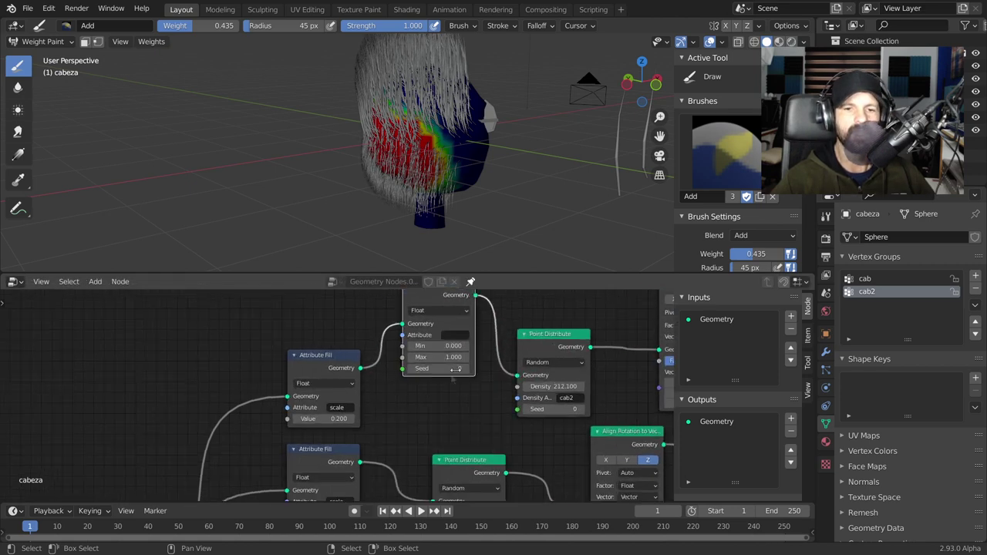
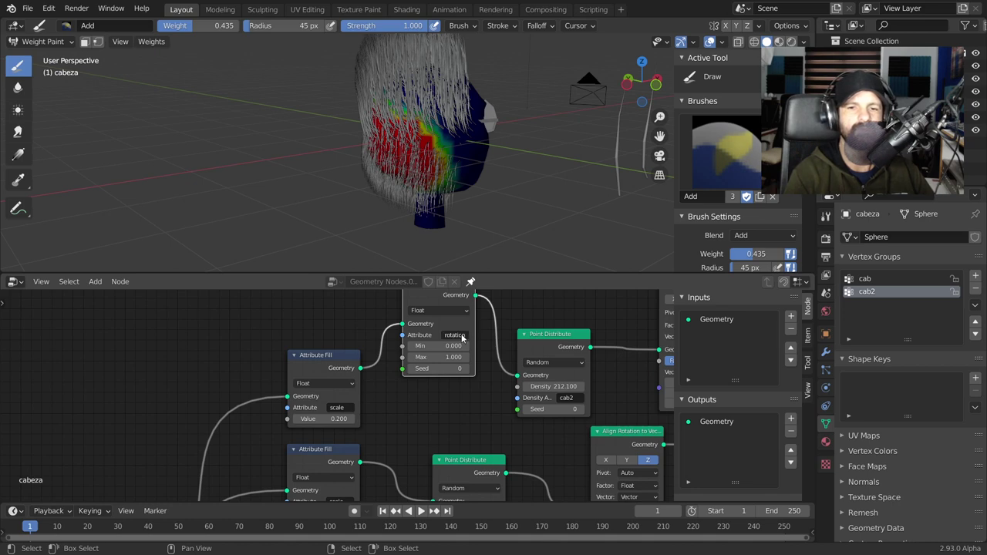
Step: Insert an Attribute Randomize rotation node between Point Distribute and Align Rotation
scroll(454, 341, up, 1)
scroll(436, 351, up, 1)
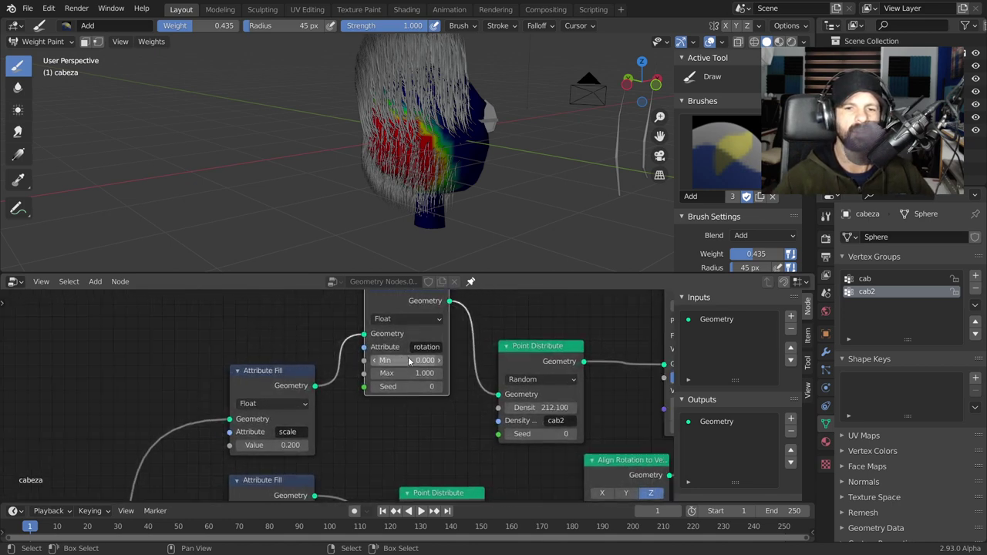
scroll(417, 359, up, 1)
mouse_move(463, 344)
mouse_down()
mouse_move(439, 344)
mouse_move(485, 362)
mouse_up()
scroll(432, 366, down, 2)
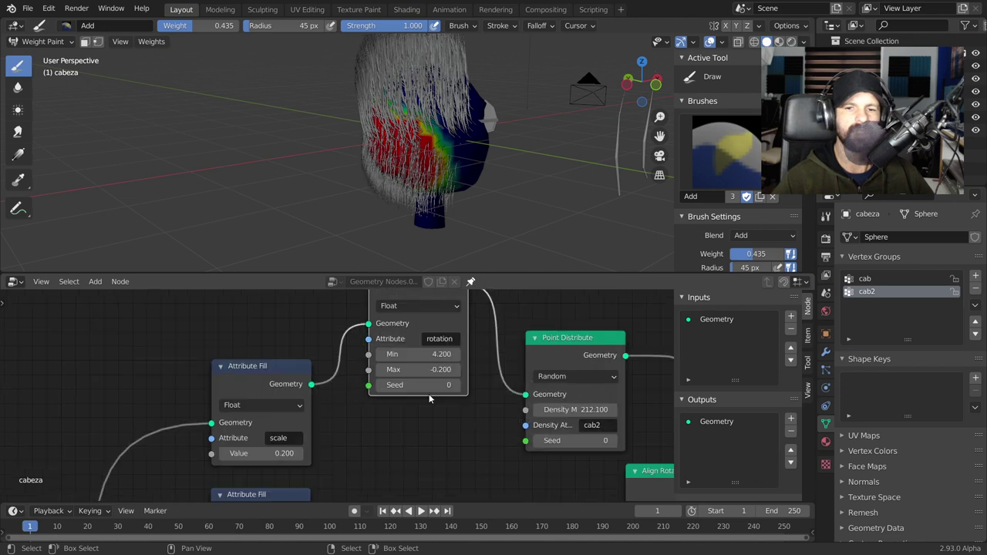
scroll(385, 363, down, 2)
scroll(250, 376, down, 2)
drag(333, 357, 315, 342)
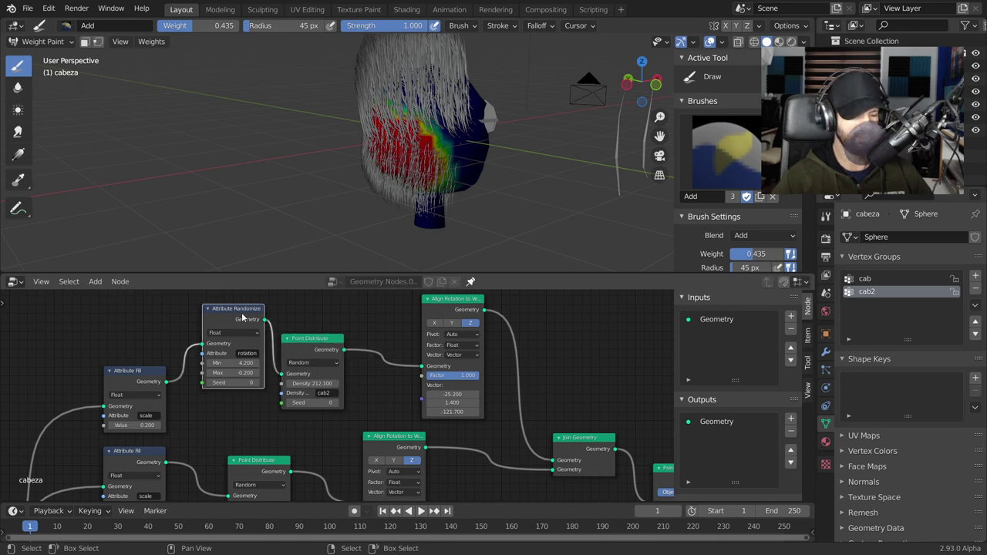
drag(243, 318, 421, 339)
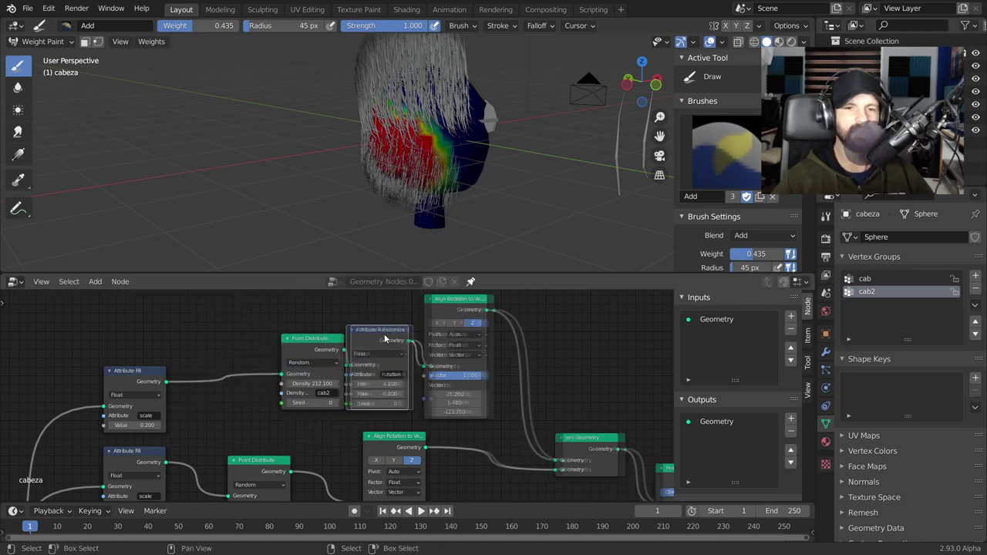
Step: Set the rotation randomization range to Min 1.200 and Max 4.200
scroll(461, 348, up, 3)
mouse_move(447, 378)
mouse_down()
mouse_move(432, 379)
mouse_move(470, 378)
mouse_move(482, 392)
mouse_up()
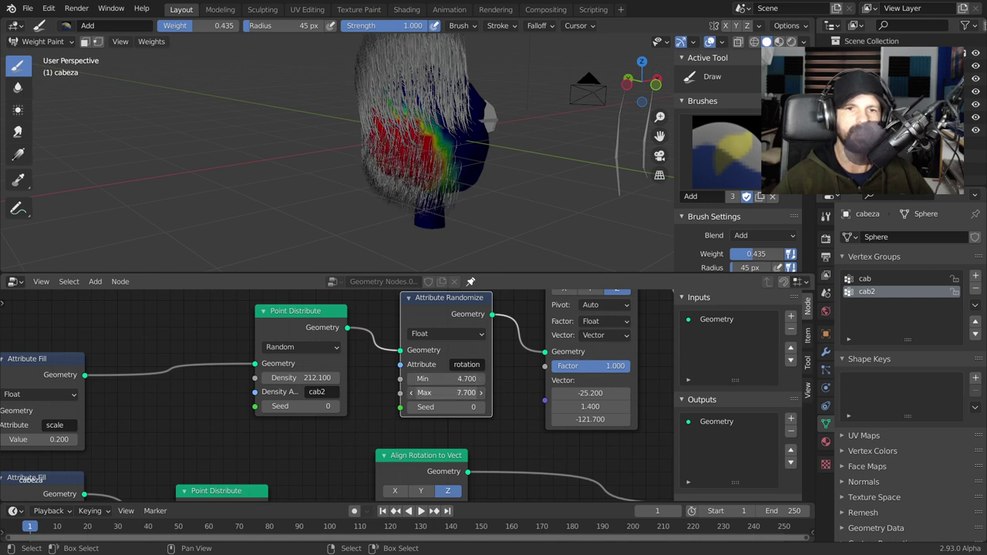
scroll(392, 227, up, 3)
mouse_move(393, 227)
middle_down()
mouse_move(301, 108)
mouse_move(331, 154)
middle_up()
drag(463, 379, 435, 378)
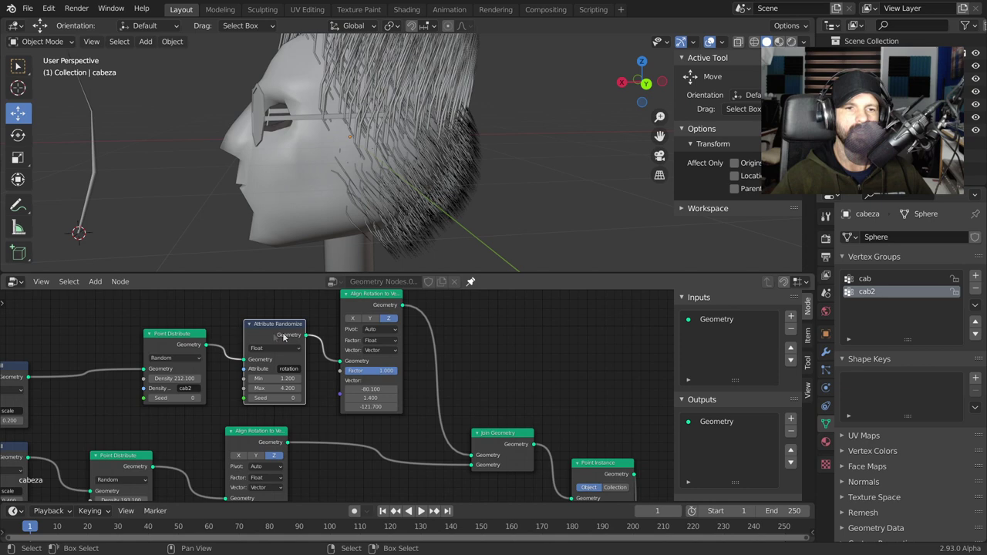
middle_drag(284, 337, 498, 327)
click(258, 349)
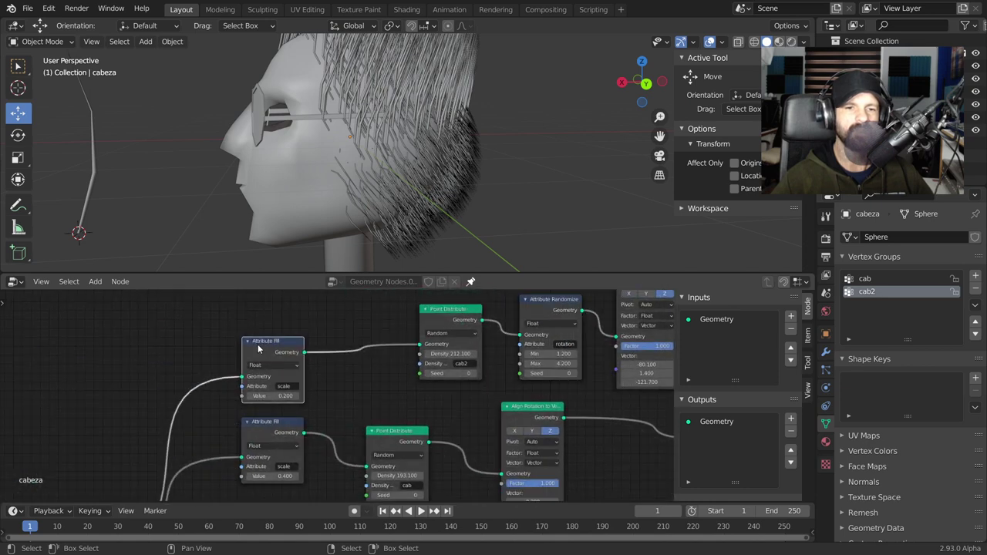
Step: Move Attribute Randomize ahead of Point Distribute and delete the upper Attribute Fill node
scroll(572, 330, down, 1)
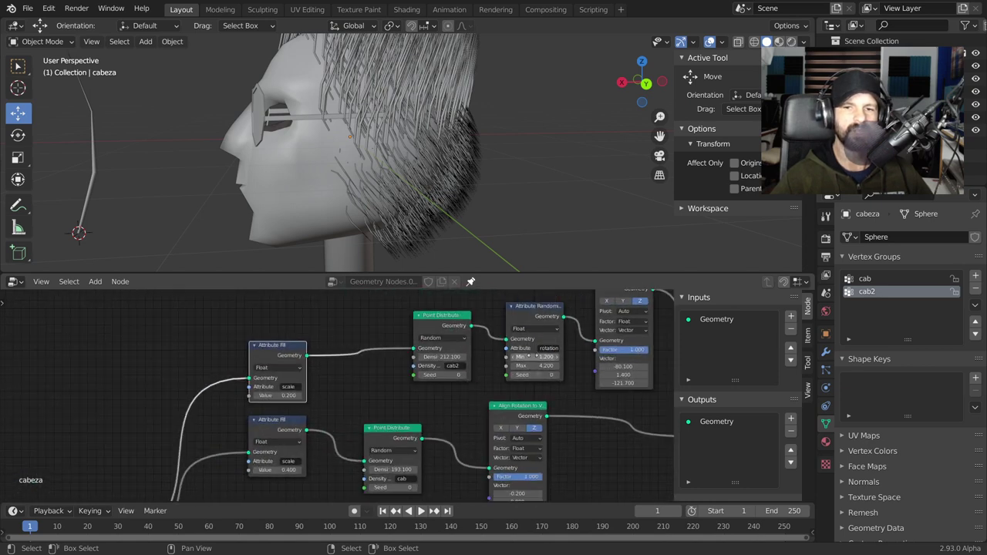
click(530, 310)
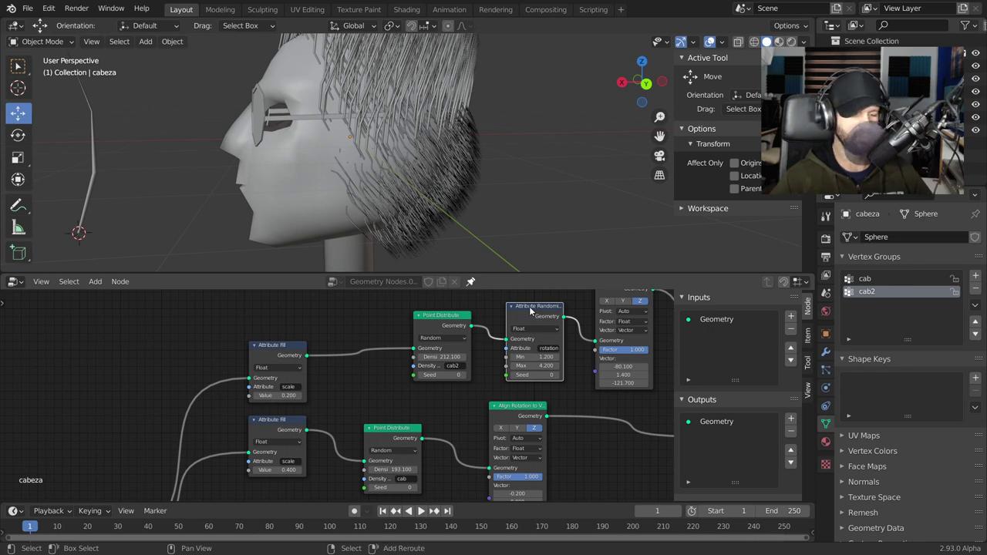
drag(530, 310, 360, 332)
scroll(358, 345, up, 2)
scroll(358, 345, up, 1)
click(275, 333)
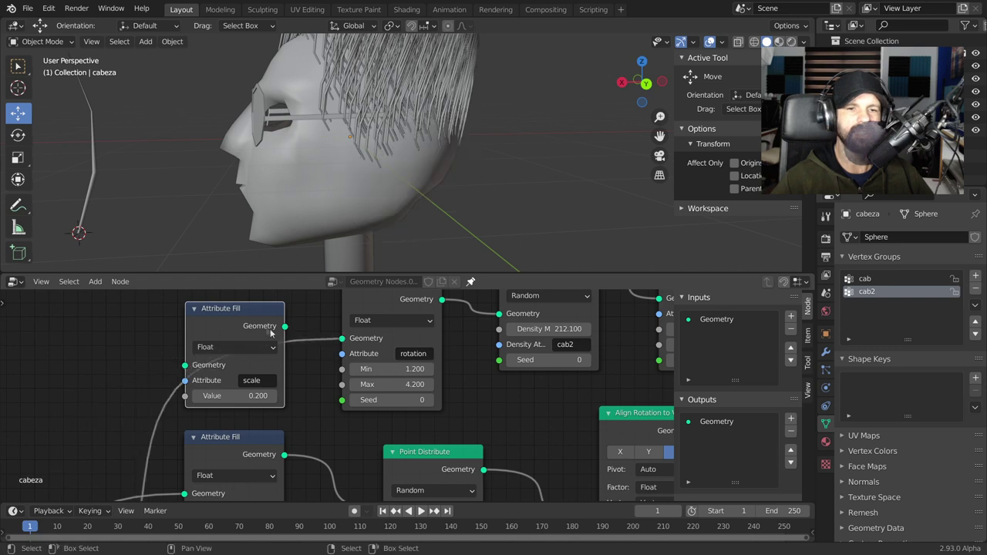
key(ctrl+x)
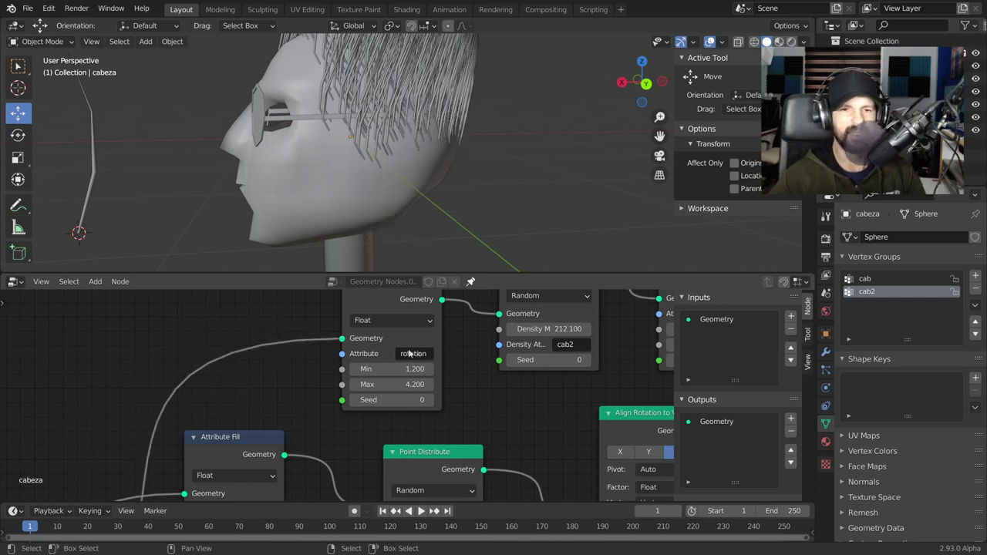
Step: Make scale the randomized attribute and settle its Min at 0.400
text(scale)
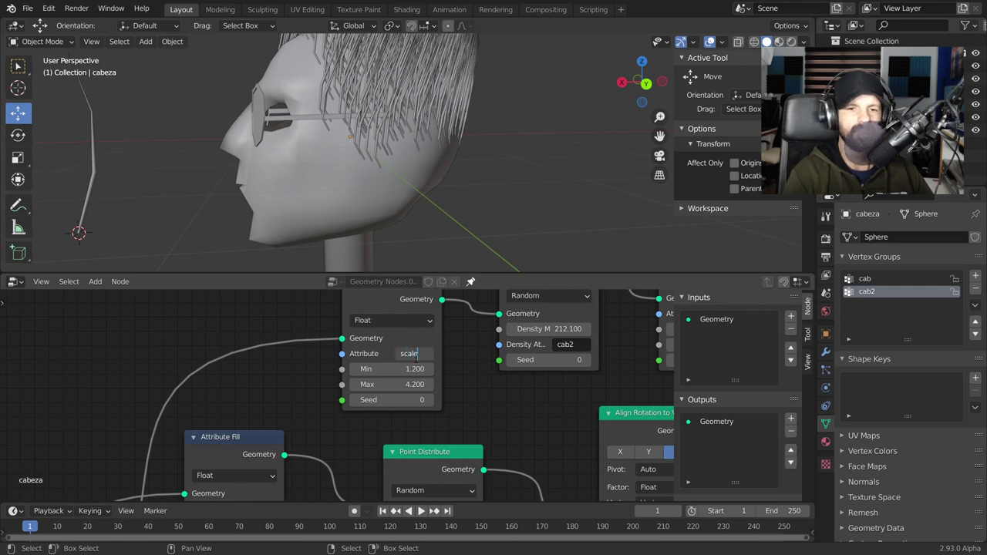
key(Return)
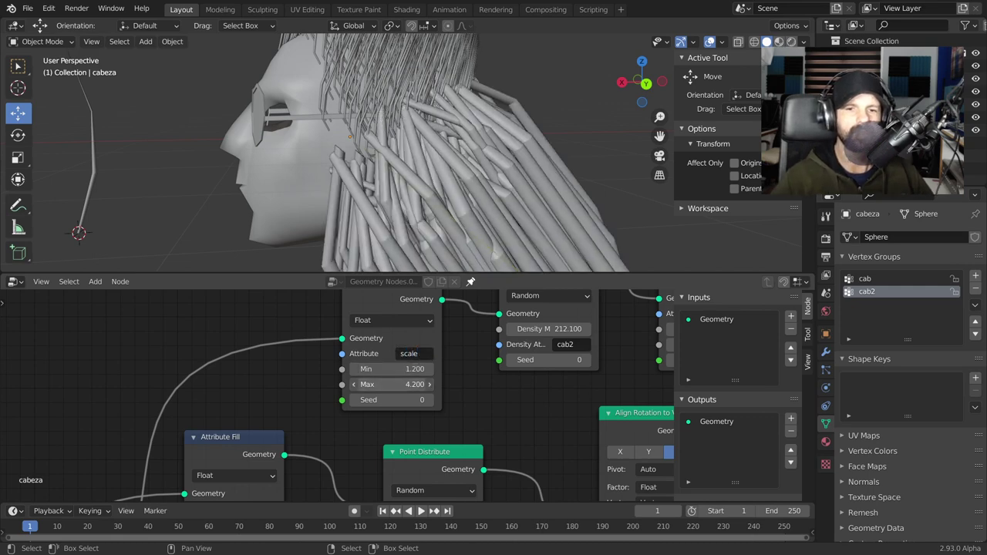
key(minus)
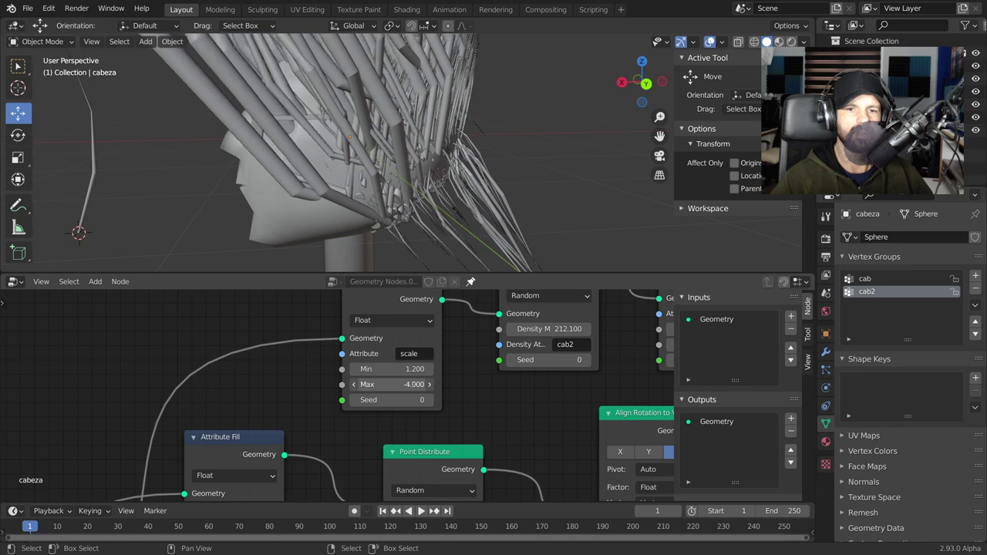
mouse_move(393, 368)
mouse_down()
mouse_move(362, 368)
mouse_move(414, 384)
mouse_up()
text(-4.600)
click(414, 384)
text(5)
key(Return)
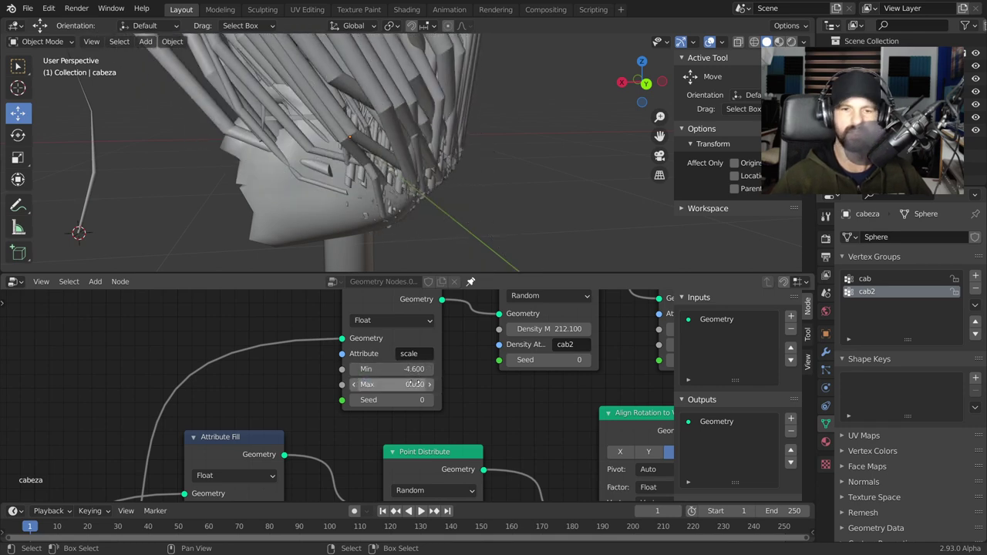
drag(423, 365, 463, 365)
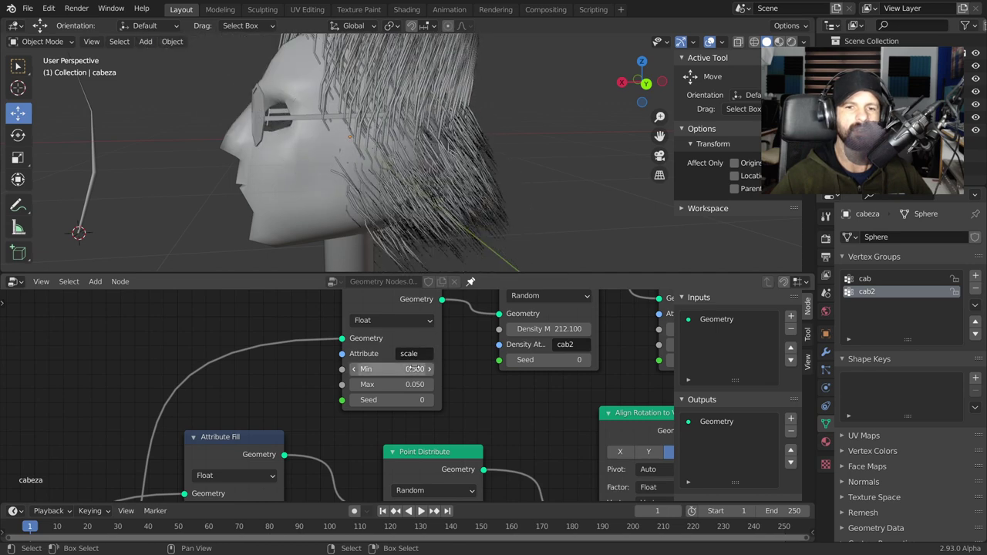
scroll(391, 376, up, 1)
click(358, 363)
click(359, 363)
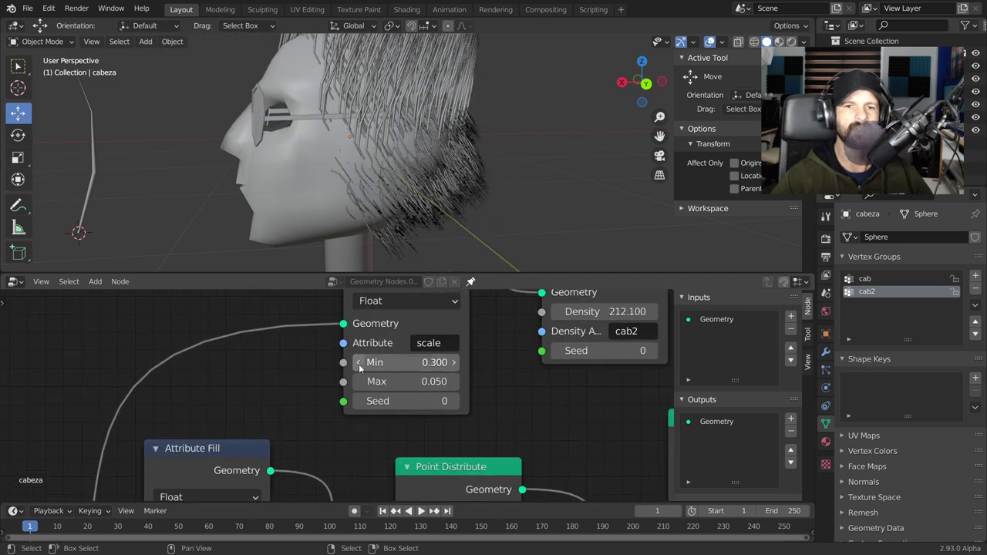
click(454, 363)
Step: Lower the scale Max to -0.150 and set the Seed to 45
mouse_move(362, 224)
middle_down()
mouse_move(361, 181)
mouse_move(245, 182)
mouse_move(251, 194)
middle_up()
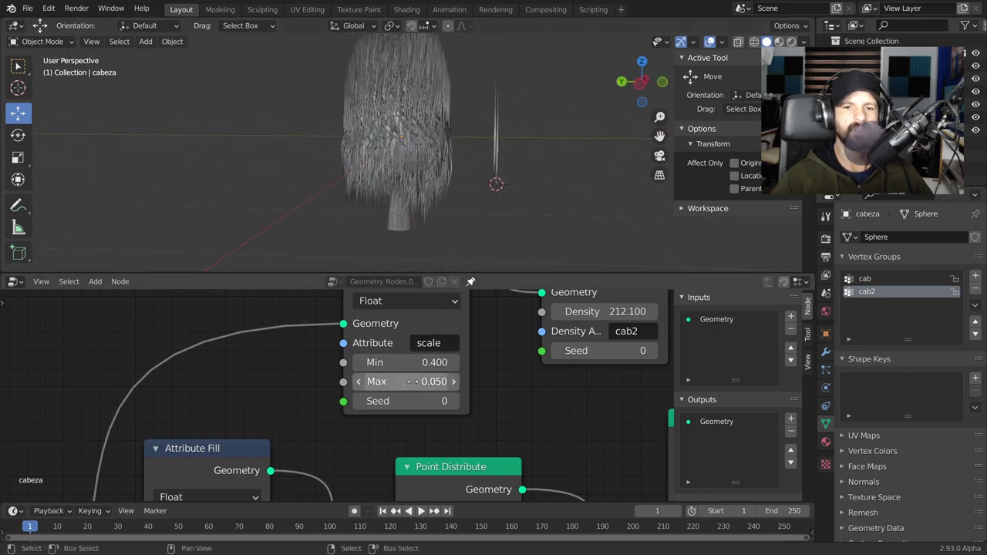
drag(407, 381, 370, 381)
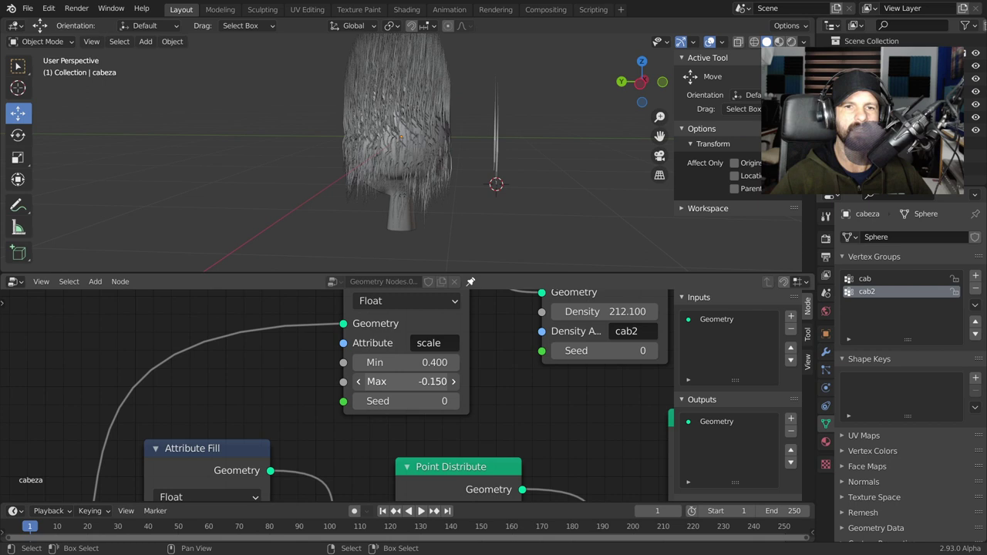
scroll(406, 376, up, 1)
drag(424, 404, 463, 404)
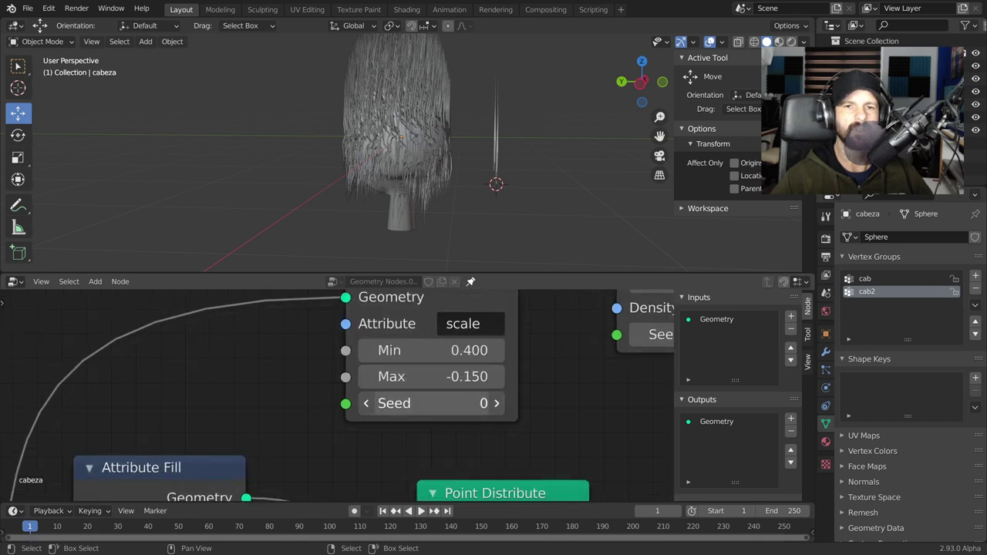
drag(393, 403, 366, 403)
Step: Raise Point Distribute density to 780.600 and set the align vector to 11.100, -6.000, -121.700
mouse_move(448, 48)
middle_down()
mouse_move(289, 129)
mouse_move(324, 125)
mouse_move(406, 182)
middle_up()
scroll(544, 329, down, 1)
middle_drag(544, 329, 313, 347)
scroll(313, 346, down, 1)
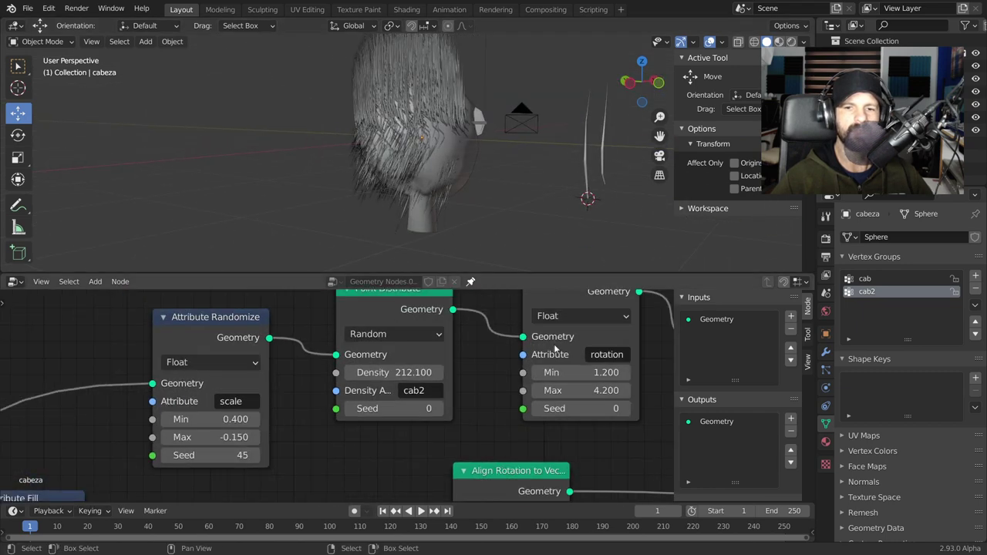
middle_drag(601, 350, 385, 350)
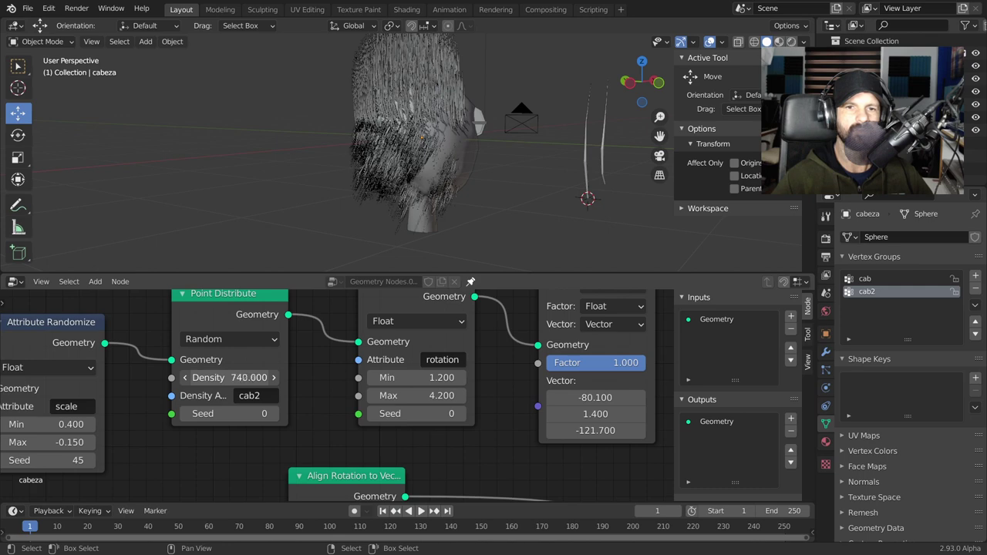
Step: Switch the head into Weight Paint mode
scroll(400, 155, up, 5)
middle_drag(401, 154, 380, 122)
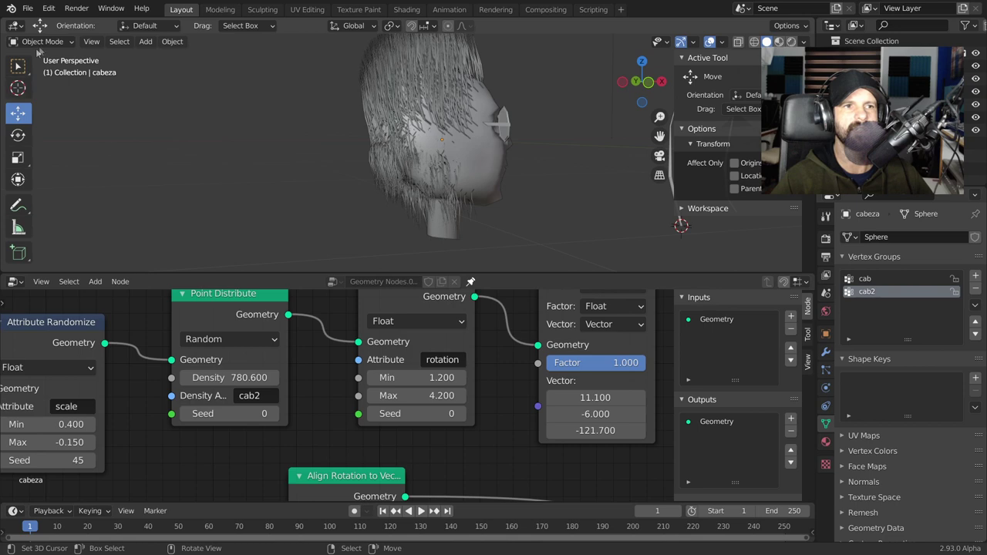
click(40, 42)
click(43, 99)
Step: Paint more weight across the cheek, checking the head from several angles
drag(355, 128, 424, 133)
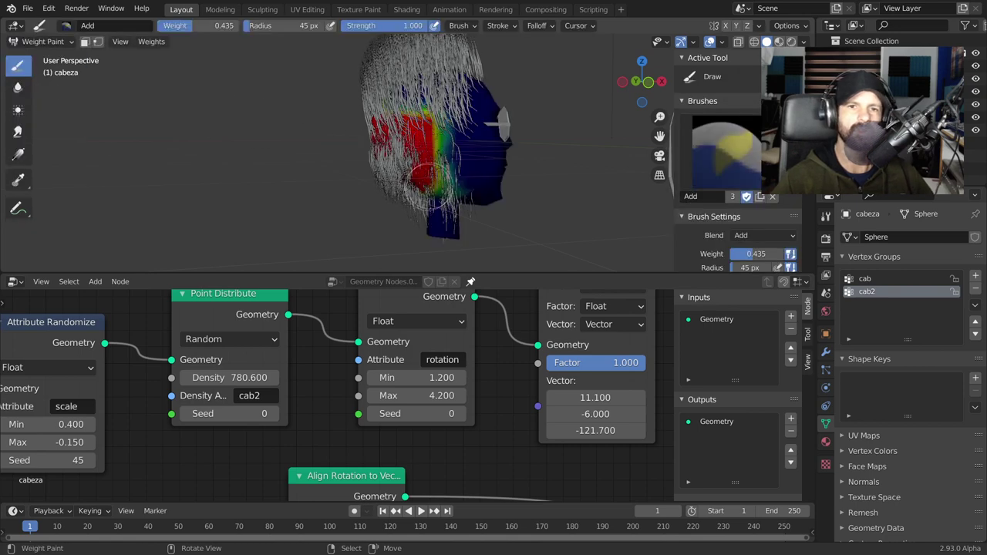
middle_drag(420, 120, 524, 124)
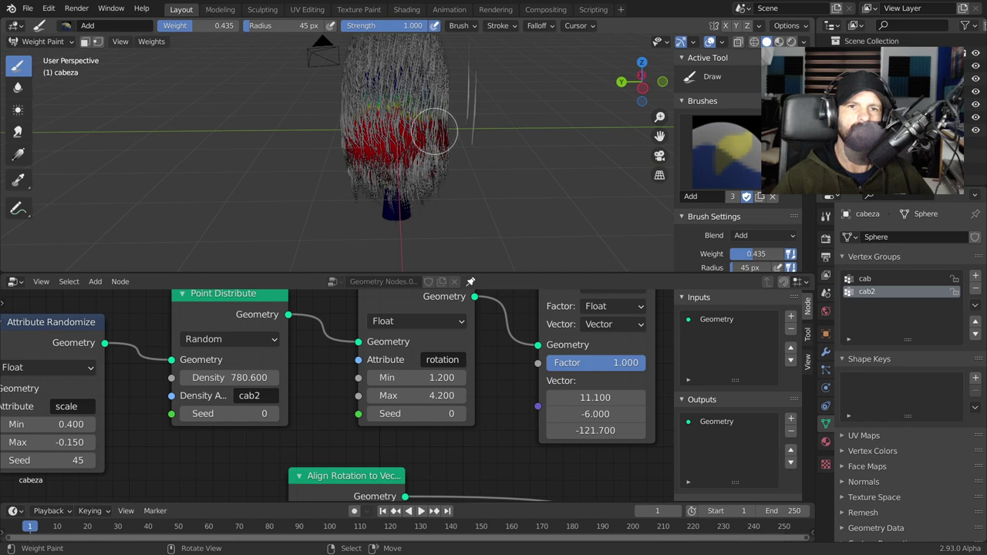
middle_drag(414, 89, 381, 115)
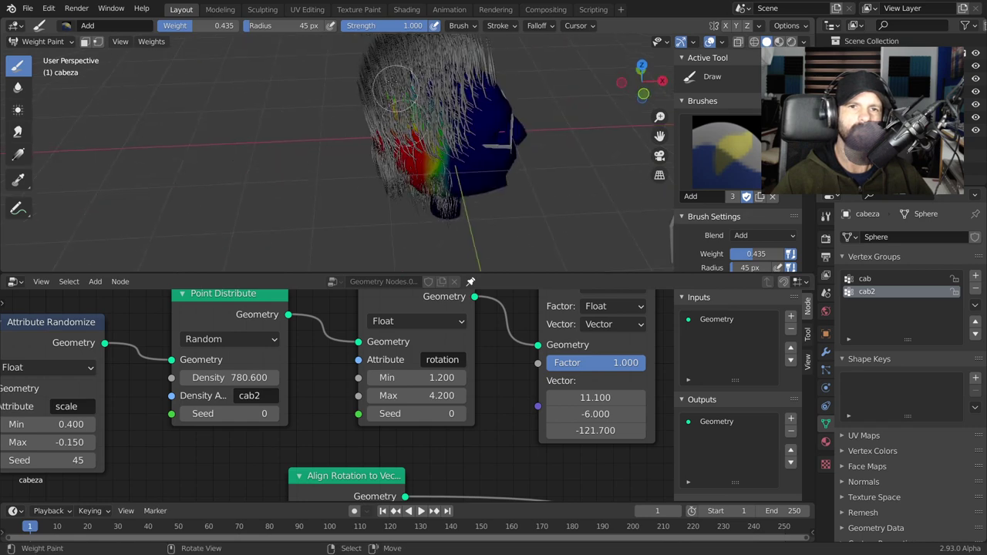
middle_drag(427, 143, 463, 150)
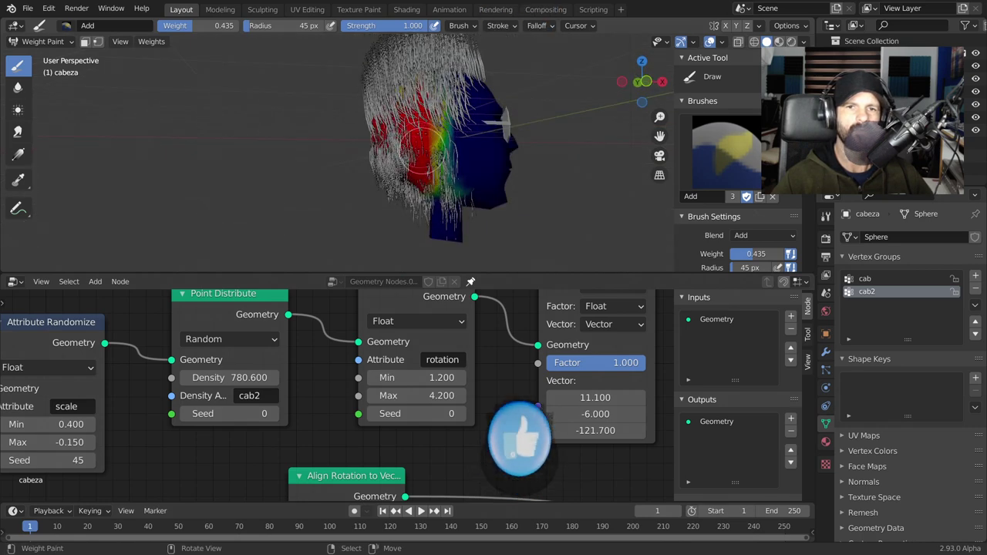
Step: Widen the rotation randomize range, raising Max to 15.800 and Min to about 6.300
scroll(370, 396, up, 1)
scroll(370, 395, up, 1)
drag(408, 397, 493, 395)
mouse_move(416, 373)
mouse_down()
mouse_move(485, 373)
mouse_move(343, 367)
mouse_up()
scroll(280, 362, down, 1)
drag(246, 378, 246, 378)
Step: Set Point Distribute density 775.600 and seed 23, and raise the scale minimum to 0.900
drag(231, 412, 255, 413)
scroll(255, 412, down, 1)
middle_drag(131, 362, 318, 326)
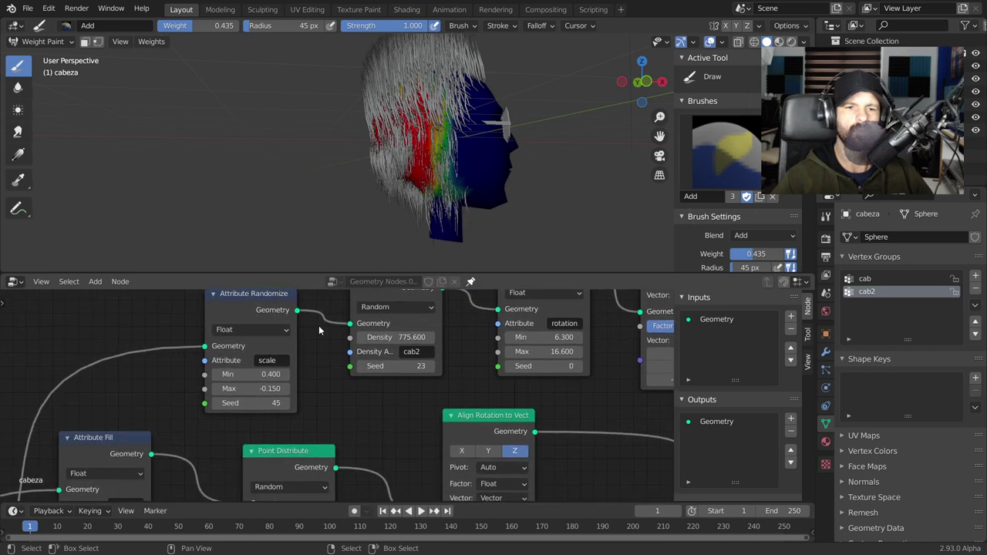
scroll(319, 325, up, 2)
mouse_move(206, 363)
mouse_down()
mouse_move(236, 363)
mouse_move(208, 362)
mouse_up()
mouse_move(431, 177)
middle_down()
mouse_move(478, 185)
mouse_move(452, 225)
middle_up()
Step: Lower the scale minimum to 0.600 and reduce the density to 774.100
scroll(452, 226, up, 3)
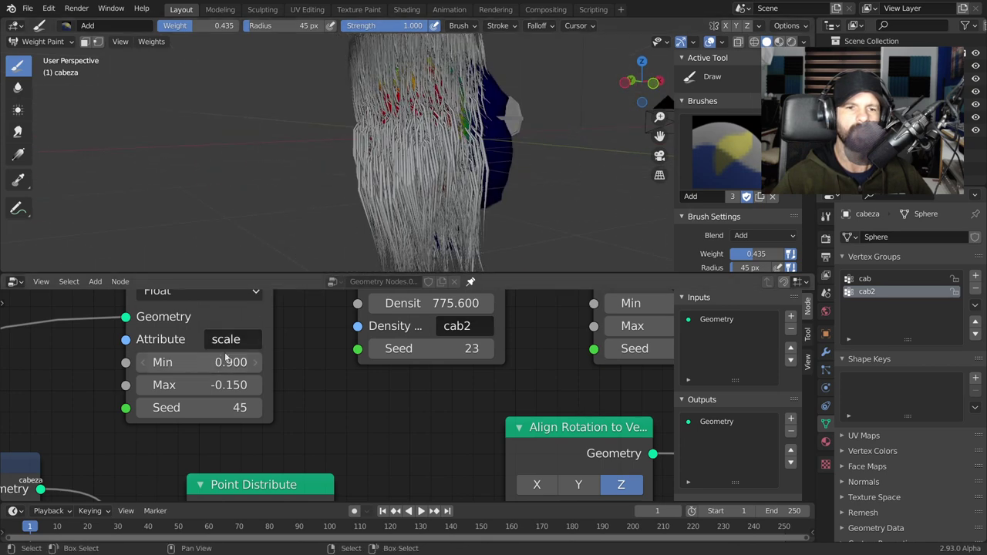
click(141, 363)
click(141, 362)
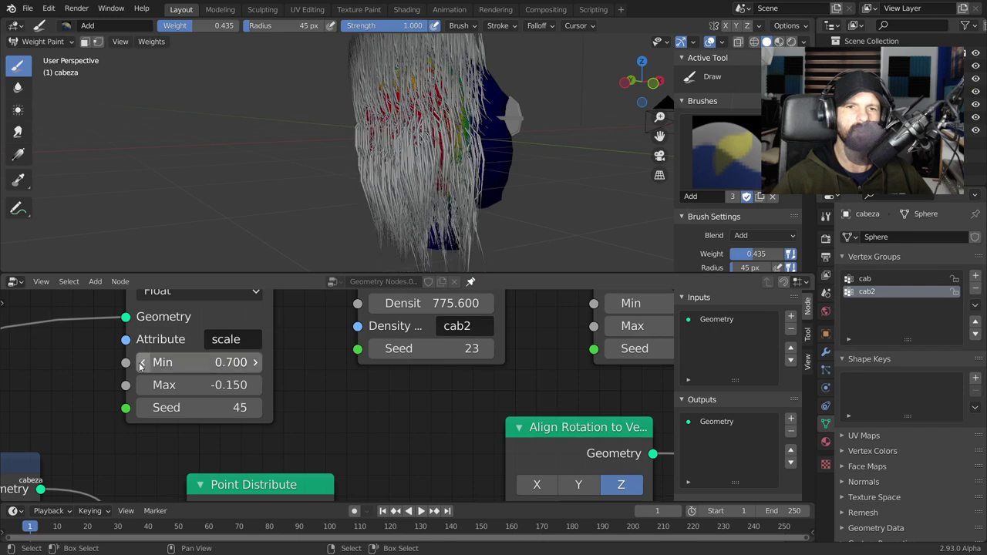
click(141, 363)
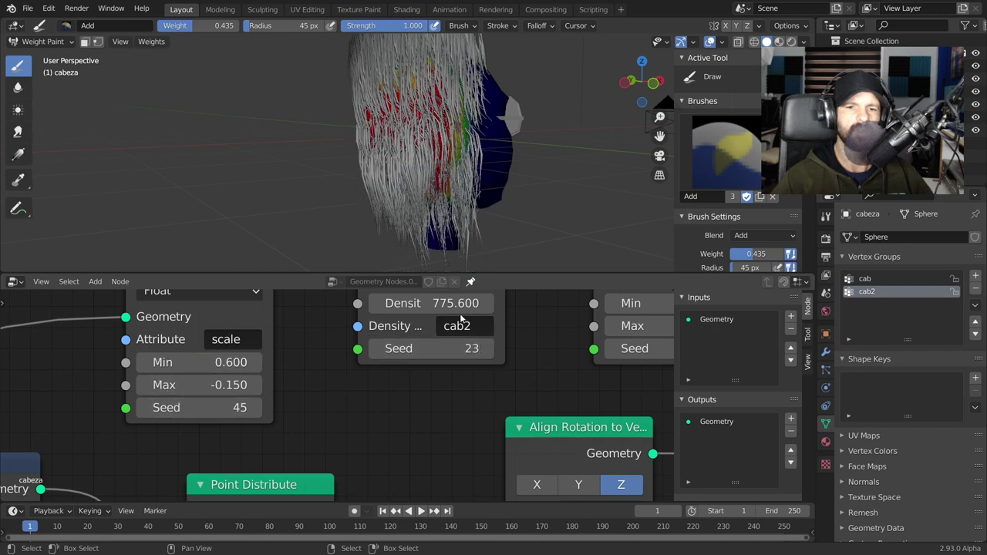
click(374, 303)
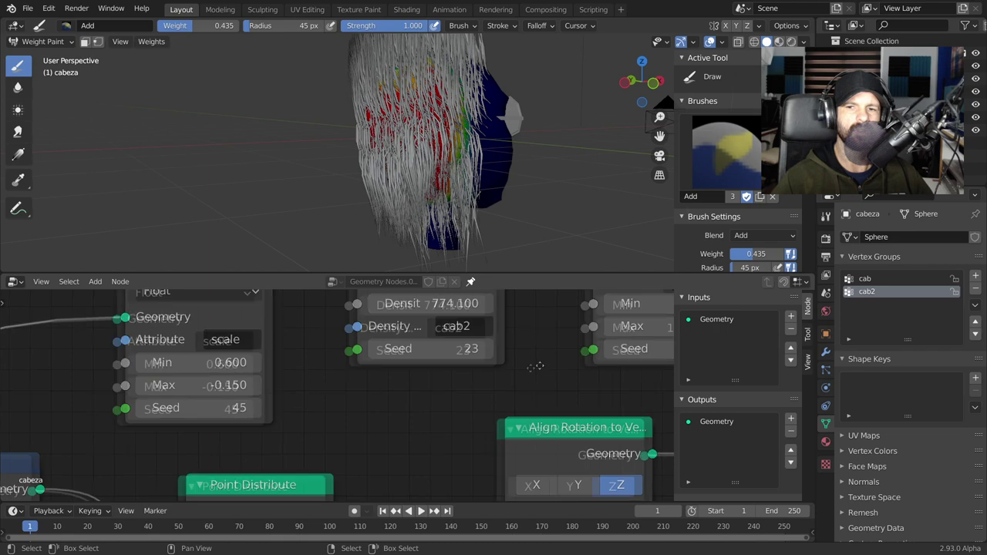
Step: Set the rotation minimum to 6.200 and raise the align vector X to 26.200
middle_drag(375, 303, 110, 354)
drag(401, 353, 393, 353)
middle_drag(565, 347, 370, 358)
scroll(370, 358, up, 1)
drag(390, 390, 462, 390)
drag(400, 390, 432, 390)
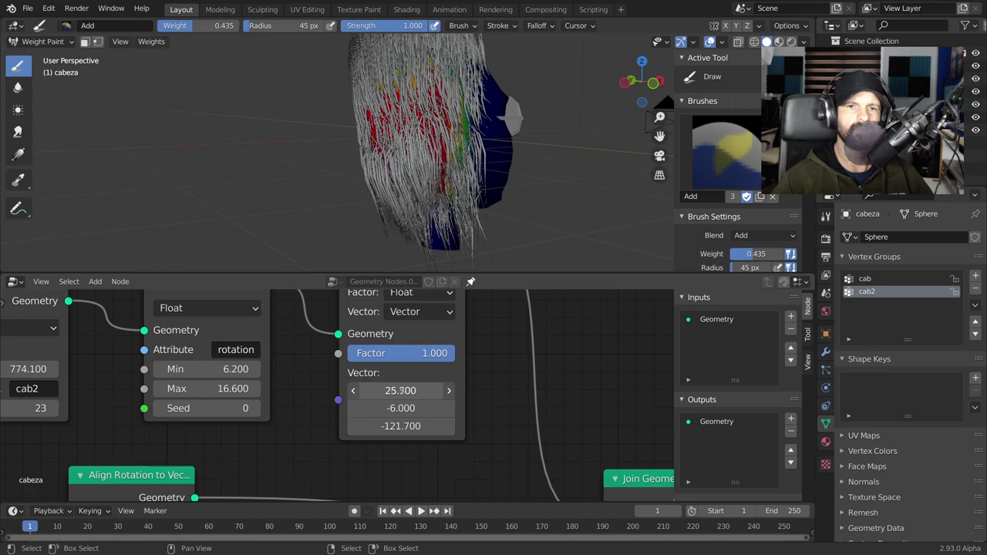
mouse_move(412, 248)
middle_down()
mouse_move(565, 201)
mouse_move(575, 215)
middle_up()
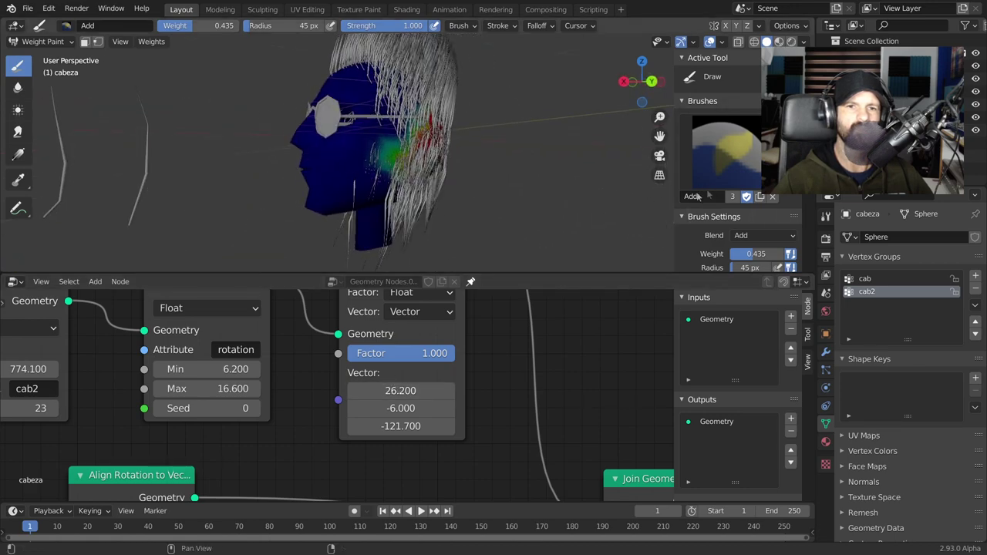
Step: Choose the Subtract weight-paint brush and remove some weight from the cheek front
click(691, 156)
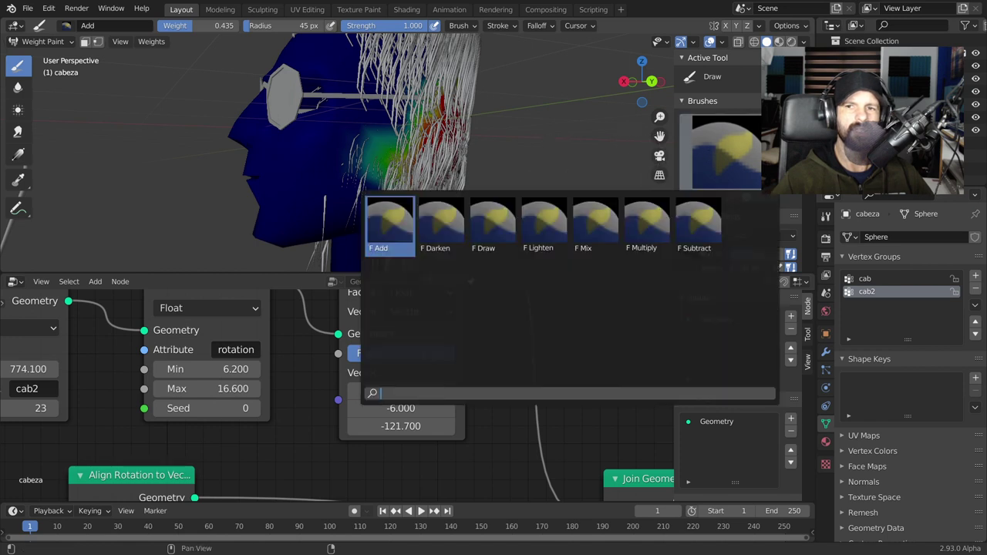
click(698, 225)
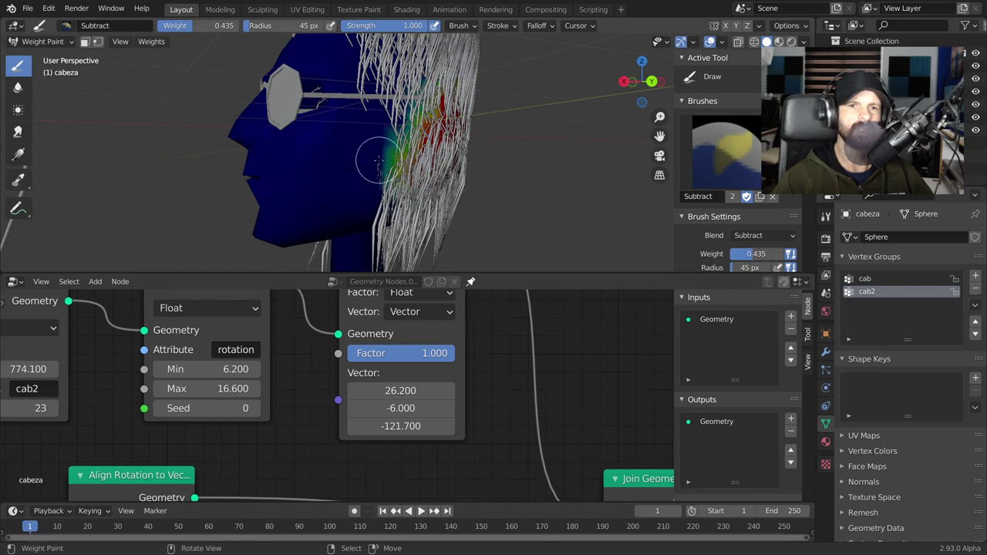
middle_drag(378, 161, 475, 190)
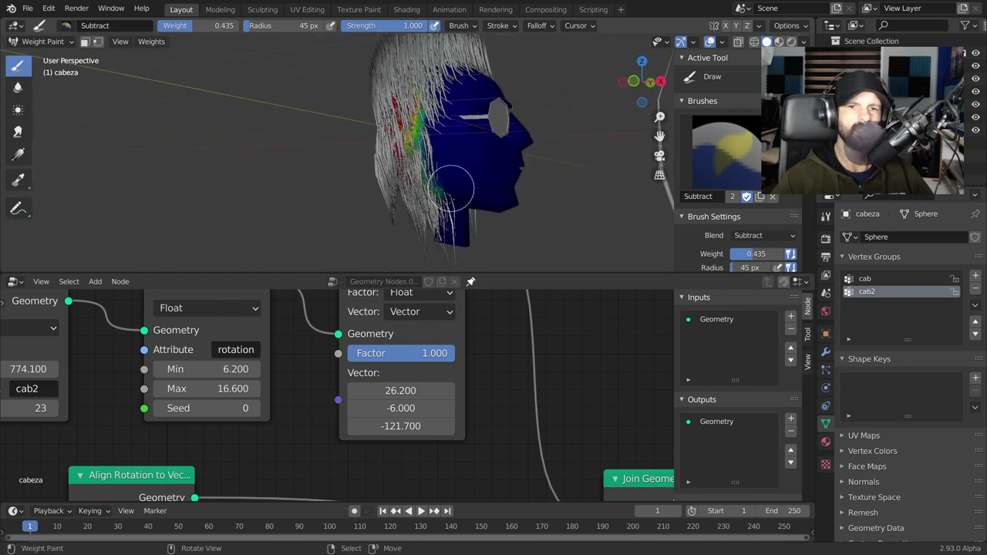
Step: Set the align vector to -2.800, -2.800, -134.400 and tweak the rotation randomize Min
mouse_move(447, 161)
middle_down()
mouse_move(339, 164)
mouse_move(228, 140)
middle_up()
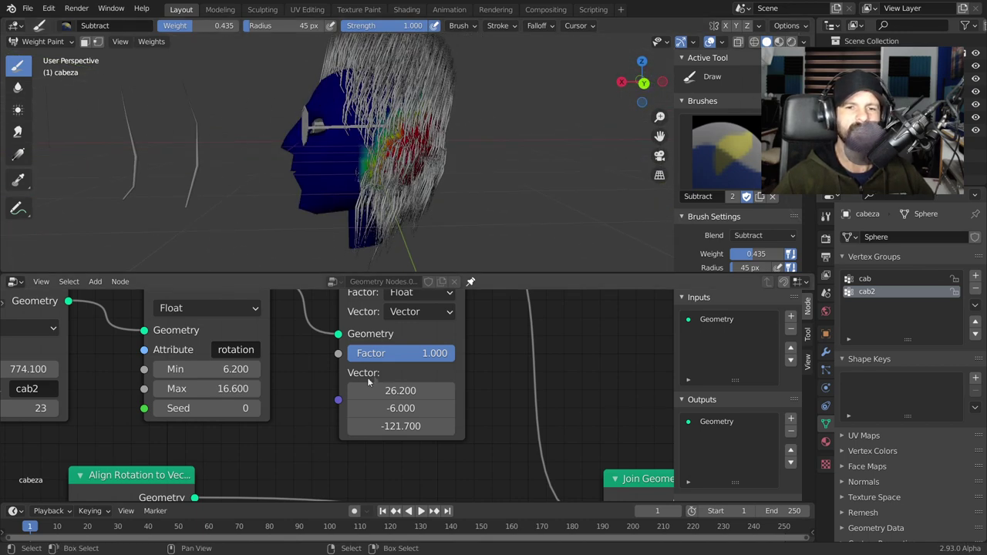
mouse_move(400, 390)
mouse_down()
mouse_move(416, 390)
mouse_move(378, 390)
mouse_move(420, 408)
mouse_up()
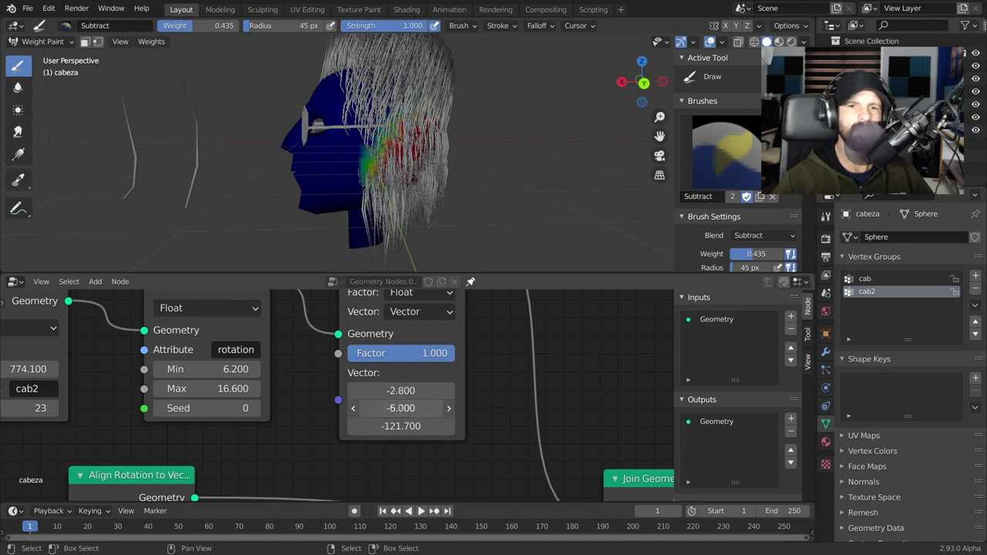
drag(401, 426, 390, 425)
scroll(437, 375, down, 2)
scroll(437, 375, down, 2)
drag(404, 383, 378, 375)
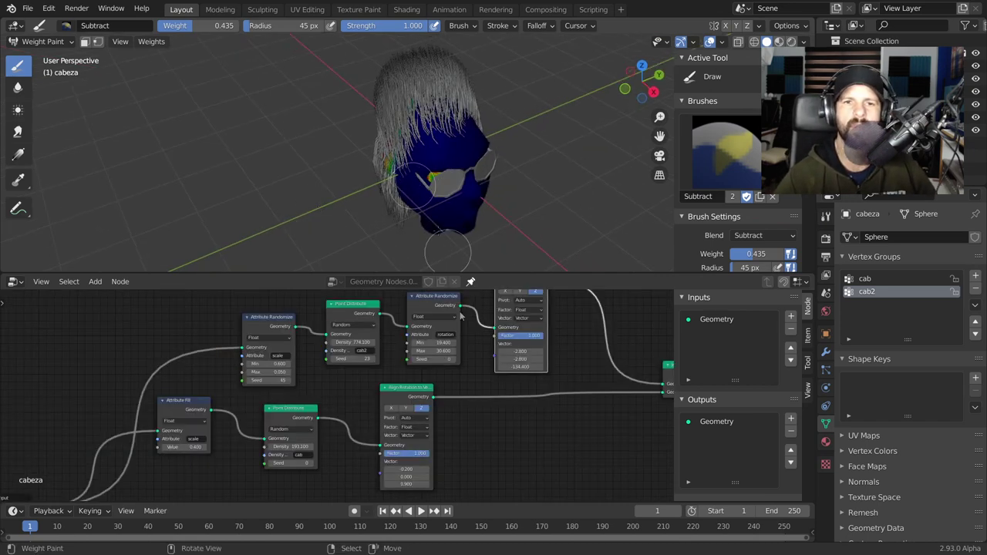
middle_drag(461, 315, 375, 343)
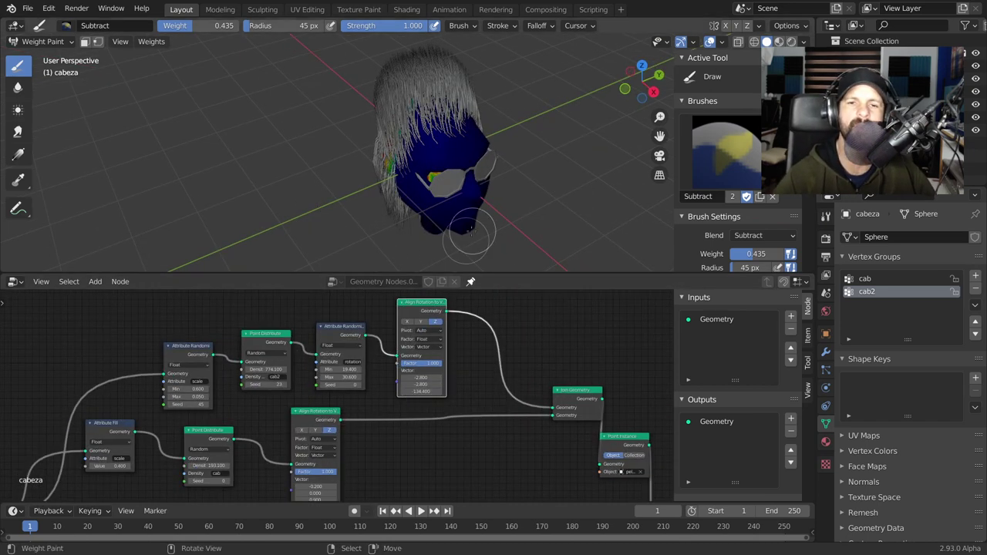
middle_drag(472, 228, 418, 165)
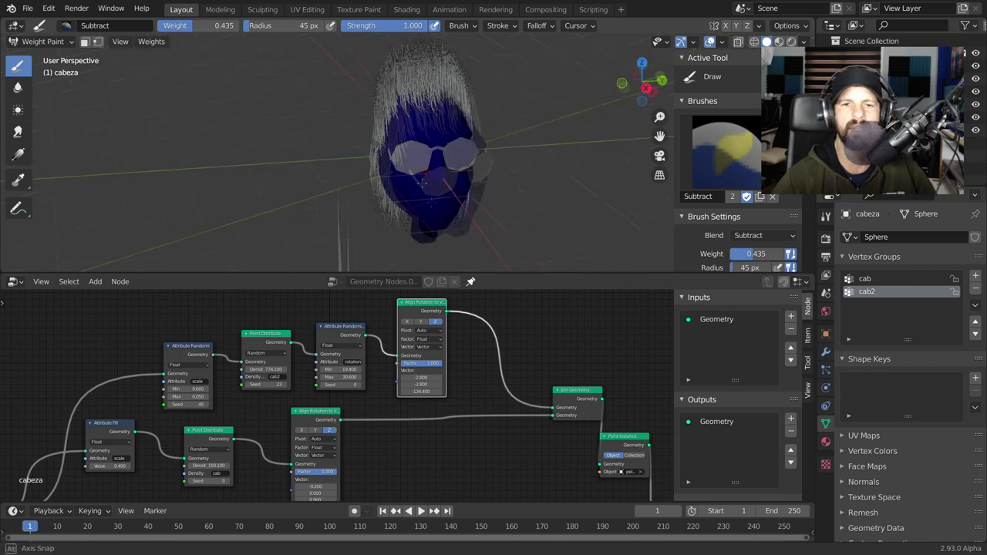
Step: Add a new vertex group named 'bar' to the cabeza head
click(975, 276)
text(bar)
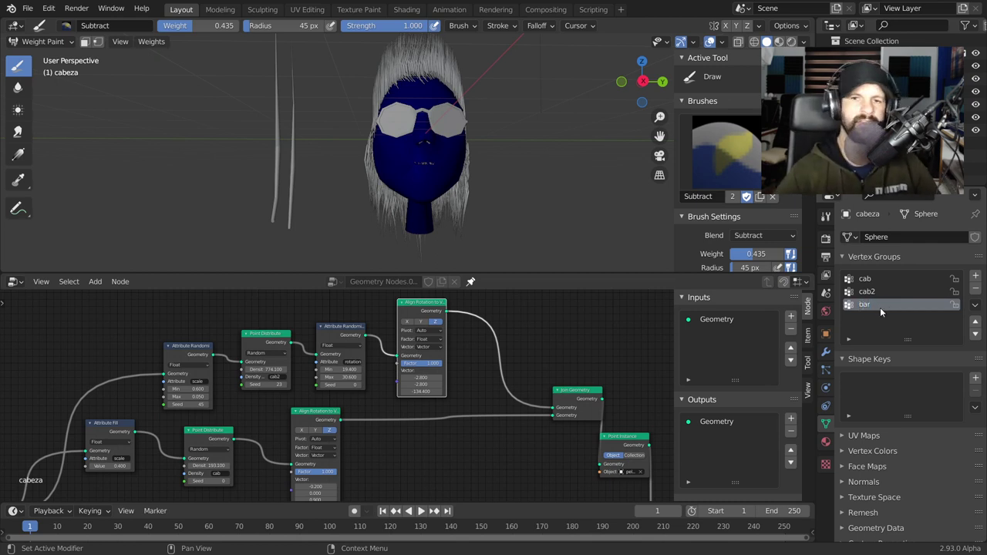
key(Return)
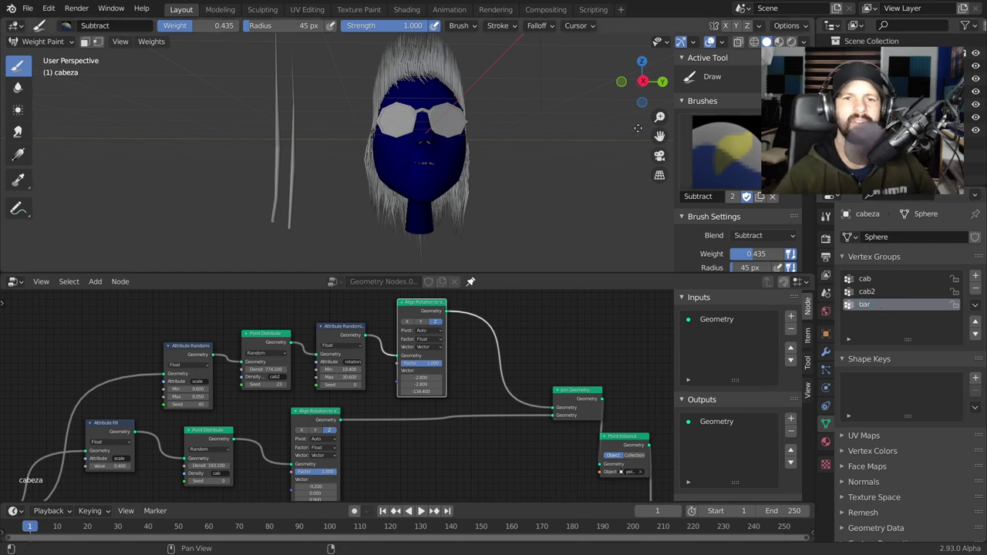
middle_drag(479, 129, 586, 188)
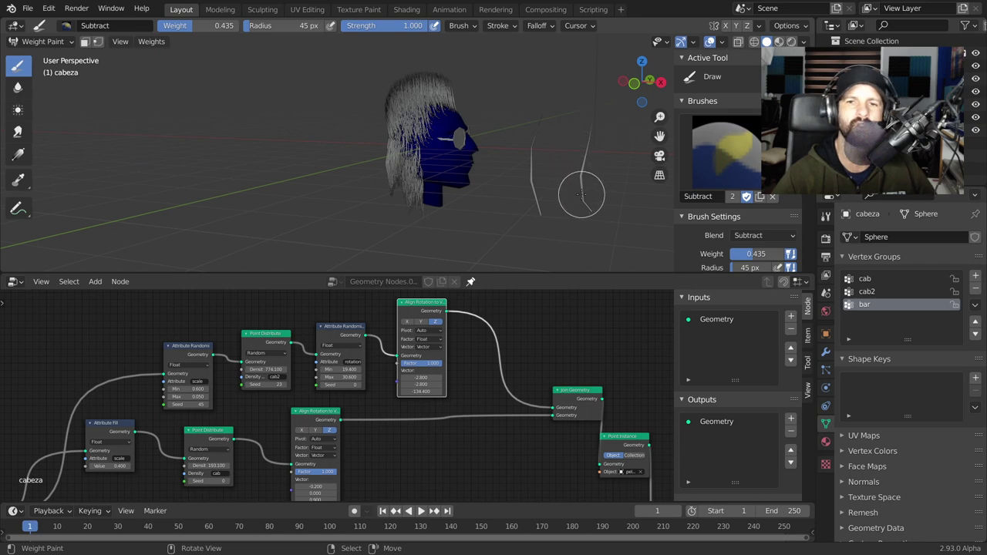
Step: Tidy the node graph and frame the strand chain near the output
scroll(438, 316, down, 1)
scroll(438, 316, down, 1)
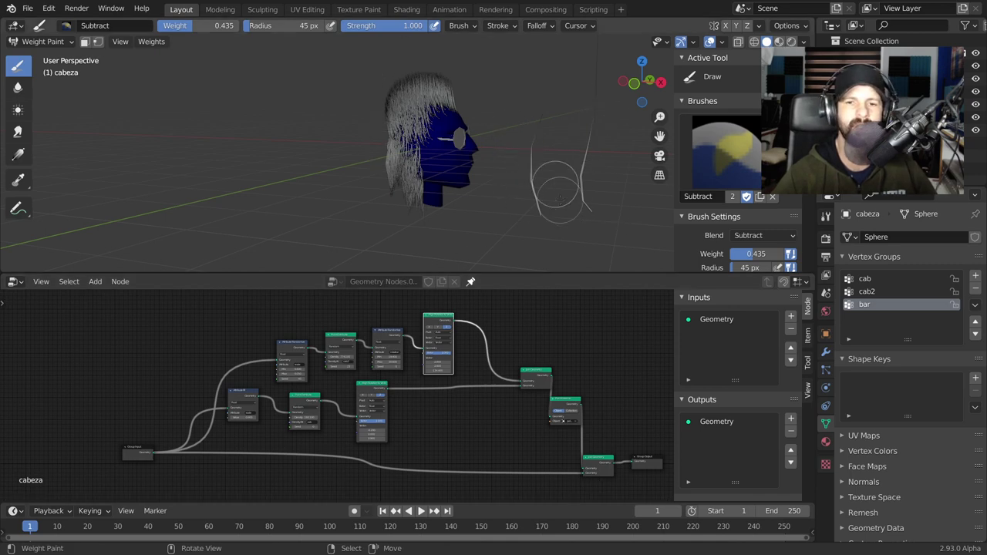
scroll(514, 330, up, 1)
scroll(432, 354, up, 2)
scroll(355, 378, up, 1)
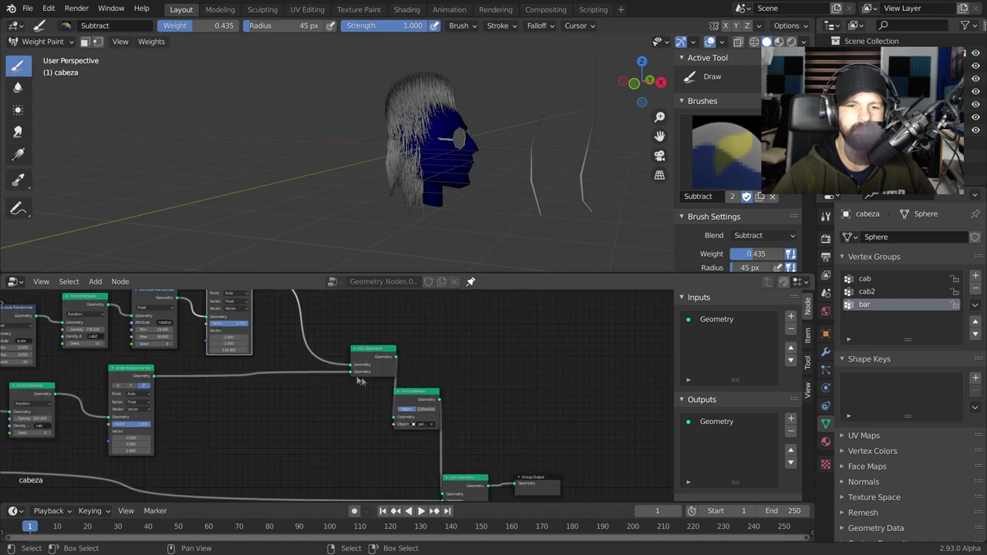
drag(403, 395, 443, 368)
mouse_move(148, 343)
middle_down()
mouse_move(357, 366)
mouse_move(123, 332)
middle_up()
drag(368, 346, 455, 419)
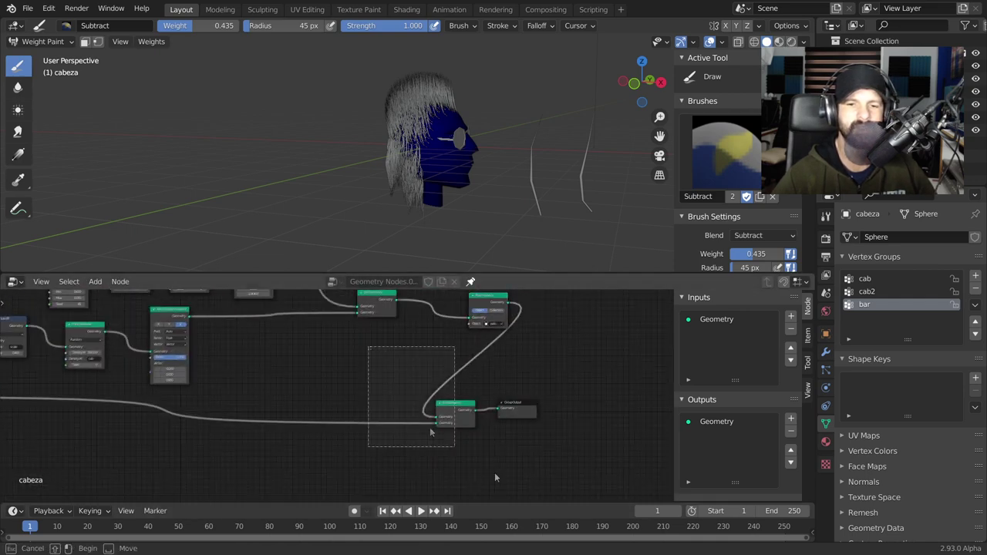
key(ctrl+v)
scroll(465, 409, down, 5)
Step: Duplicate the strand node chain and place the copy above the graph
drag(274, 320, 494, 377)
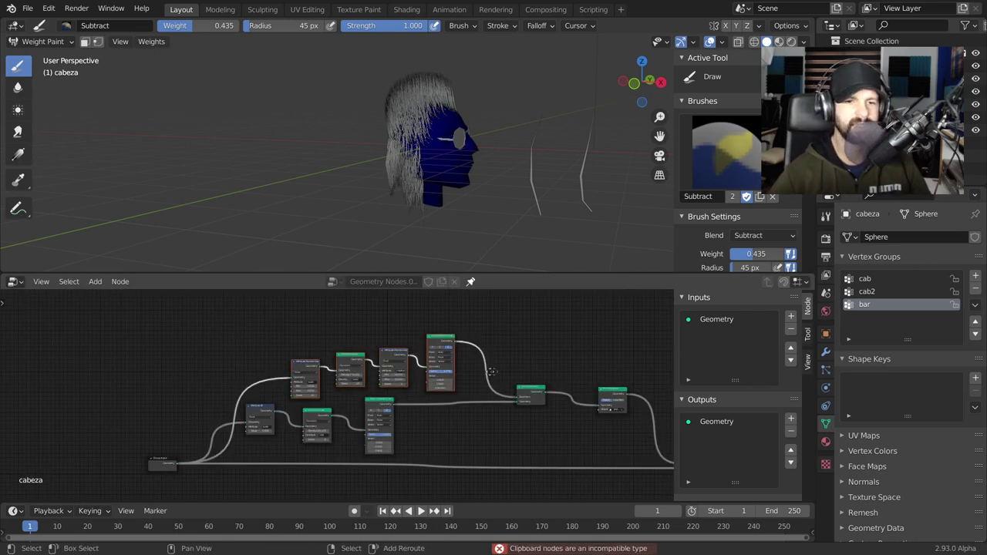
key(shift+d)
click(490, 306)
middle_drag(396, 329, 503, 342)
Step: Connect the Group Input geometry to the duplicated strand chain
mouse_move(271, 477)
mouse_down()
mouse_move(258, 469)
mouse_move(307, 433)
mouse_up()
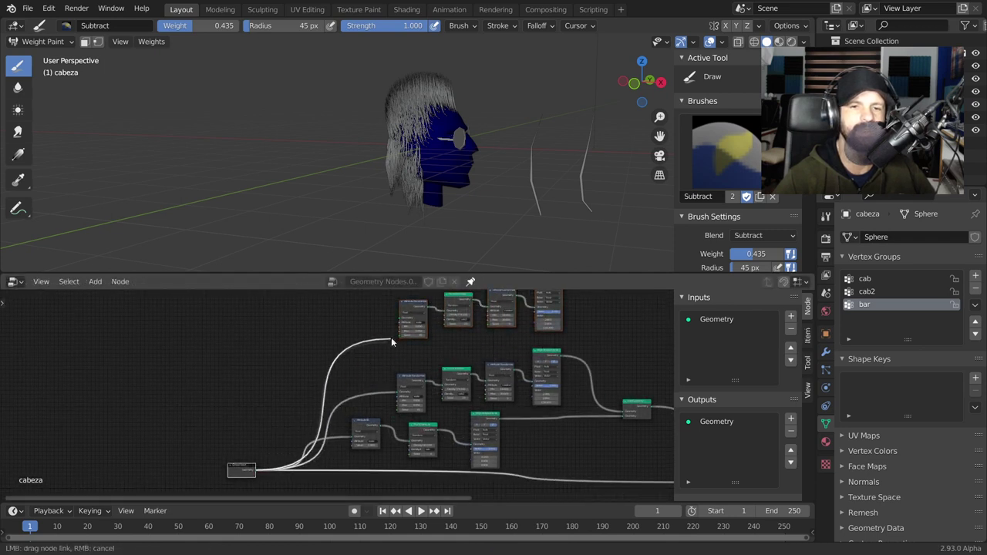
drag(405, 322, 405, 322)
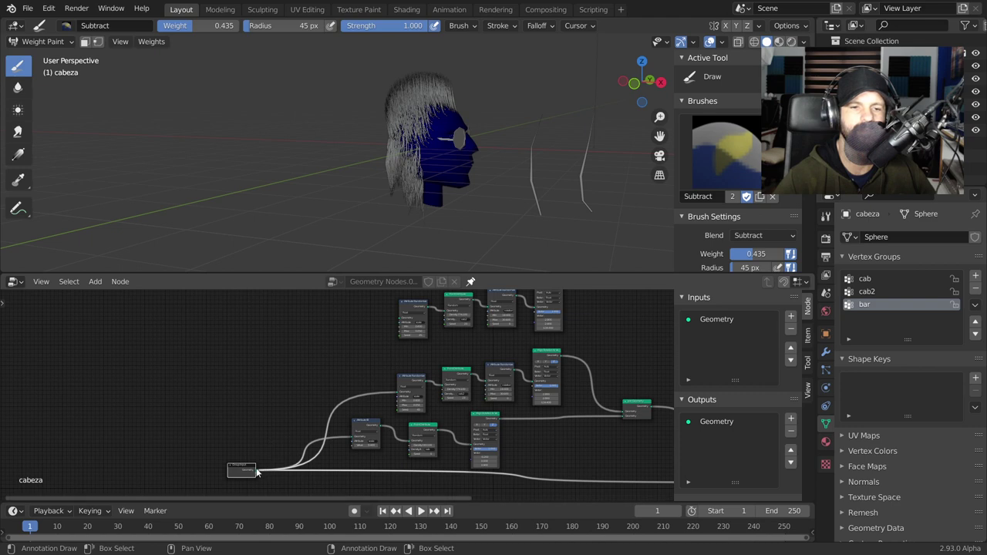
drag(256, 472, 397, 324)
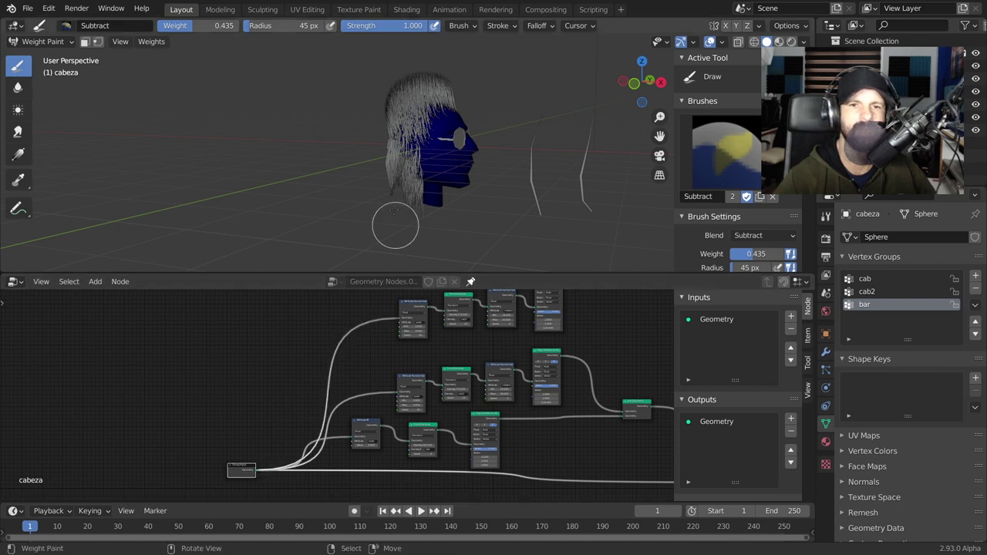
scroll(404, 232, up, 2)
scroll(443, 387, up, 2)
Step: Rearrange the joining and strand instancing nodes to tidy the graph
middle_drag(443, 387, 324, 390)
drag(501, 472, 498, 460)
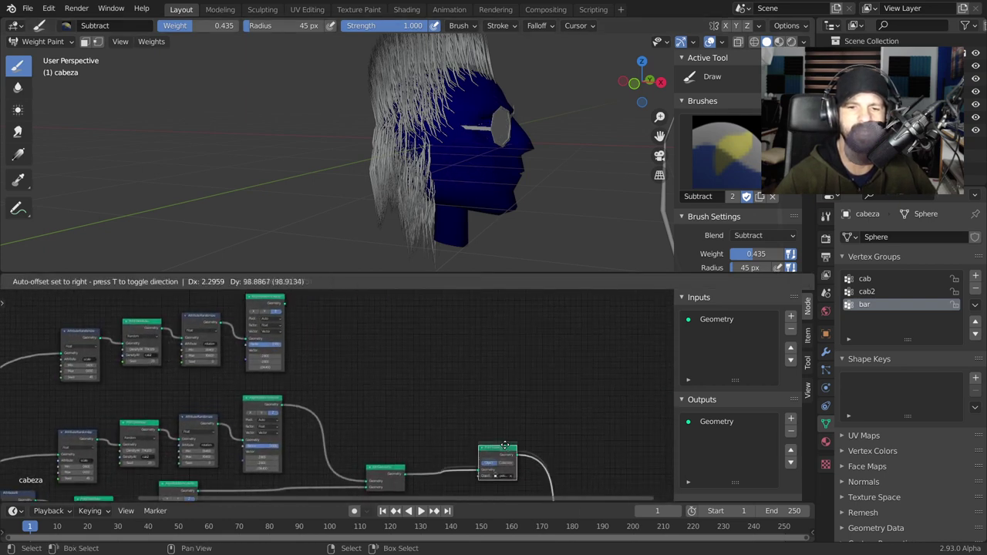
scroll(383, 358, down, 1)
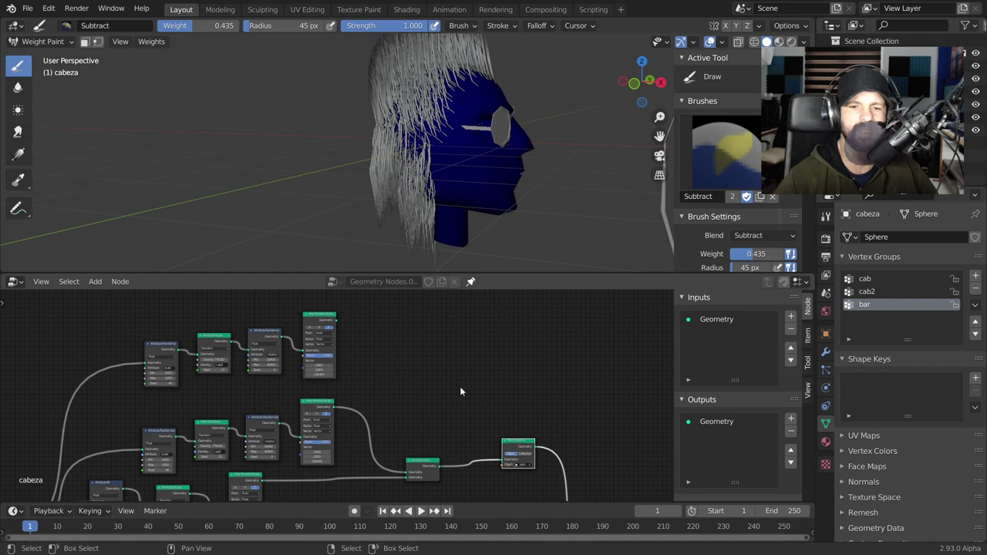
middle_drag(460, 386, 398, 404)
drag(404, 449, 412, 448)
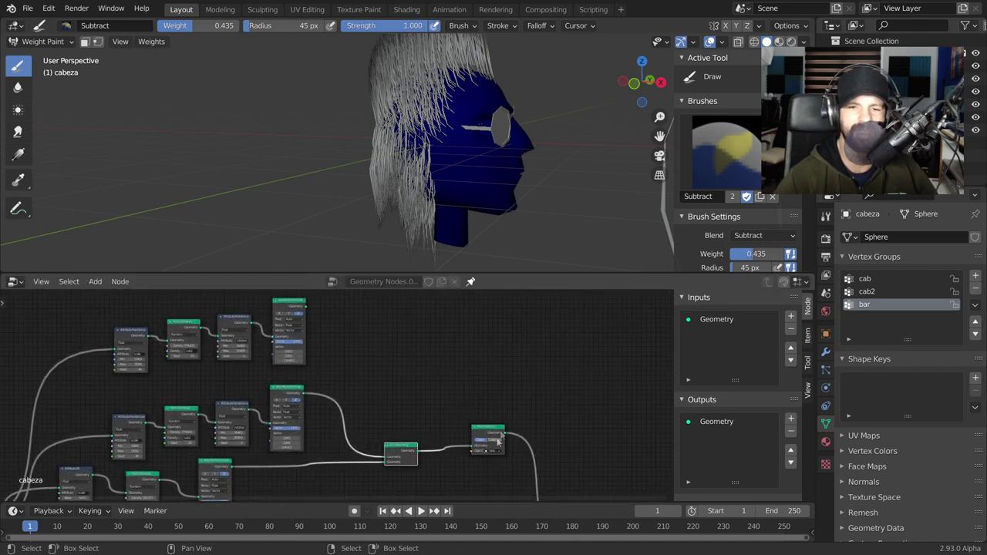
drag(493, 436, 432, 317)
scroll(432, 317, up, 2)
scroll(433, 317, up, 2)
scroll(429, 351, up, 2)
Step: Set the duplicated Point Instance's Object to pelo cabeza
mouse_move(370, 375)
middle_down()
mouse_move(391, 371)
mouse_move(339, 394)
middle_up()
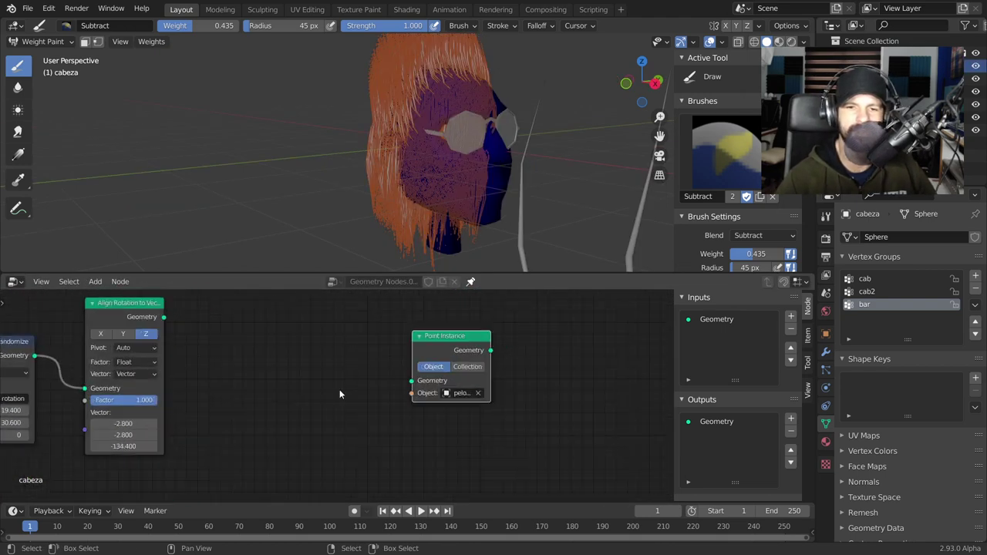
click(462, 395)
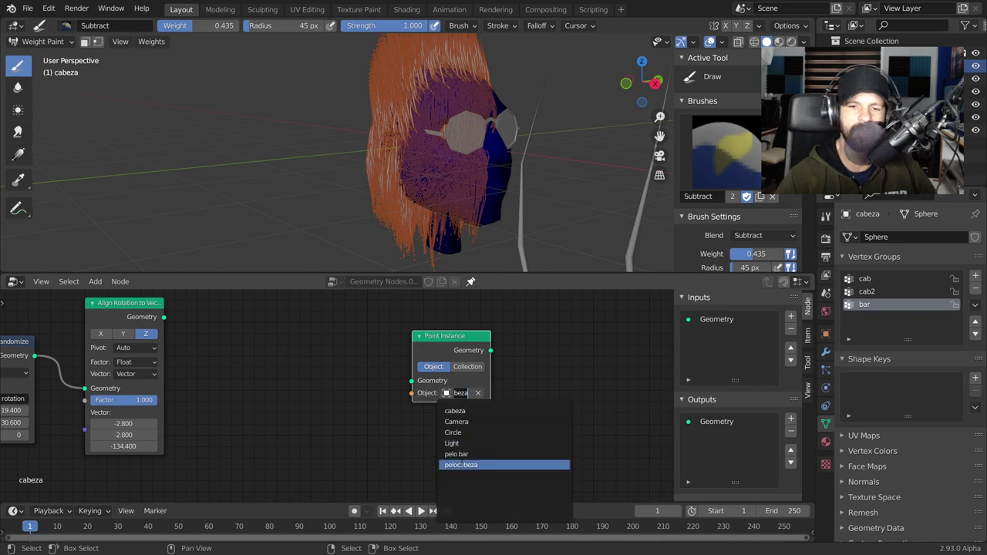
click(460, 465)
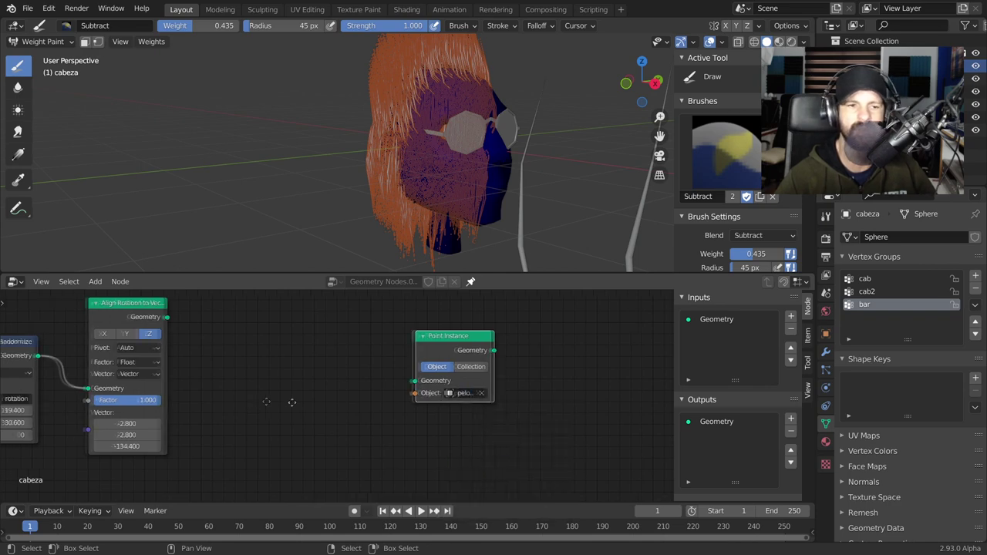
Step: Link Align Rotation's geometry into Point Instance and arrange the branch beside the others
middle_drag(469, 376, 547, 385)
drag(553, 355, 434, 333)
drag(241, 326, 371, 367)
mouse_move(398, 393)
middle_down()
mouse_move(438, 397)
mouse_move(407, 442)
middle_up()
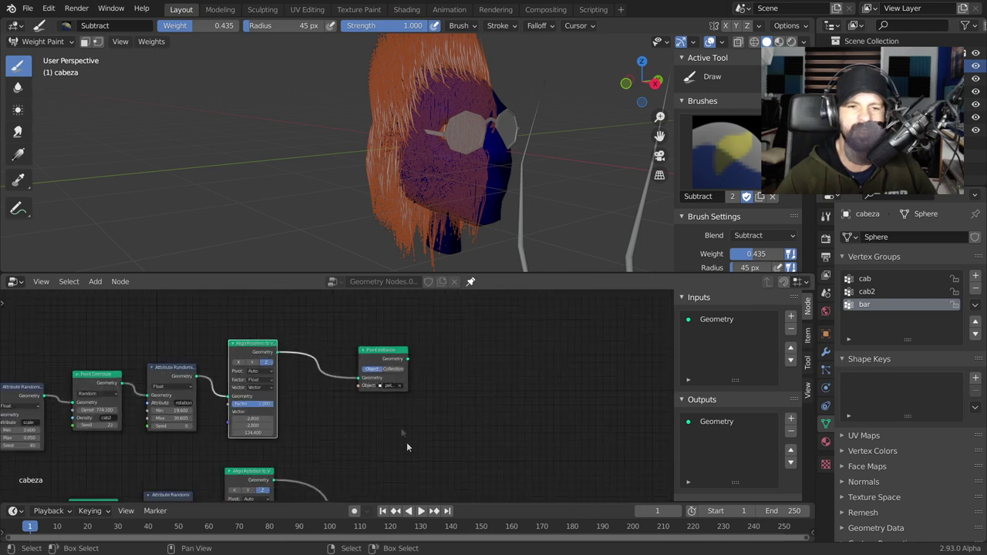
scroll(478, 359, down, 3)
middle_drag(478, 359, 419, 359)
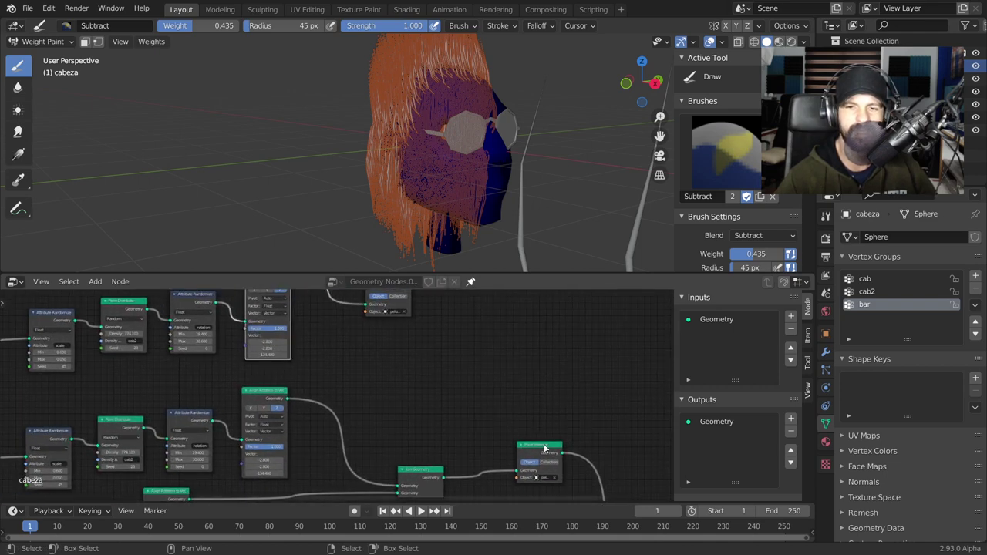
drag(545, 448, 538, 404)
drag(416, 470, 391, 432)
mouse_move(549, 409)
mouse_down()
mouse_move(575, 407)
mouse_move(485, 404)
mouse_up()
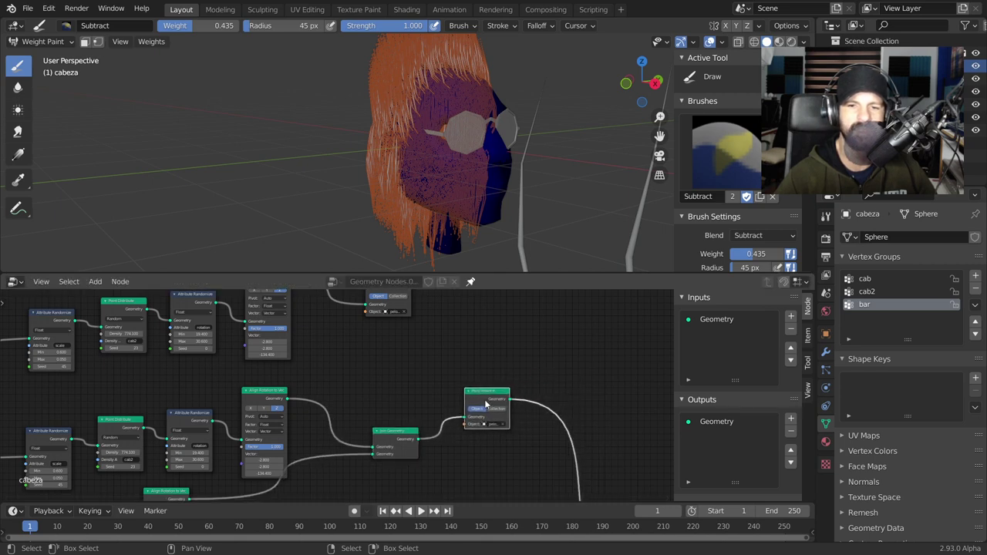
Step: Place a new Join Geometry after Point Instance, merging it with the hair branch before Group Output
middle_drag(534, 407, 286, 337)
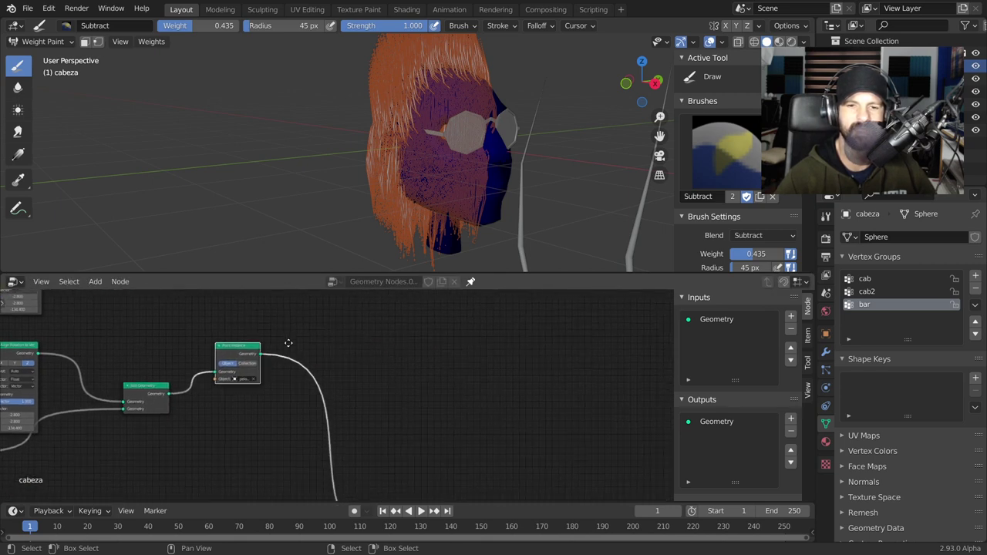
scroll(363, 390, down, 2)
mouse_move(416, 368)
middle_down()
mouse_move(465, 434)
mouse_move(415, 355)
middle_up()
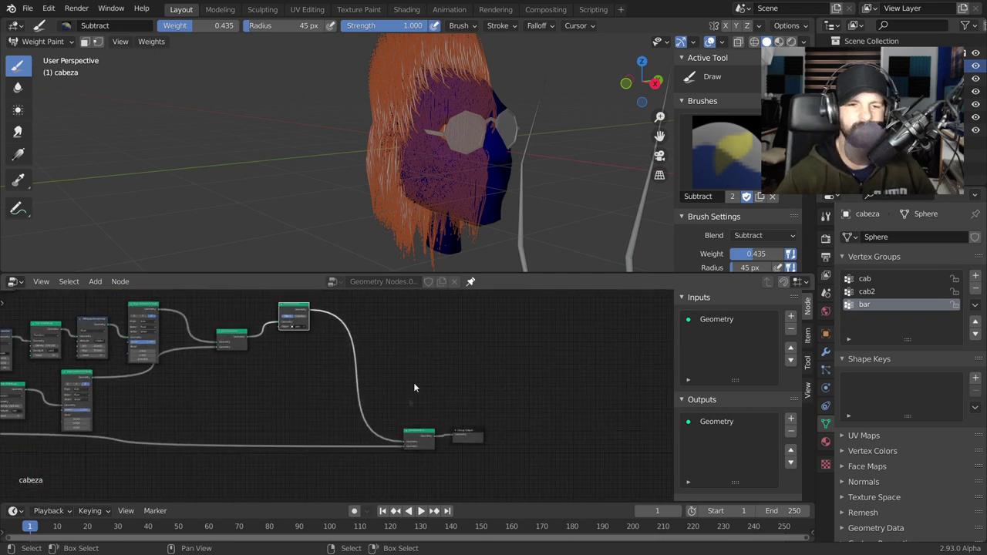
mouse_move(420, 433)
mouse_down()
mouse_move(436, 419)
mouse_move(553, 429)
mouse_up()
click(471, 417)
mouse_move(432, 412)
mouse_down()
mouse_move(451, 407)
mouse_move(416, 405)
mouse_up()
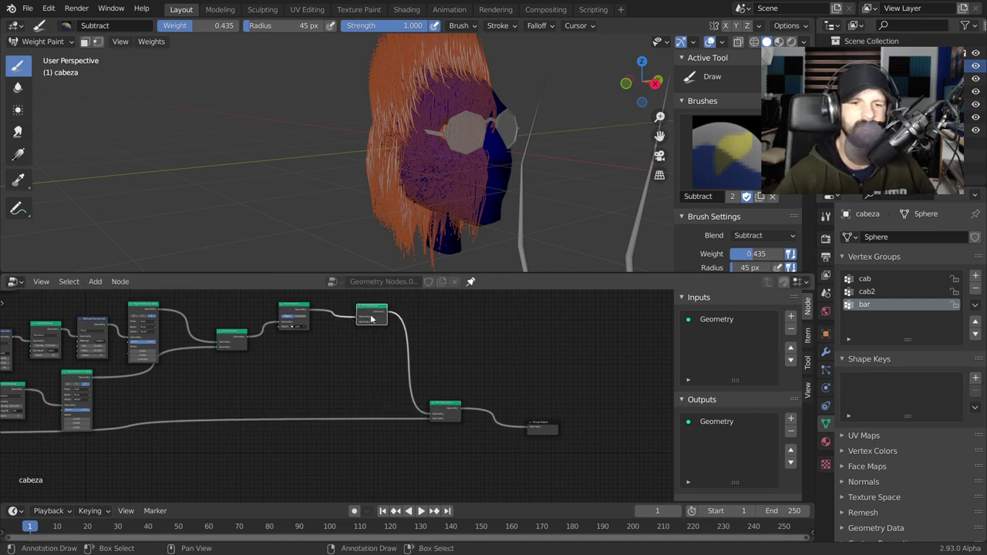
middle_drag(432, 408, 497, 386)
scroll(493, 393, up, 4)
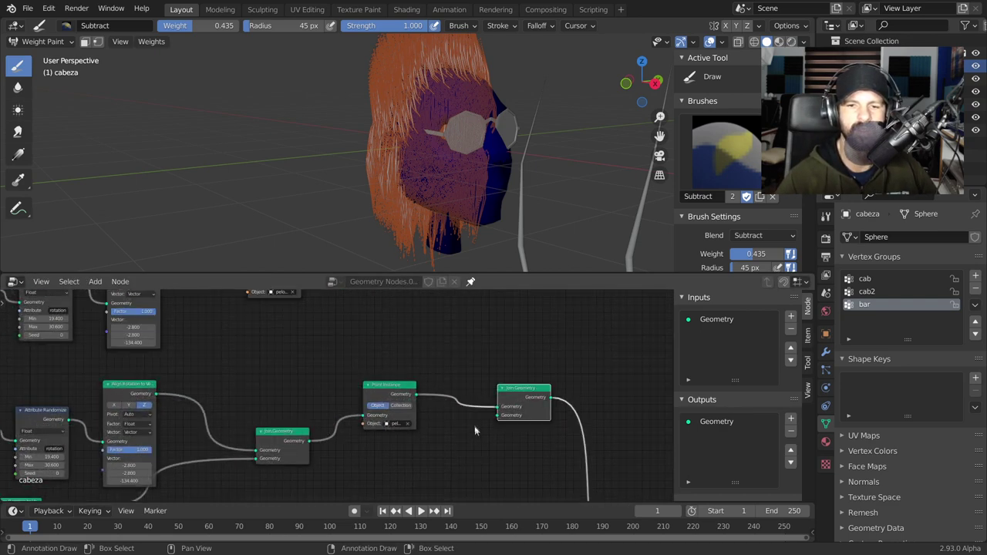
drag(494, 409, 487, 410)
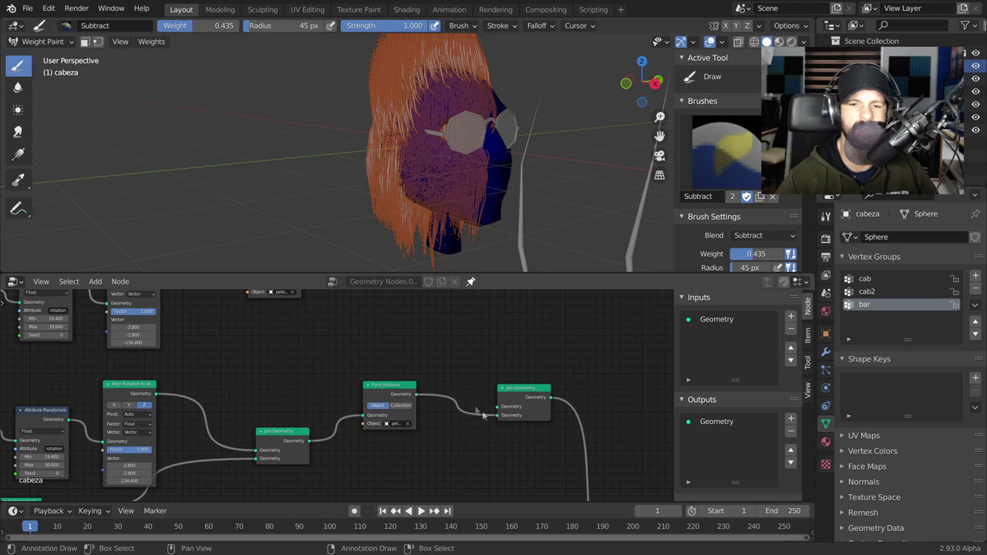
shift+scroll(474, 426, up, 2)
drag(299, 291, 501, 442)
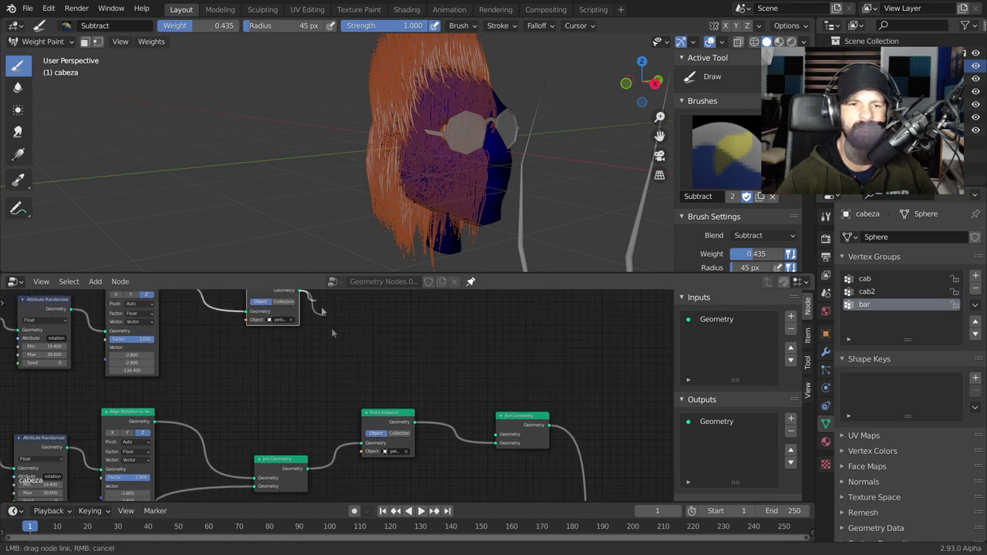
middle_drag(502, 268, 401, 247)
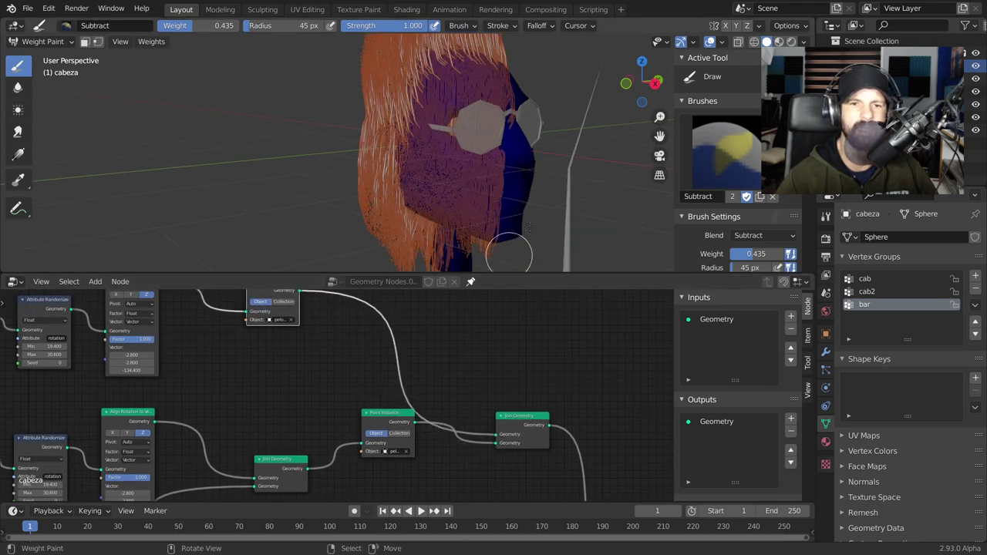
scroll(397, 349, down, 3)
scroll(398, 348, up, 2)
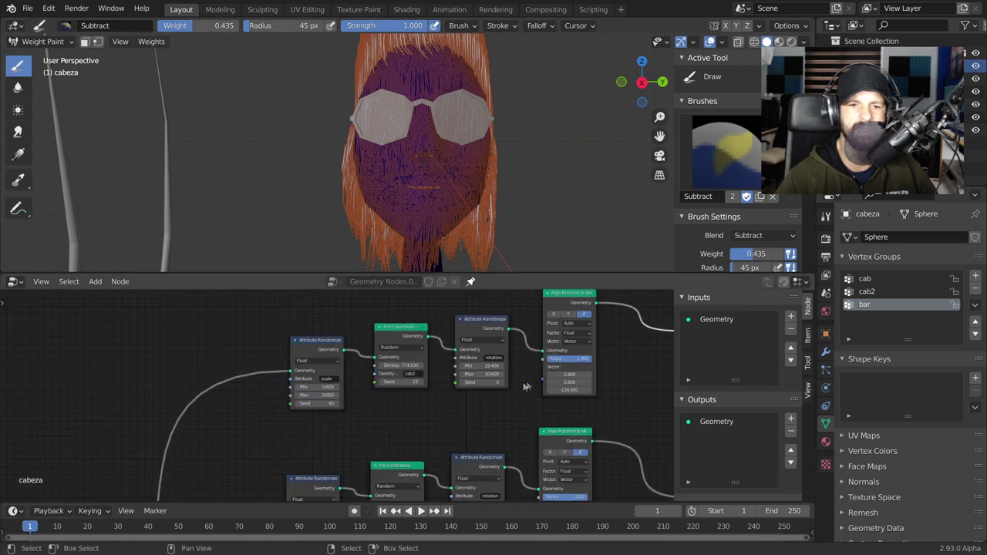
Step: Change the top Point Distribute's Density Attribute from cab2 to the bar vertex group
scroll(432, 370, up, 2)
scroll(462, 389, up, 2)
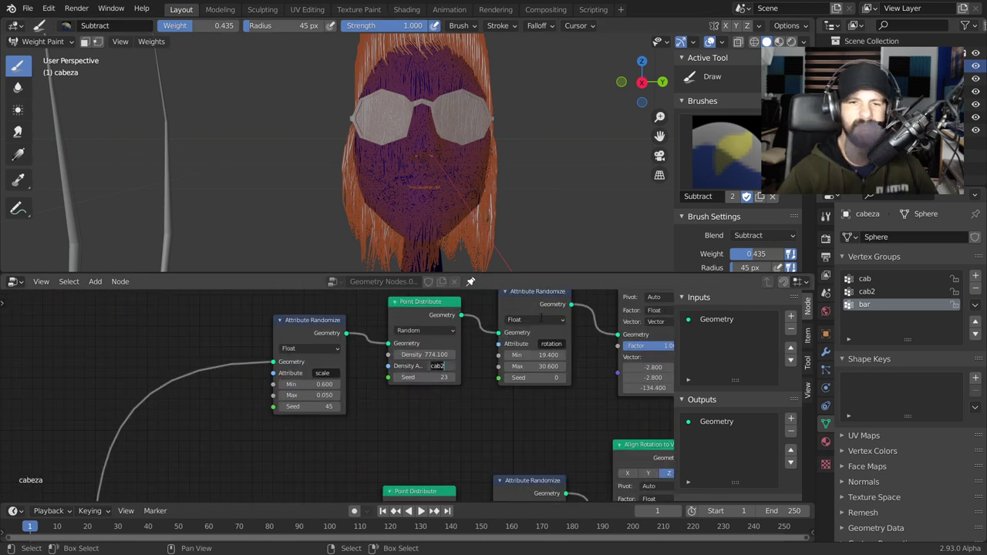
text(bar)
key(Return)
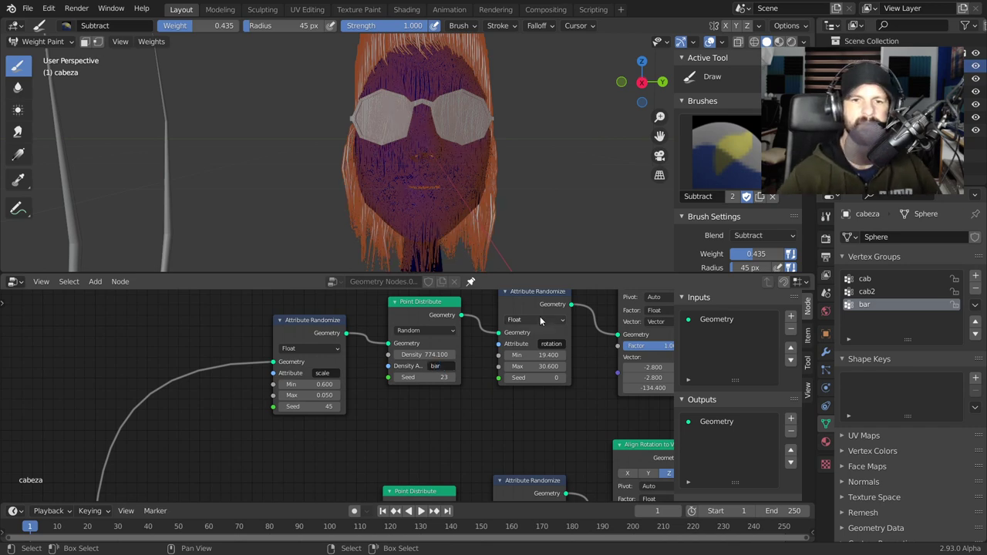
mouse_move(440, 180)
middle_down()
mouse_move(495, 181)
mouse_move(454, 170)
mouse_move(380, 217)
middle_up()
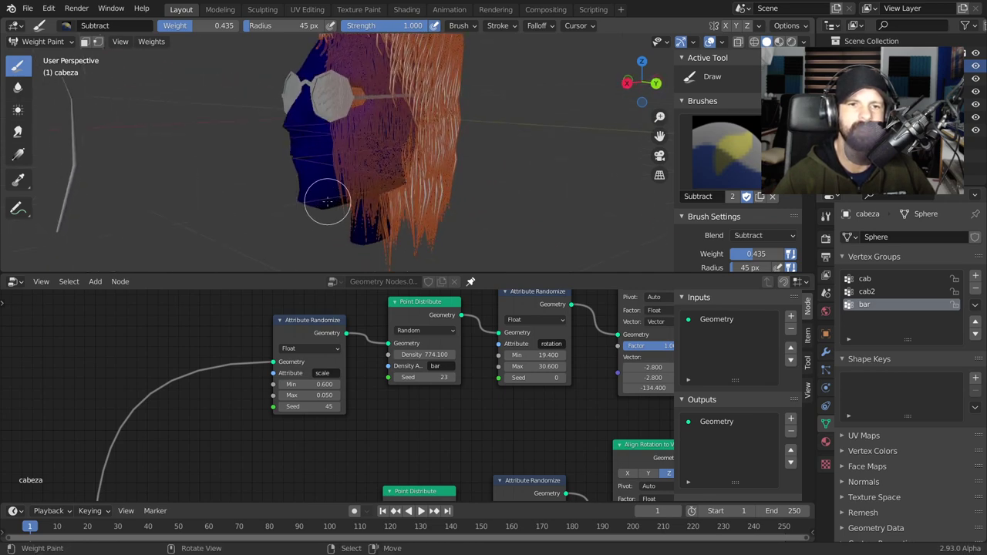
Step: Switch to the Add weight brush and paint the chin, jaw and lower face
click(699, 134)
click(390, 228)
mouse_move(338, 197)
mouse_down()
mouse_move(347, 186)
mouse_move(342, 209)
mouse_up()
mouse_move(341, 209)
middle_down()
mouse_move(404, 198)
mouse_move(488, 214)
middle_up()
mouse_move(487, 213)
mouse_down()
mouse_move(451, 213)
mouse_move(395, 185)
mouse_move(470, 206)
mouse_up()
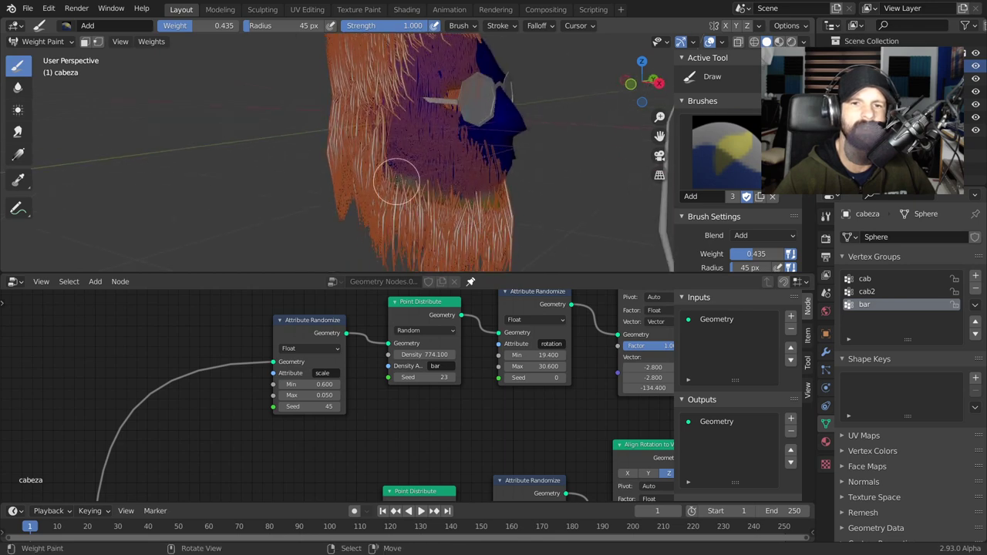
mouse_move(388, 141)
mouse_down()
mouse_move(407, 176)
mouse_move(439, 189)
mouse_move(418, 165)
mouse_move(461, 204)
mouse_move(417, 170)
mouse_up()
Step: Paint weight along the other side of the jaw, then return to Object Mode
middle_drag(456, 176, 337, 183)
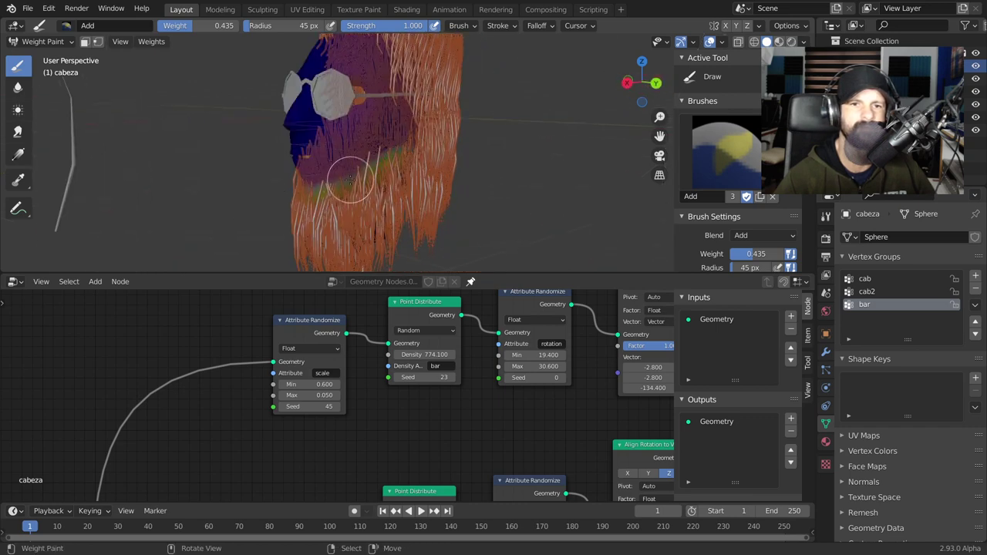
drag(366, 169, 402, 154)
mouse_move(426, 225)
middle_down()
mouse_move(631, 226)
mouse_move(506, 213)
mouse_move(242, 137)
middle_up()
click(42, 41)
click(34, 57)
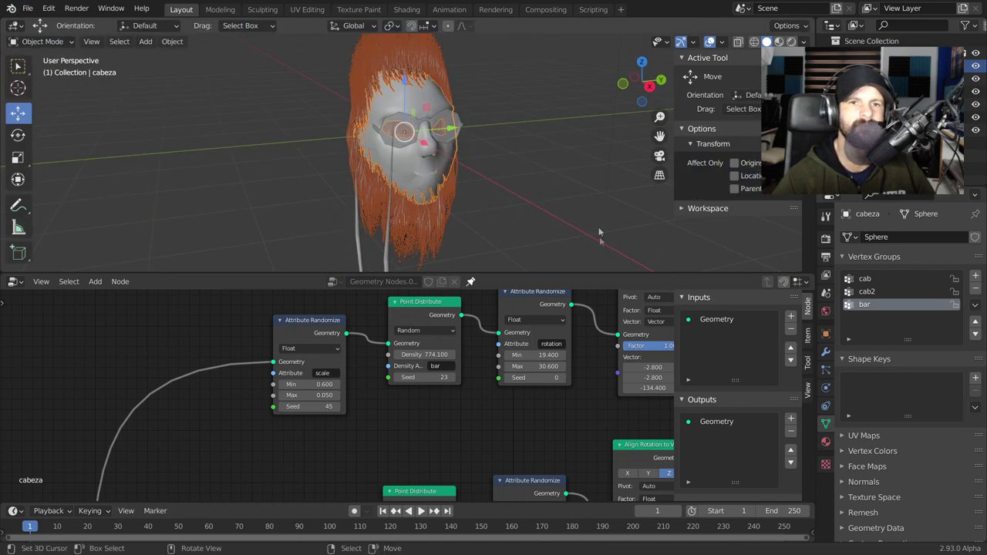
mouse_move(493, 197)
middle_down()
mouse_move(456, 181)
mouse_move(493, 174)
mouse_move(614, 192)
middle_up()
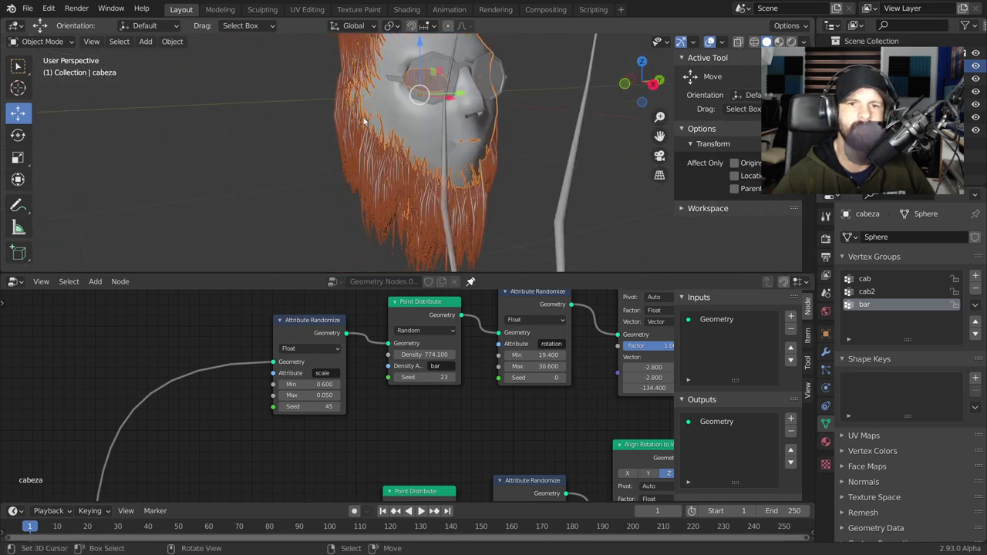
mouse_move(438, 169)
middle_down()
mouse_move(485, 171)
mouse_move(408, 182)
mouse_move(423, 165)
mouse_move(418, 202)
middle_up()
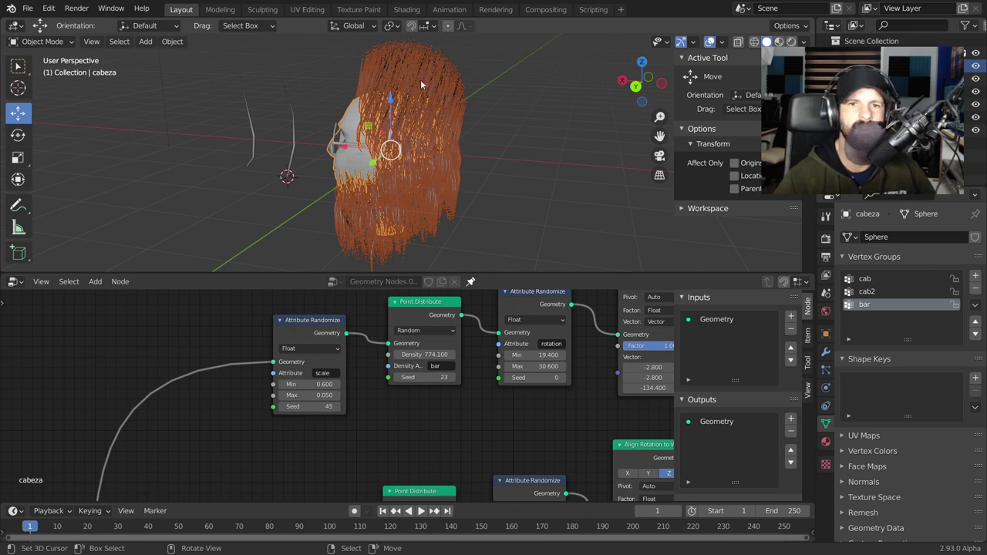
mouse_move(425, 78)
middle_down()
mouse_move(558, 177)
mouse_move(451, 179)
middle_up()
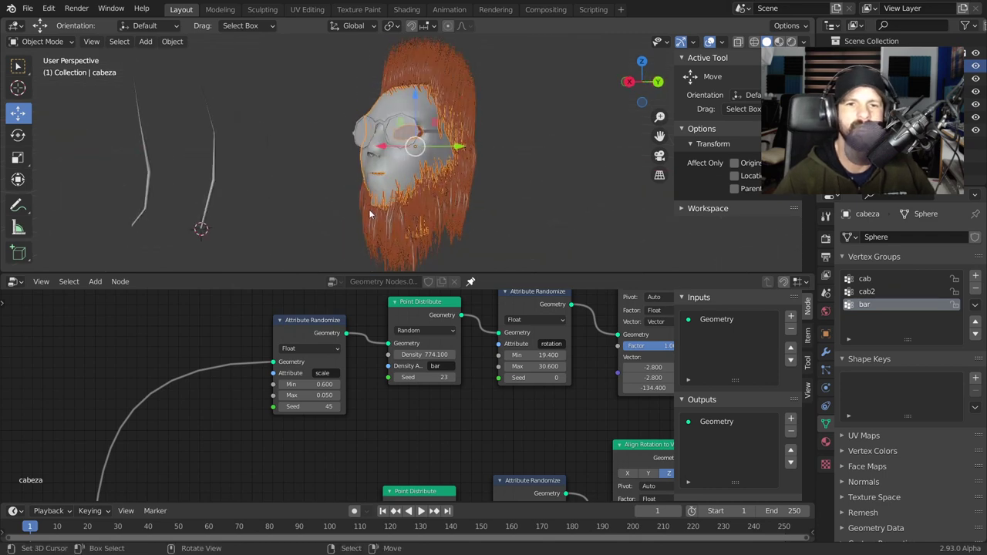
scroll(369, 209, down, 2)
scroll(369, 209, down, 2)
scroll(414, 443, down, 2)
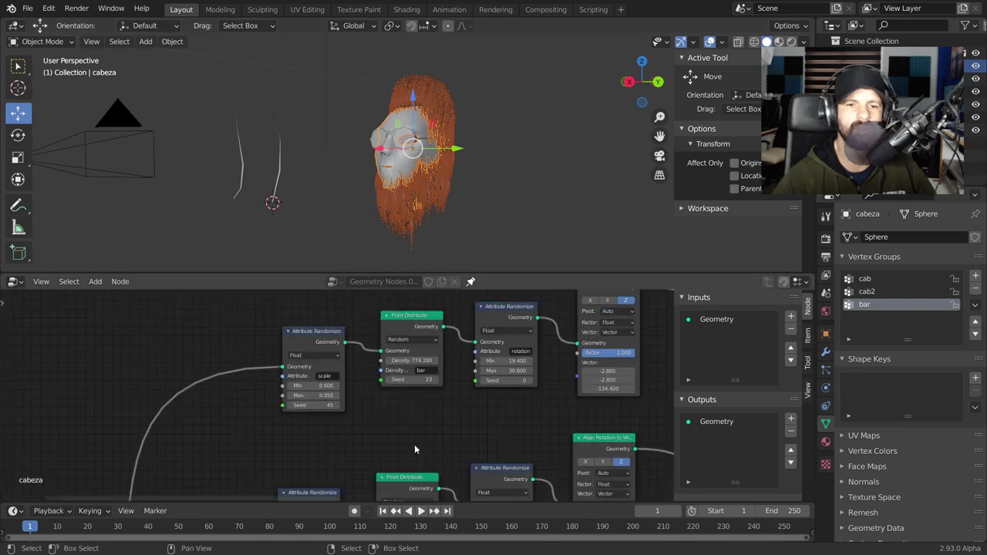
scroll(414, 443, down, 2)
drag(572, 275, 532, 179)
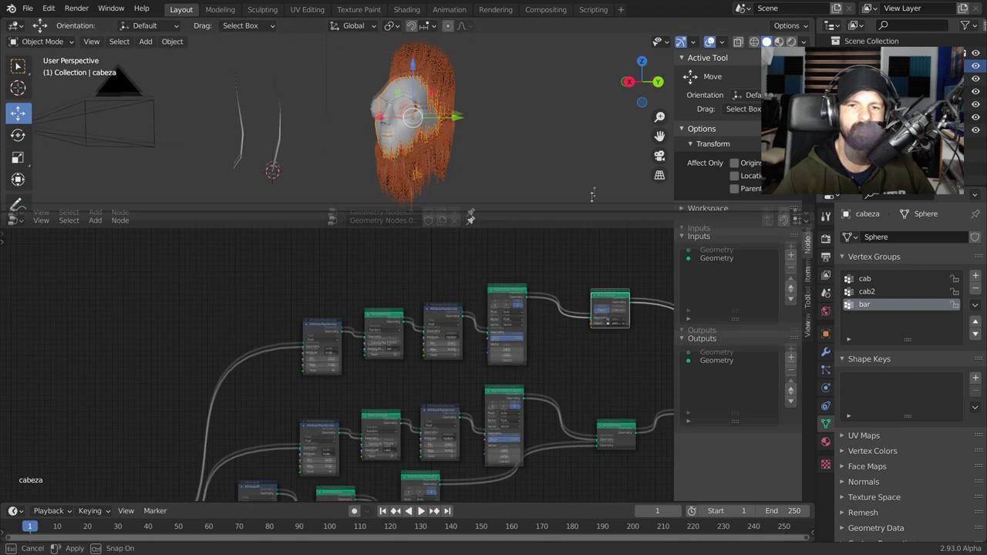
scroll(478, 344, down, 2)
scroll(417, 282, up, 2)
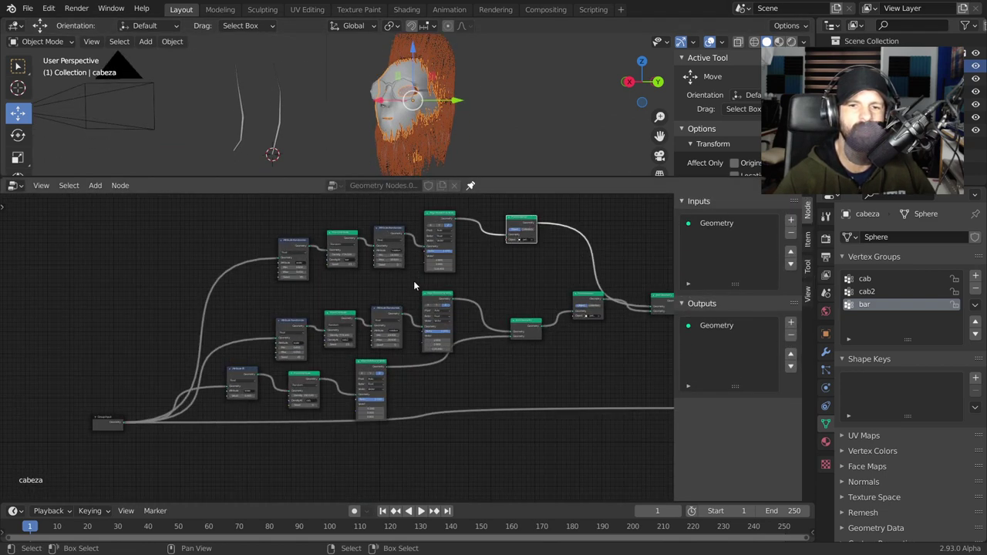
scroll(414, 287, up, 2)
scroll(414, 286, down, 1)
scroll(259, 371, up, 1)
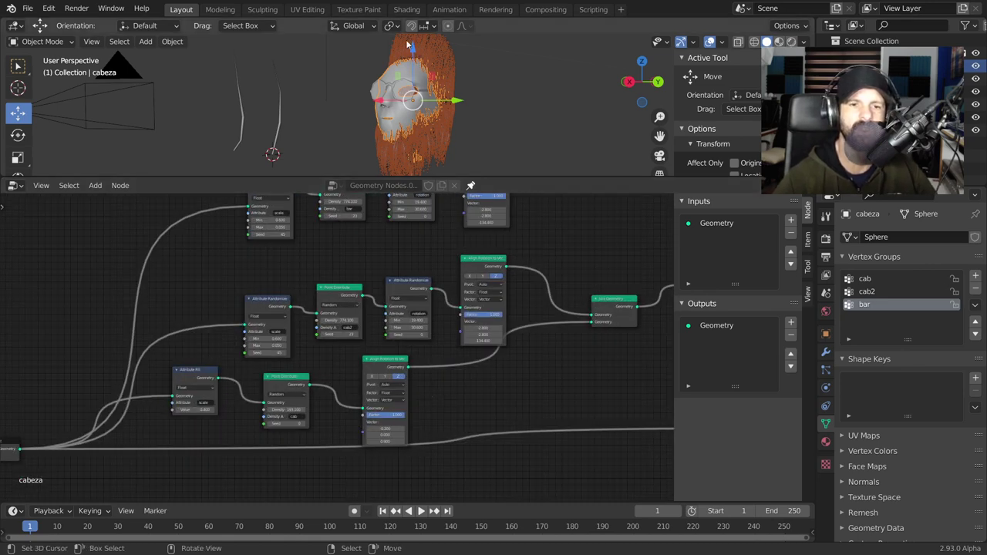
middle_drag(372, 329, 333, 358)
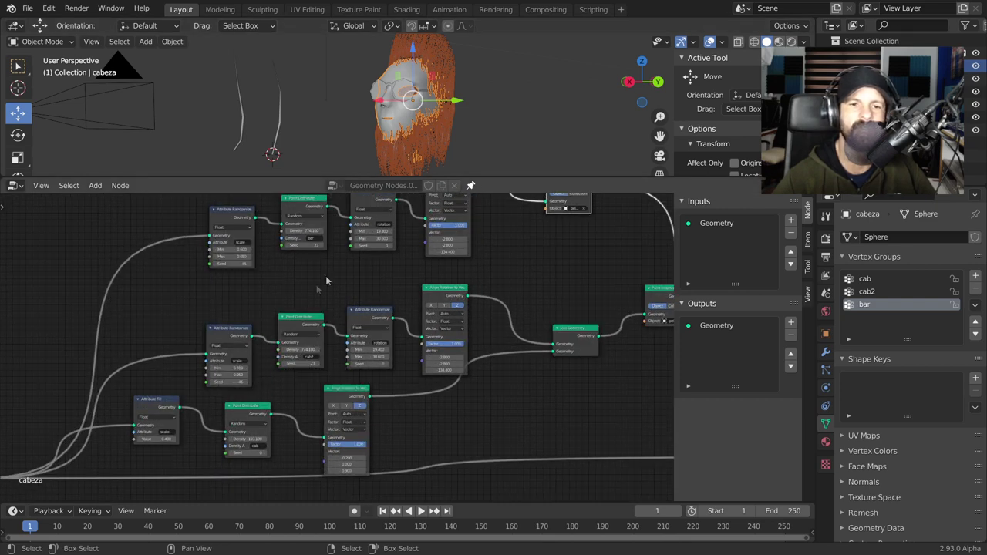
middle_drag(347, 154, 392, 162)
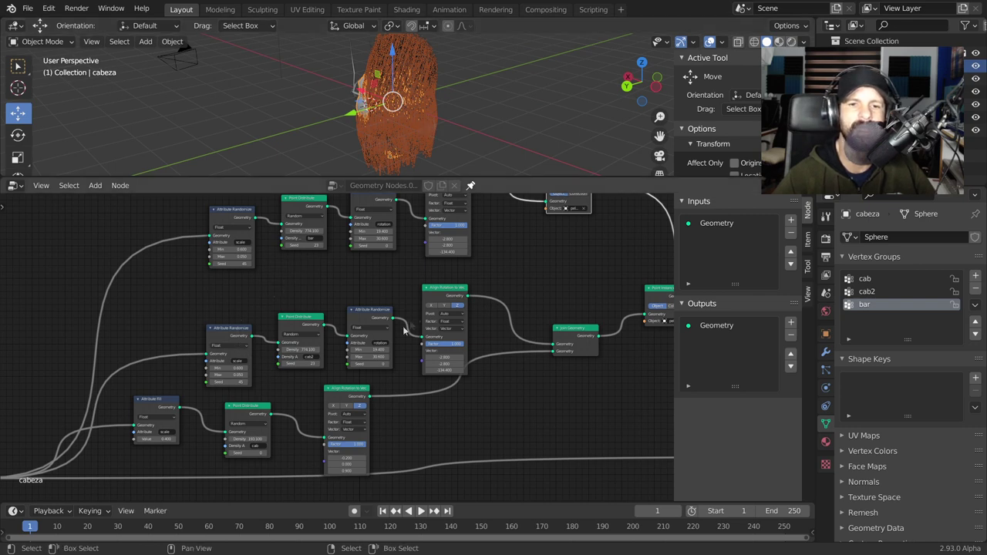
scroll(309, 332, up, 3)
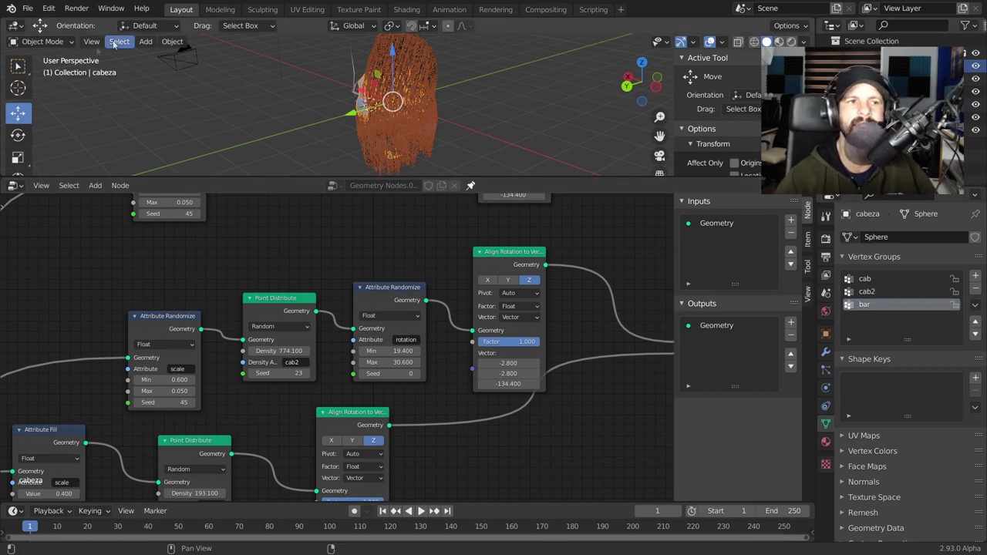
click(42, 42)
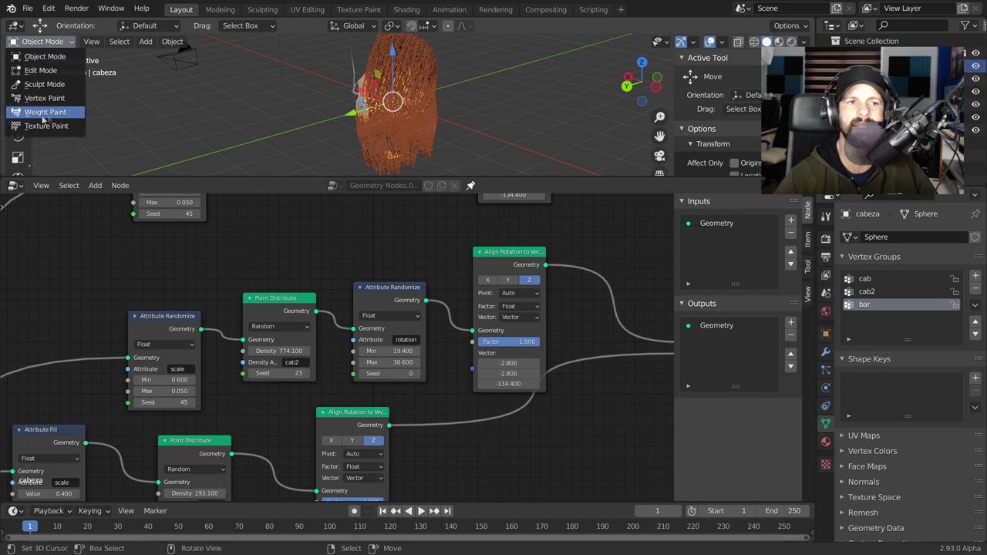
scroll(344, 289, down, 3)
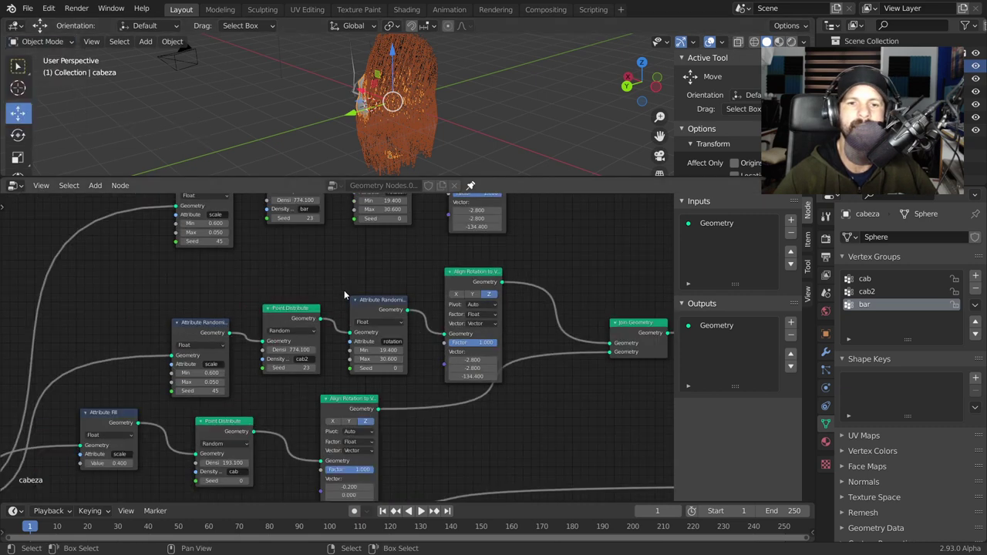
scroll(335, 300, up, 2)
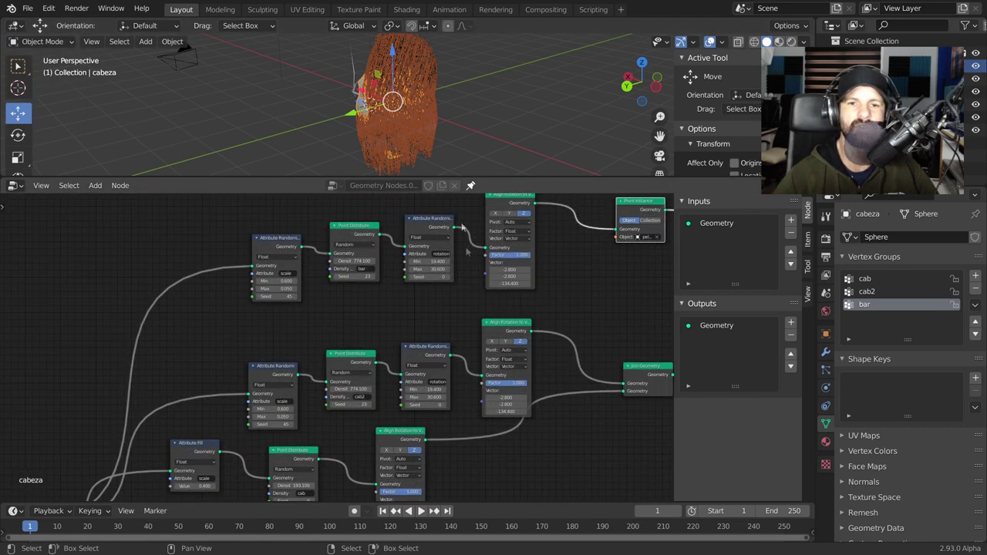
mouse_move(508, 139)
middle_down()
mouse_move(600, 132)
mouse_move(527, 111)
middle_up()
scroll(456, 337, down, 1)
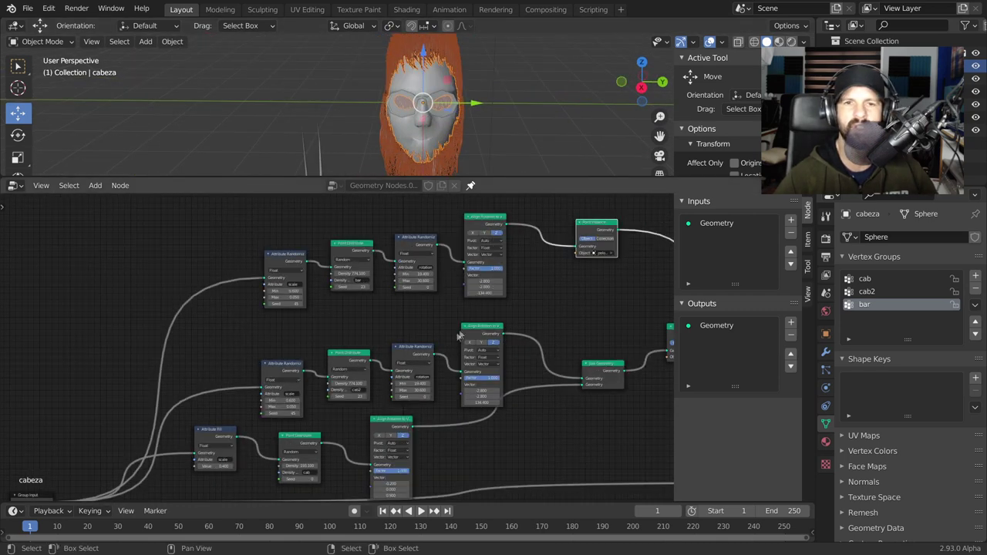
middle_drag(416, 107, 350, 98)
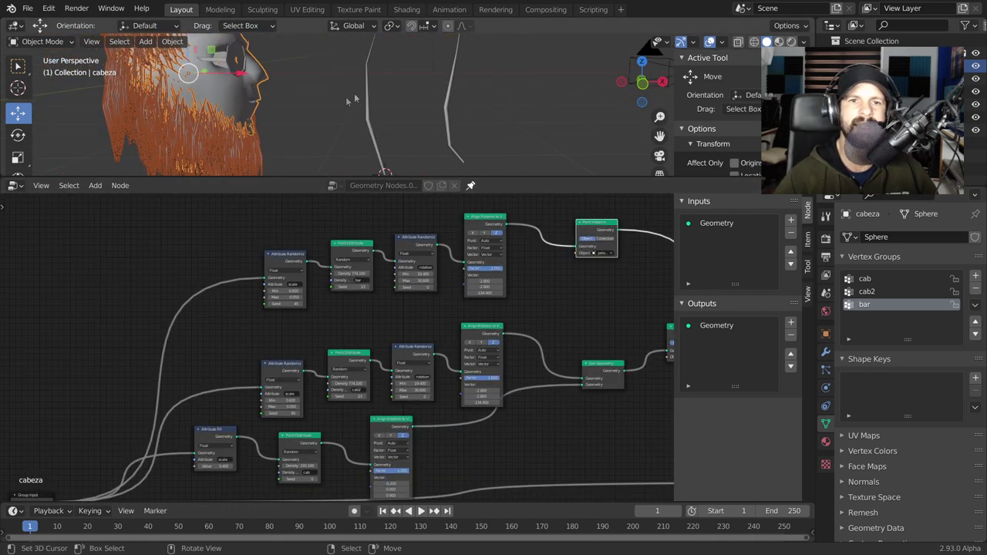
Step: In Edit Mode on pelocabeza, move the selected vertices along X and dissolve them
key(Tab)
key(Tab)
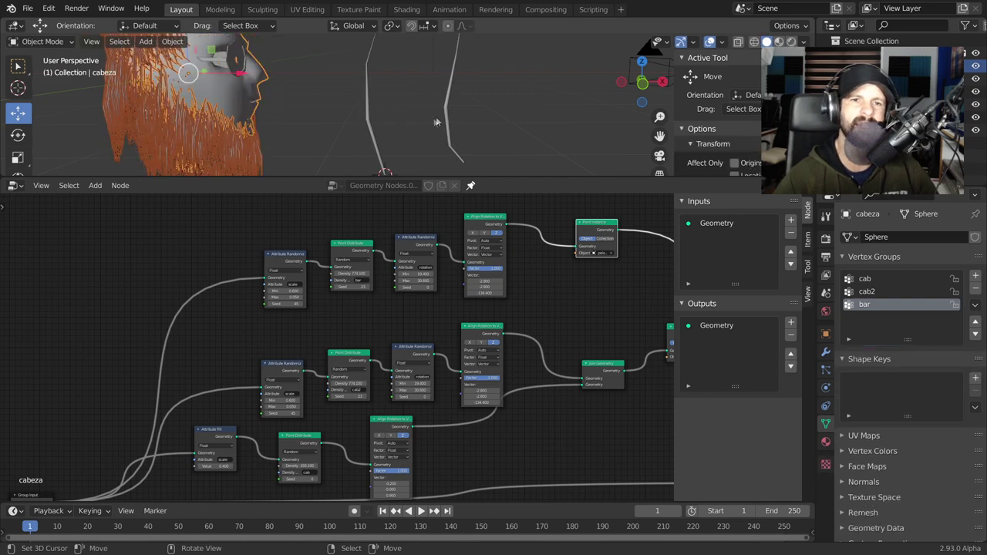
click(449, 117)
key(Tab)
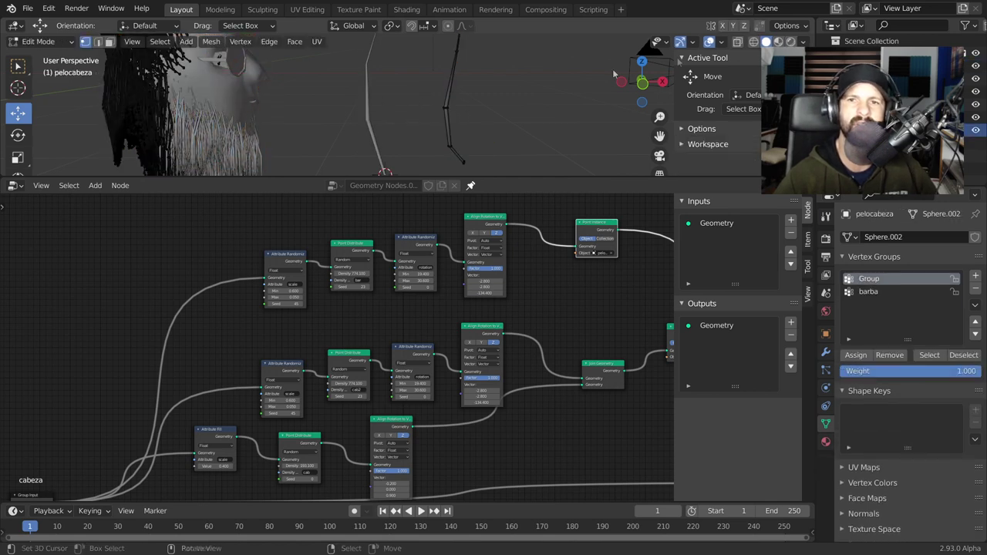
drag(421, 85, 476, 131)
key(g)
key(x)
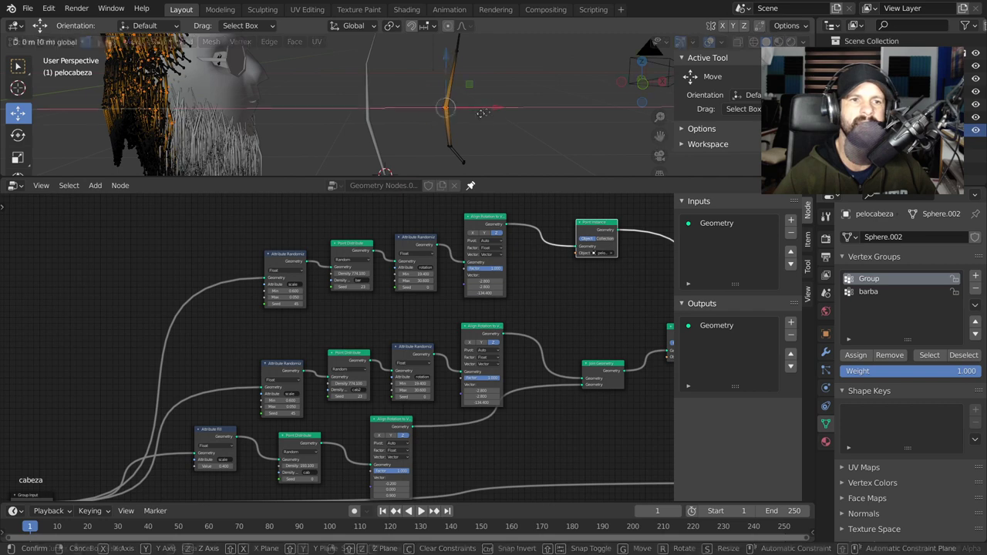
click(474, 114)
key(ctrl+x)
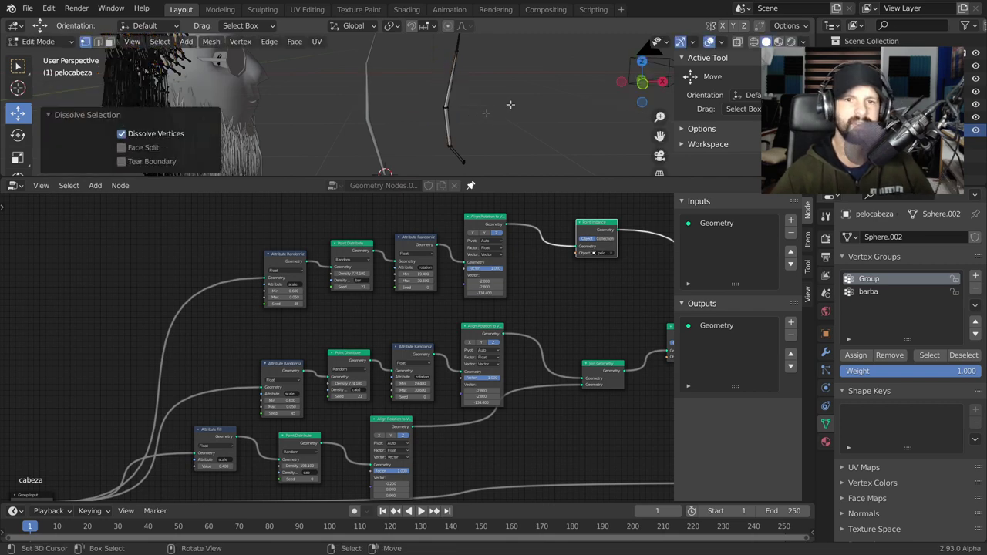
Step: Move part of the strand 0.489 m along X in solid shading, then exit to Object Mode
drag(385, 78, 478, 121)
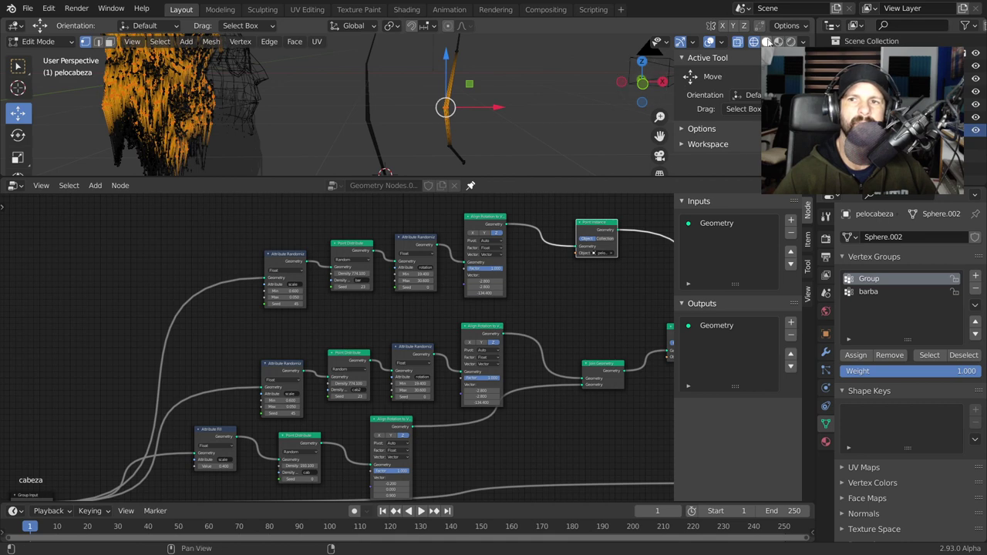
click(767, 42)
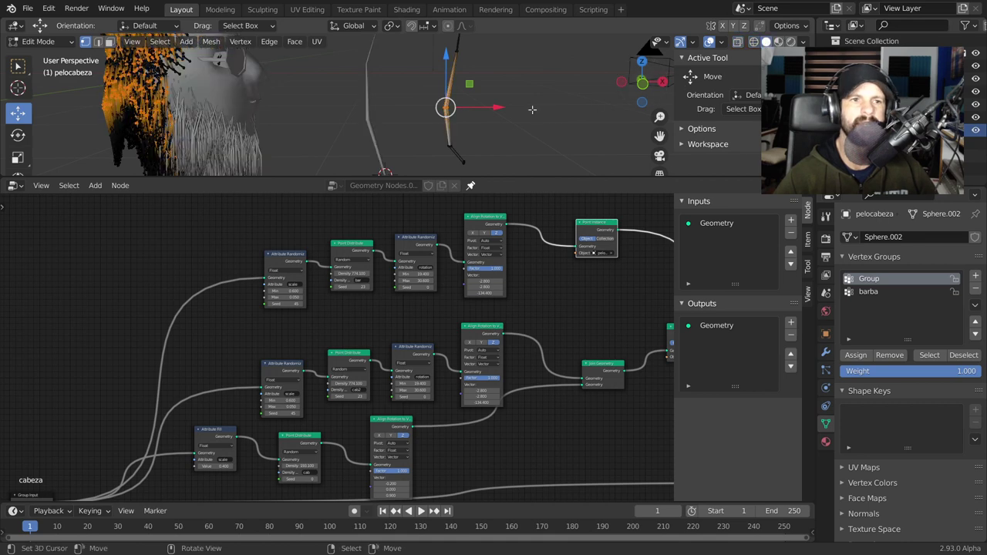
drag(487, 115, 524, 102)
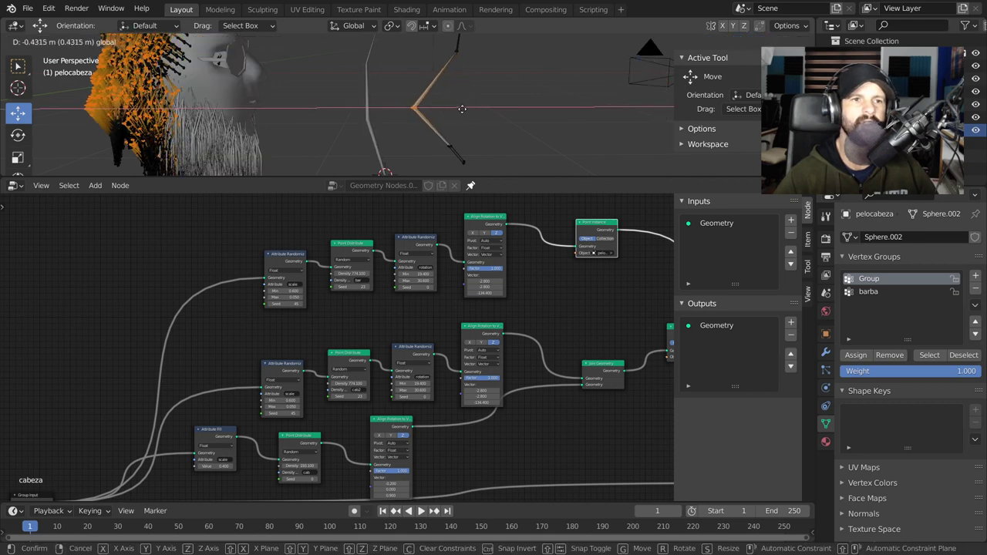
click(529, 100)
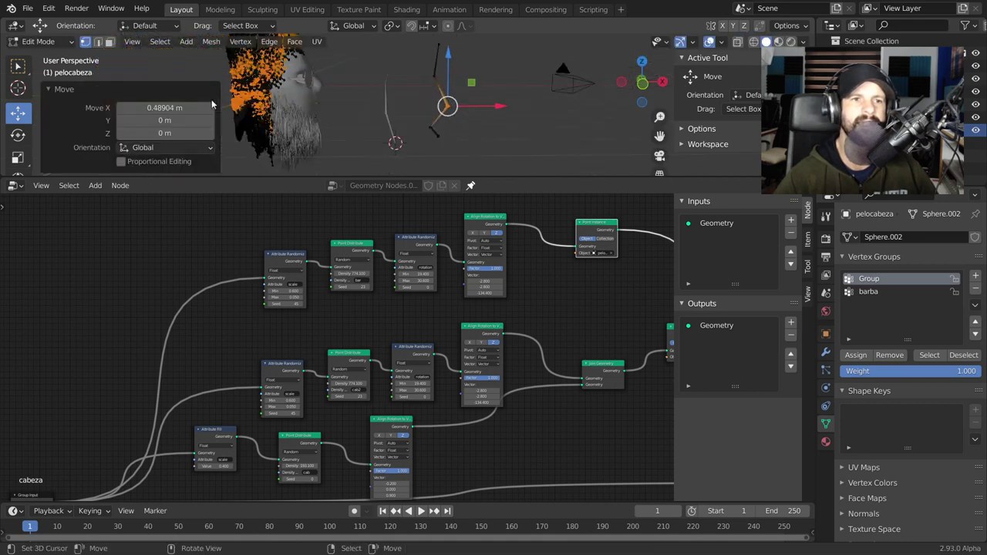
key(Tab)
mouse_move(354, 94)
middle_down()
mouse_move(232, 118)
mouse_move(200, 105)
mouse_move(433, 111)
middle_up()
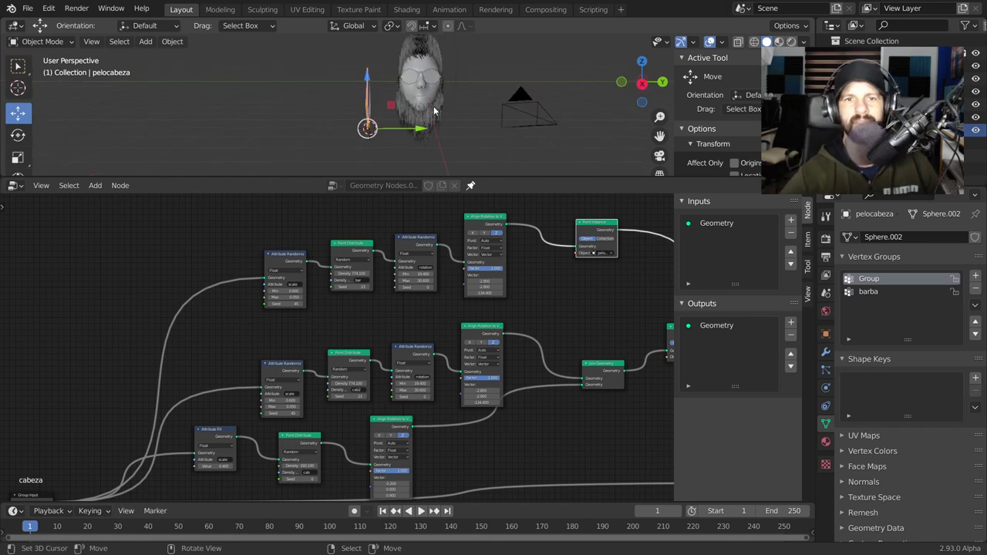
Step: Move the Group Input node aside to clear space in the node tree
scroll(434, 108, up, 3)
scroll(433, 104, up, 3)
middle_drag(433, 105, 363, 122)
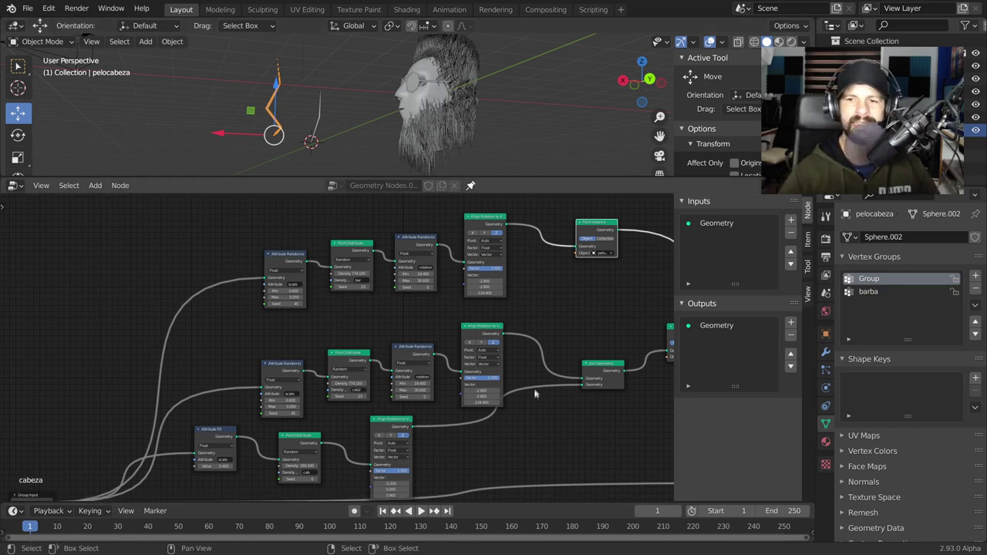
scroll(534, 387, down, 3)
middle_drag(490, 388, 681, 343)
mouse_move(336, 402)
mouse_down()
mouse_move(316, 396)
mouse_move(253, 279)
mouse_up()
Step: Set the Attribute Randomize scale Min to 1.100, trying 0.300 and 0.900 on the way
scroll(576, 290, up, 3)
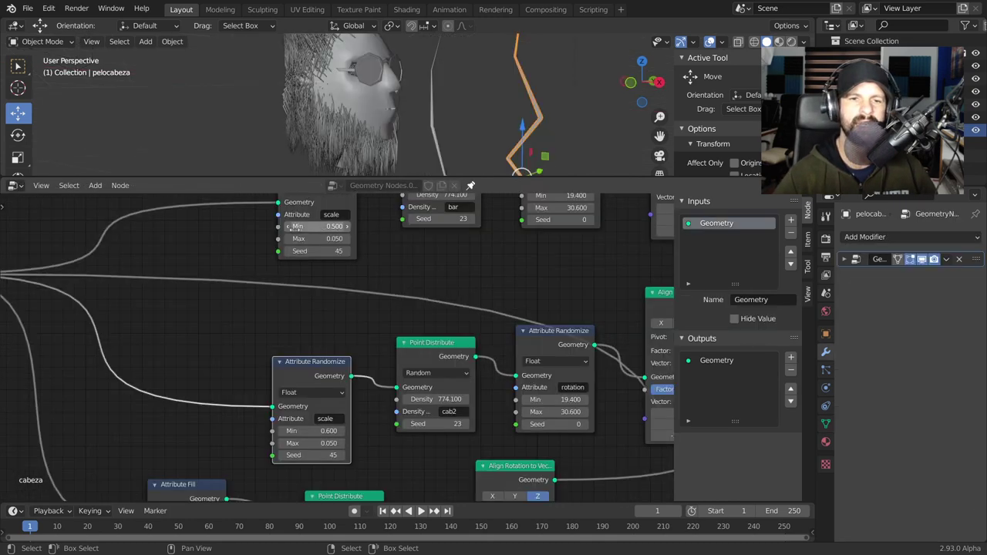
drag(296, 227, 318, 226)
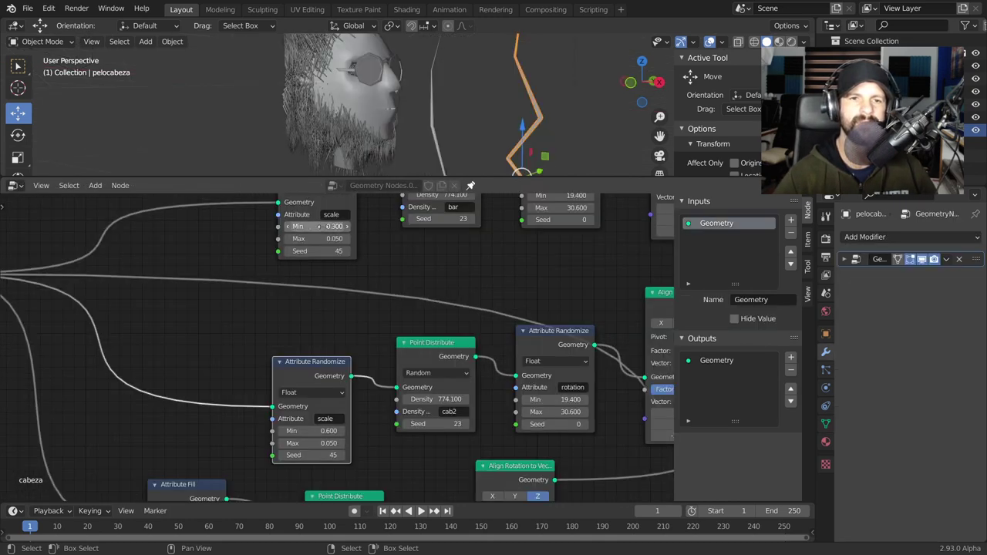
scroll(337, 314, down, 3)
drag(354, 374, 416, 374)
scroll(354, 374, down, 1)
mouse_move(370, 139)
middle_down()
mouse_move(461, 121)
mouse_move(401, 111)
mouse_move(516, 108)
mouse_move(602, 121)
mouse_move(501, 116)
middle_up()
scroll(465, 339, down, 1)
mouse_move(452, 85)
middle_down()
mouse_move(576, 148)
mouse_move(604, 105)
mouse_move(42, 125)
mouse_move(467, 124)
mouse_move(412, 146)
middle_up()
Step: Set the lowest branch's Attribute Fill scale Value to -0.500
scroll(332, 347, up, 3)
mouse_move(211, 295)
middle_down()
mouse_move(394, 378)
mouse_move(289, 364)
middle_up()
mouse_move(157, 380)
mouse_down()
mouse_move(203, 379)
mouse_move(156, 380)
mouse_up()
middle_drag(462, 124, 511, 130)
scroll(261, 301, up, 1)
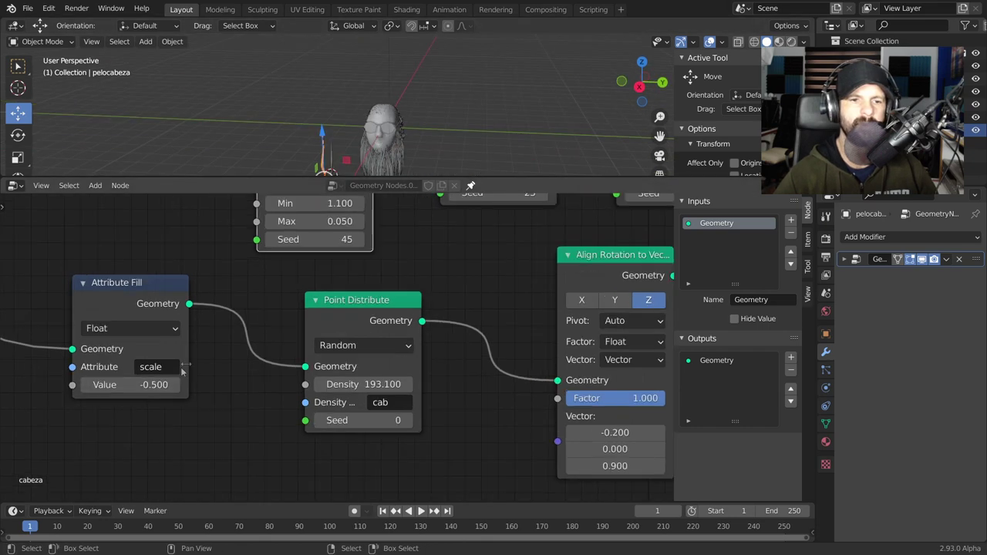
Step: Set the Attribute Fill Value to -0.200 and enlarge the 3D viewport area
drag(154, 384, 178, 384)
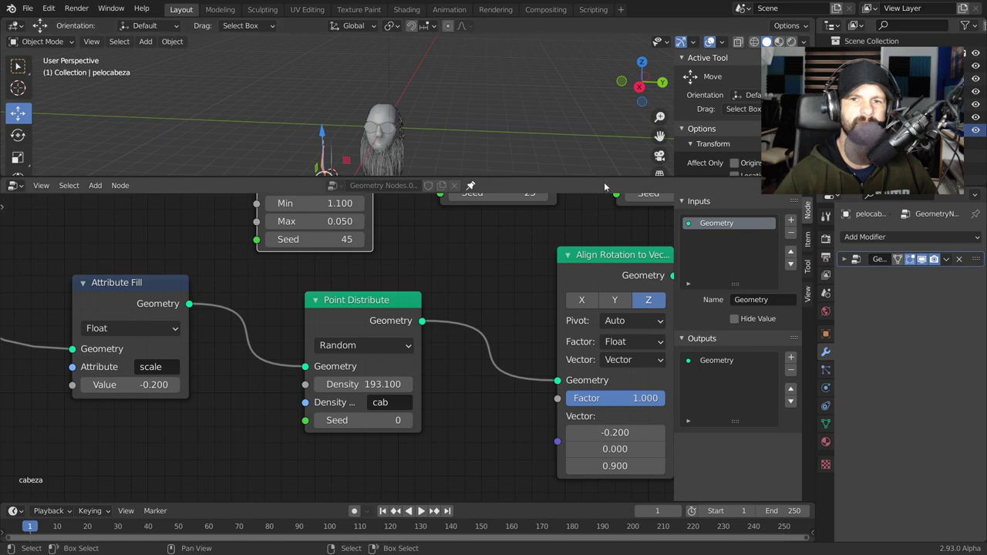
drag(603, 179, 606, 386)
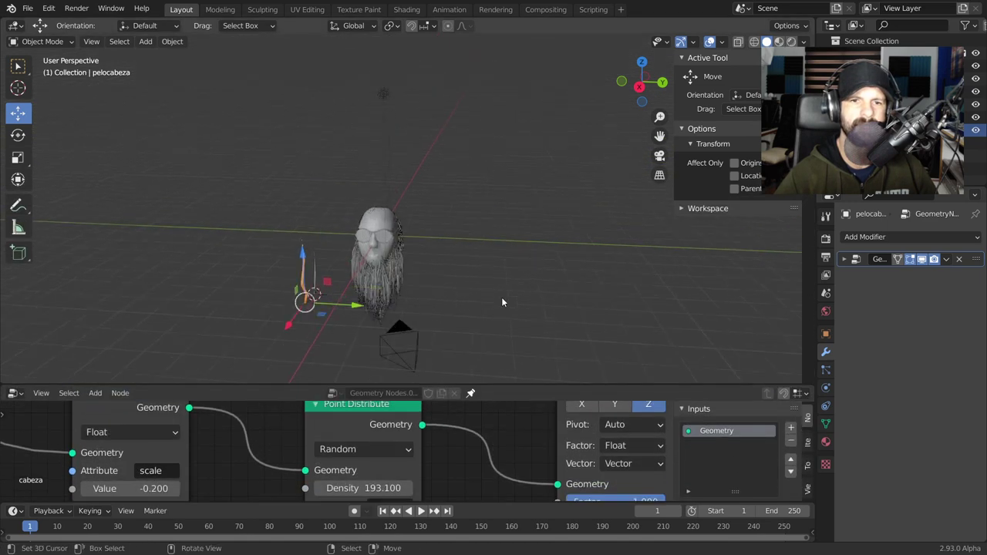
scroll(557, 189, up, 2)
scroll(557, 190, up, 3)
scroll(539, 169, up, 2)
mouse_move(529, 158)
middle_down()
mouse_move(518, 178)
mouse_move(473, 187)
middle_up()
Step: Raise the Attribute Fill Value to 1.400 for longer strands and select the pelo bar curve
drag(153, 488, 201, 488)
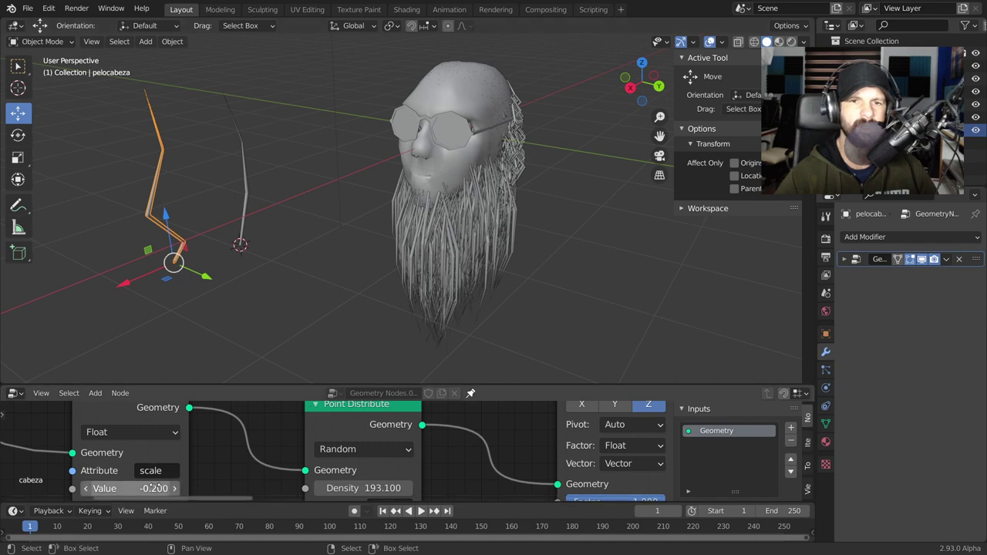
mouse_move(262, 293)
middle_down()
mouse_move(376, 239)
mouse_move(340, 237)
mouse_move(624, 215)
mouse_move(174, 202)
mouse_move(407, 215)
middle_up()
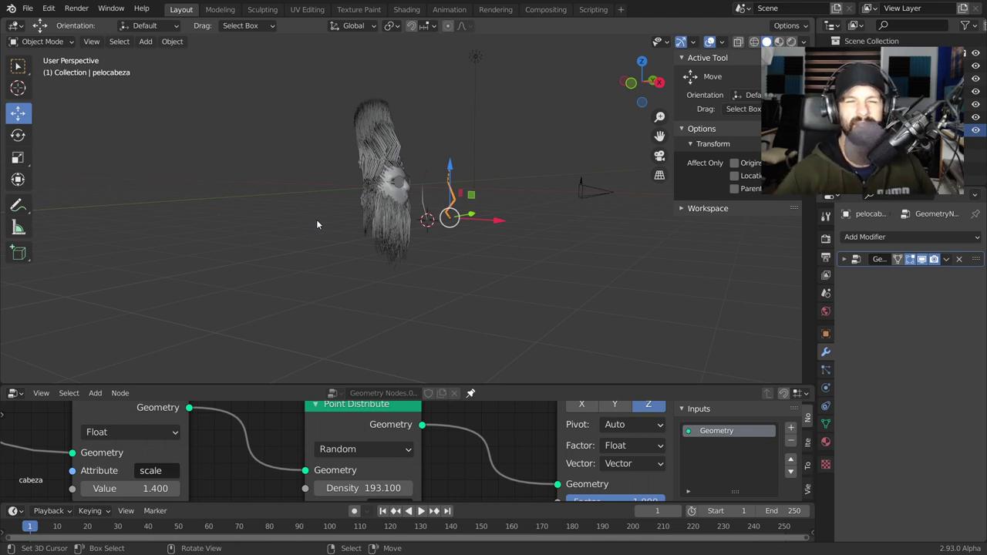
scroll(441, 209, up, 2)
scroll(434, 203, up, 2)
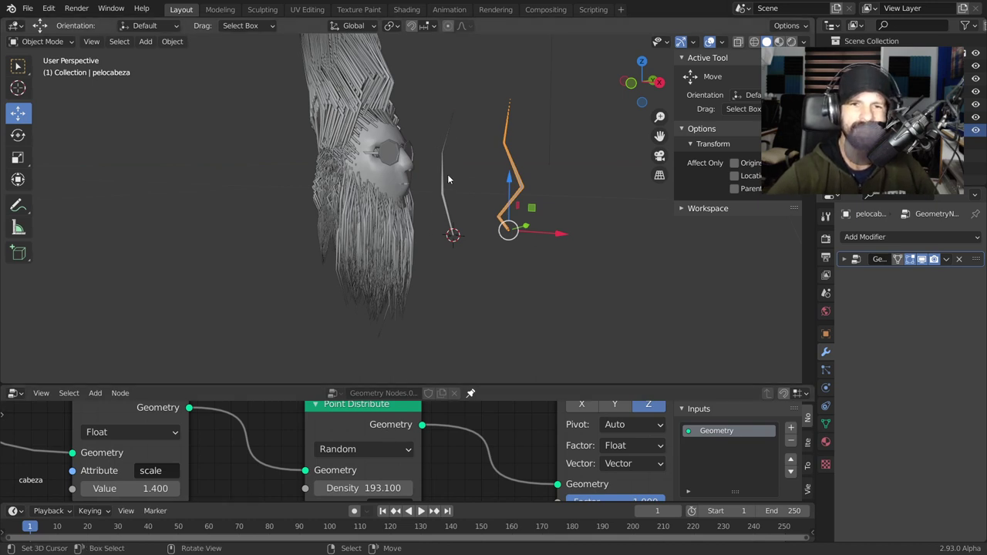
click(447, 176)
middle_drag(481, 154, 17, 253)
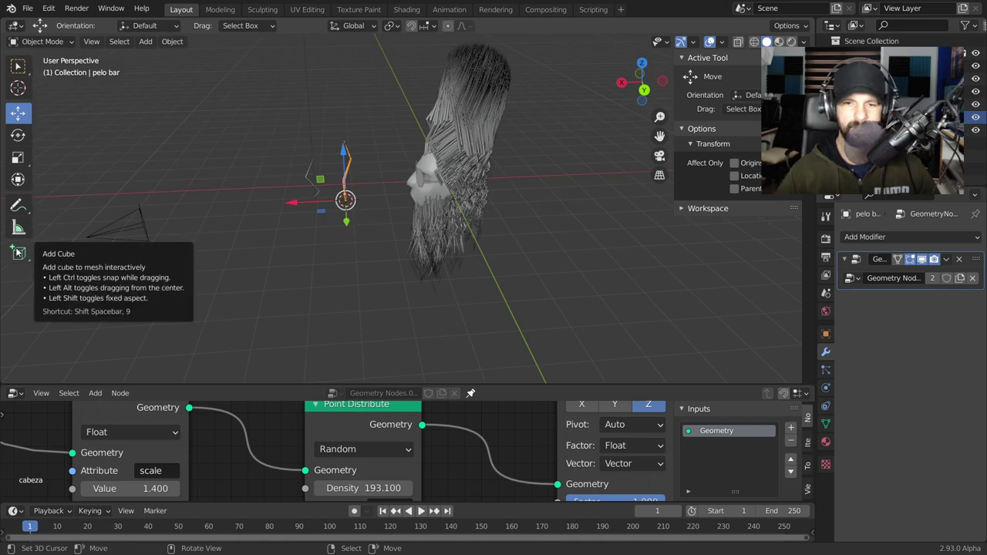